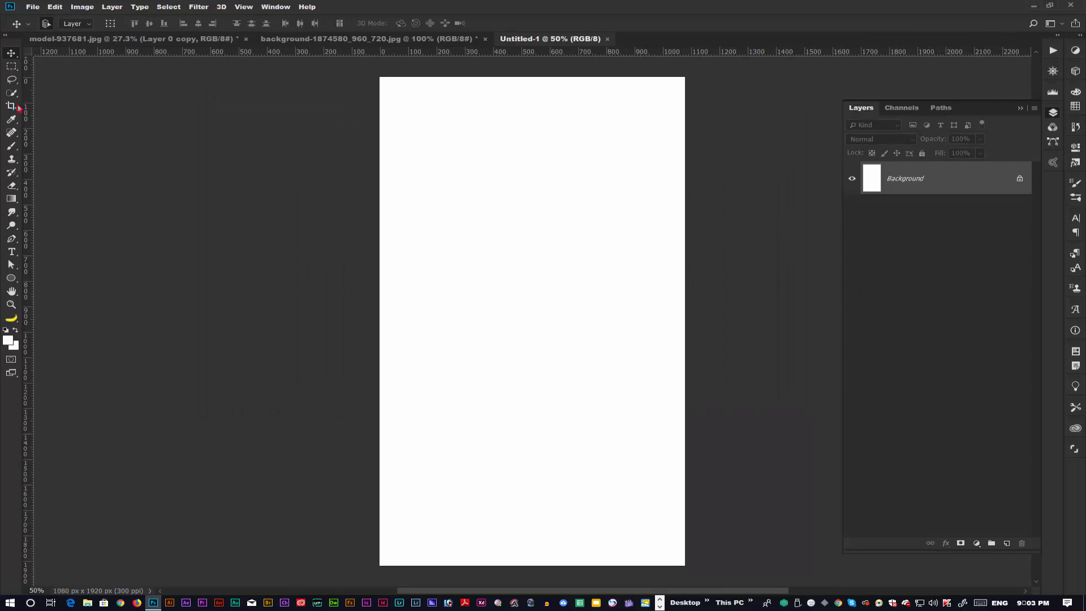
Enlarge the blank canvas to about 1584 × 2060 px with the Crop tool
left_click_drag(379, 79, 309, 60)
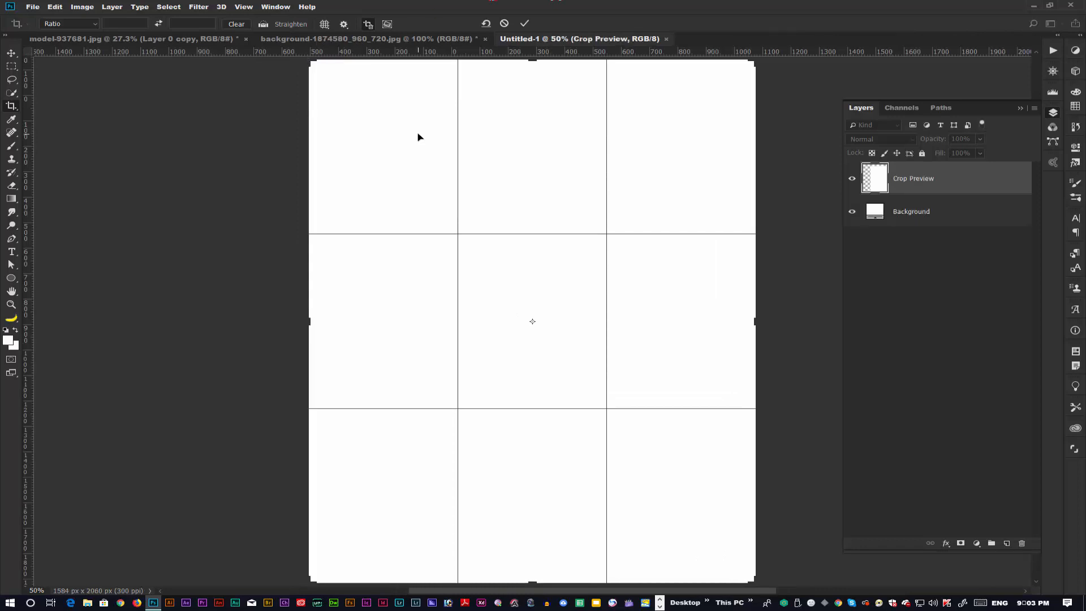
key("Return")
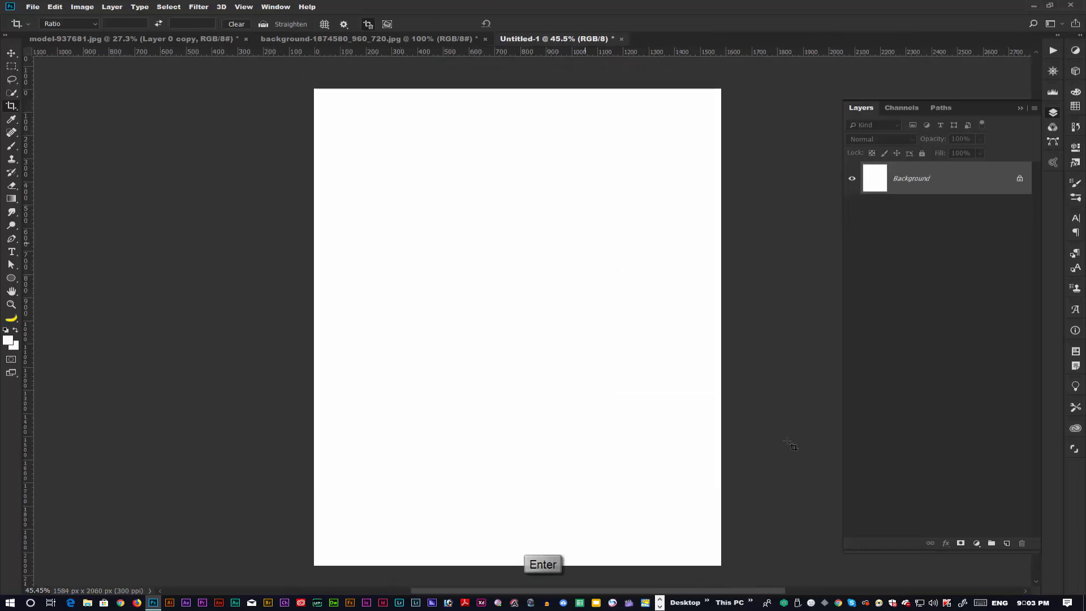
left_click(12, 53)
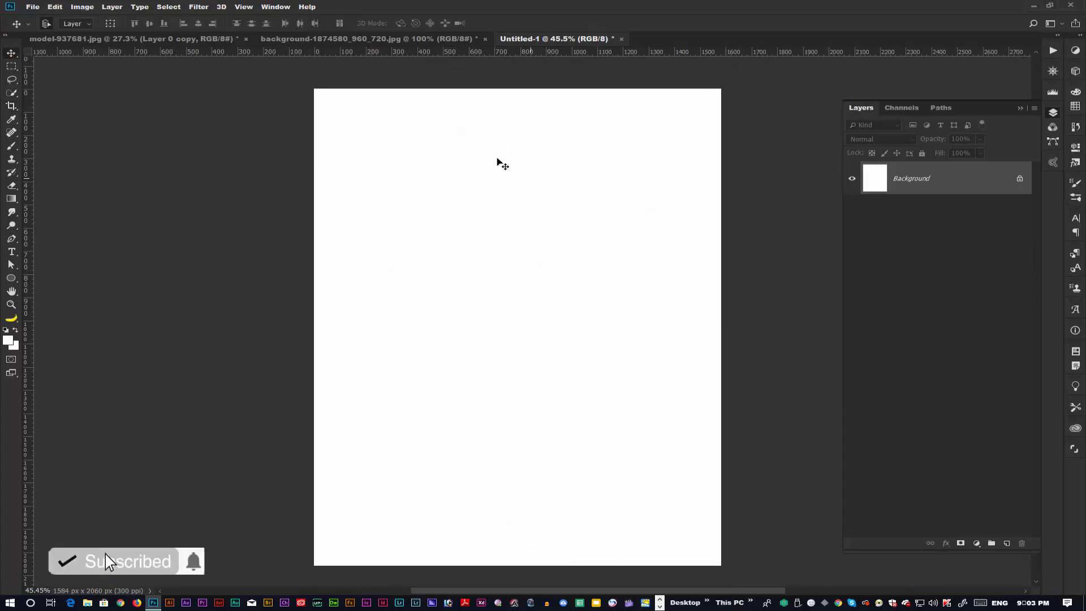
Copy the entire cracked-wall background image and paste it into the Untitled-1 document
left_click(170, 40)
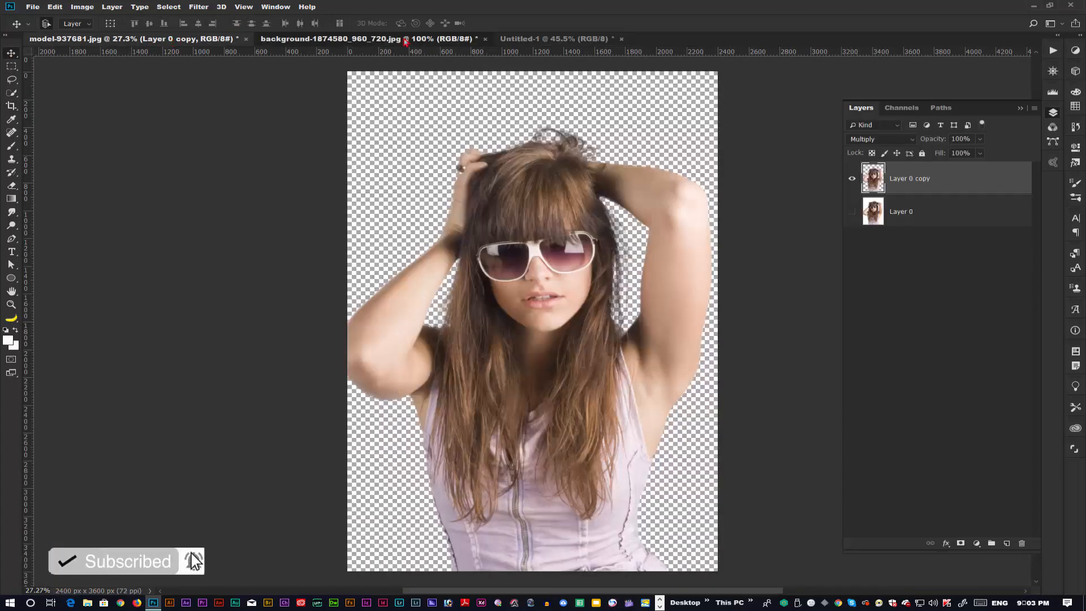
left_click(402, 40)
left_click(169, 7)
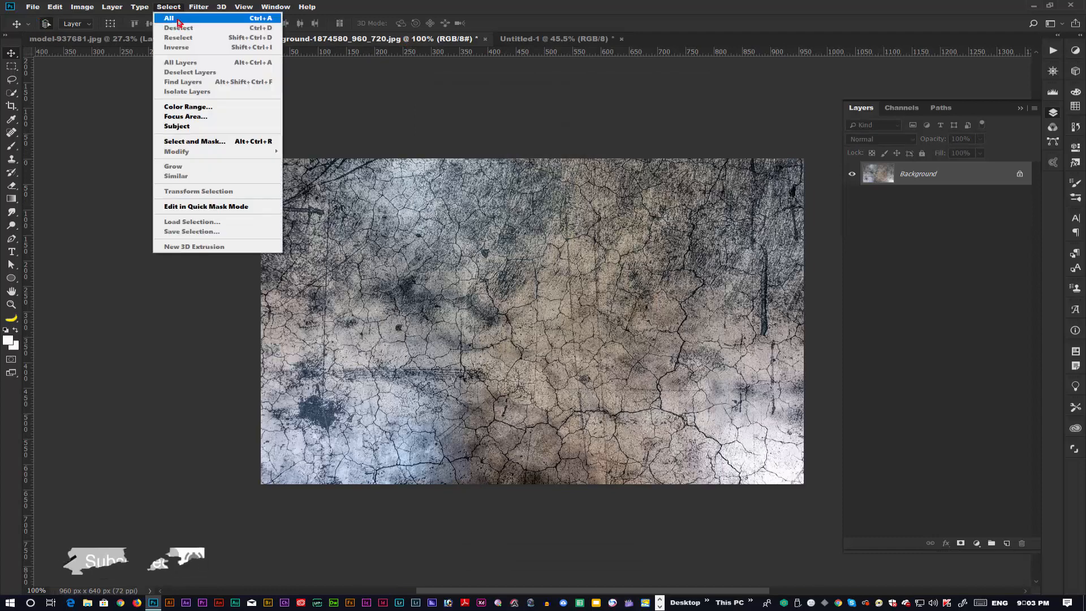
left_click(170, 17)
left_click(55, 7)
left_click(75, 77)
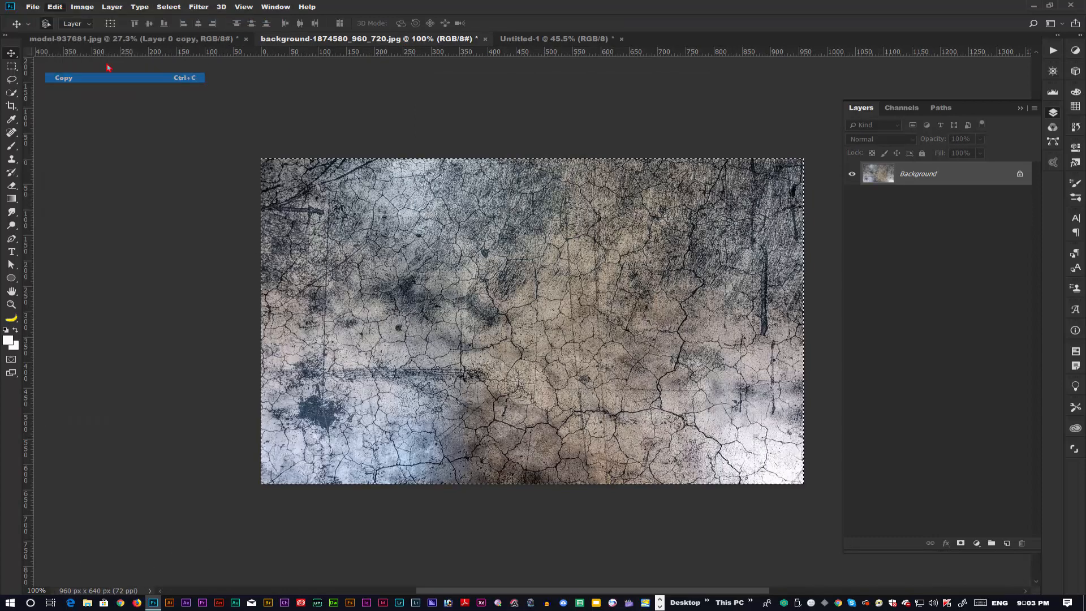
left_click(557, 38)
left_click(55, 7)
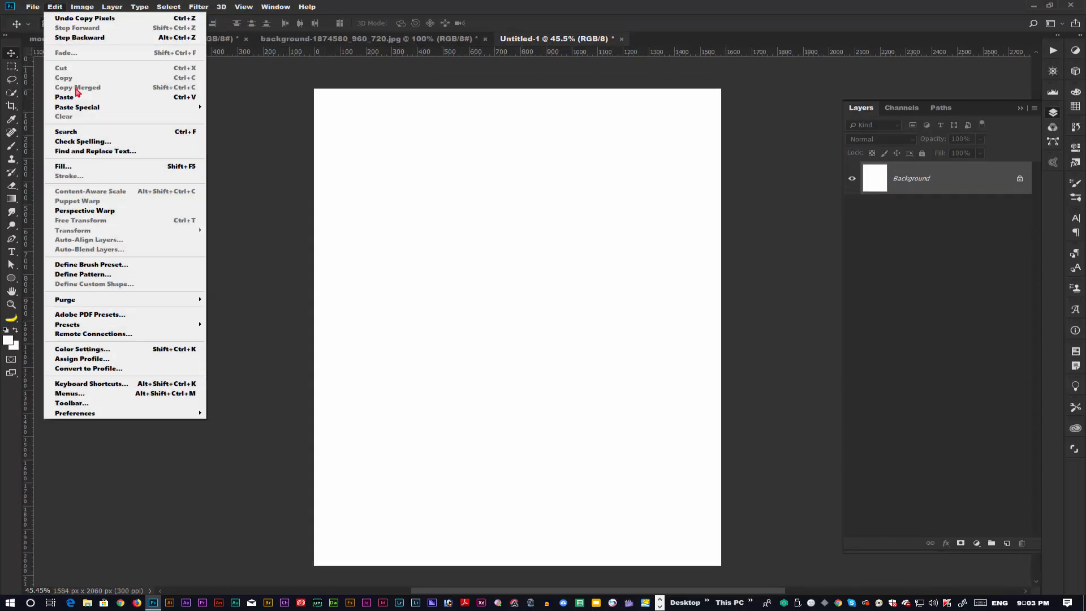
left_click(78, 97)
Convert the pasted texture layer to a smart object and scale it to about 248% width and 420% height so it covers the canvas
right_click(951, 185)
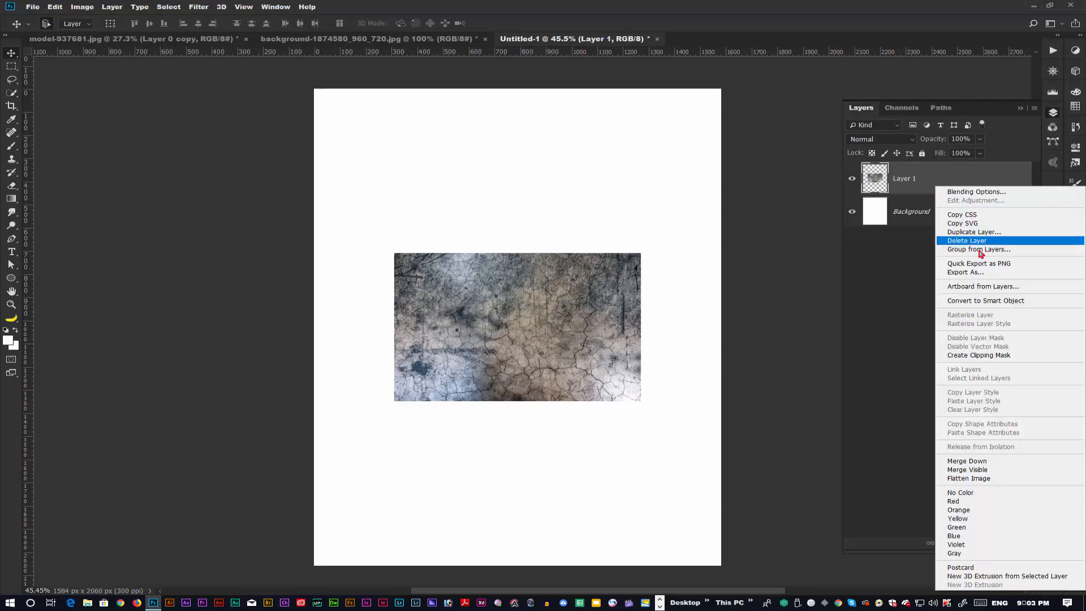
left_click(1004, 300)
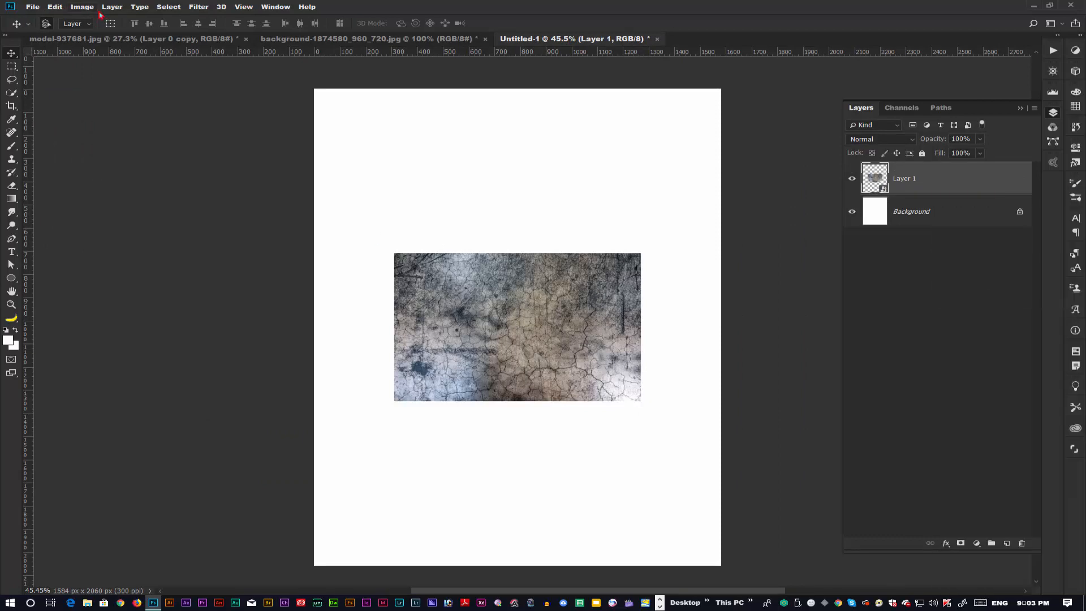
left_click(55, 7)
left_click(80, 220)
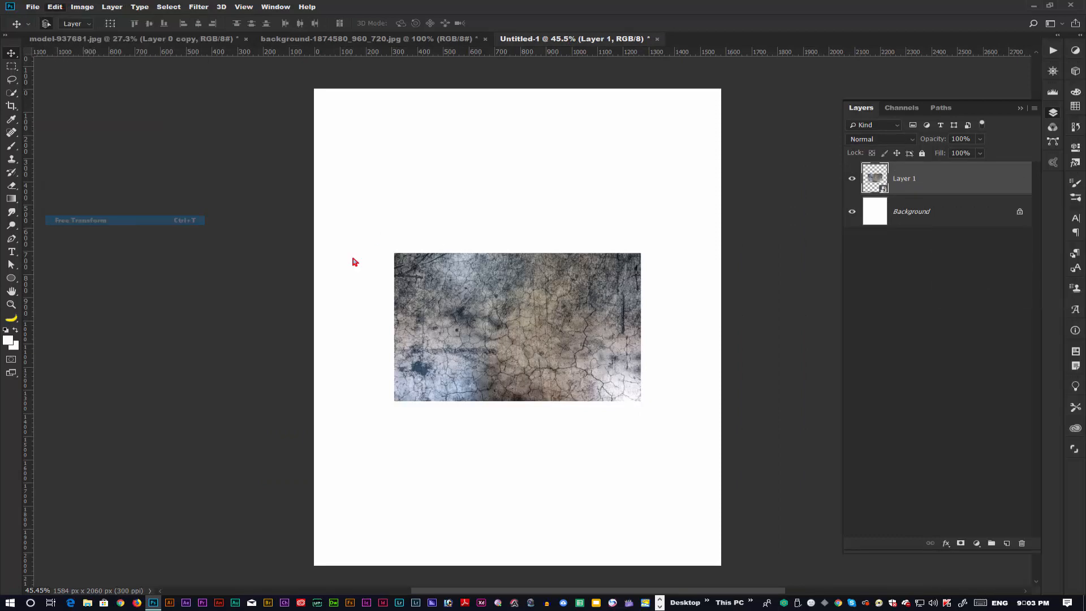
left_click_drag(394, 254, 304, 84)
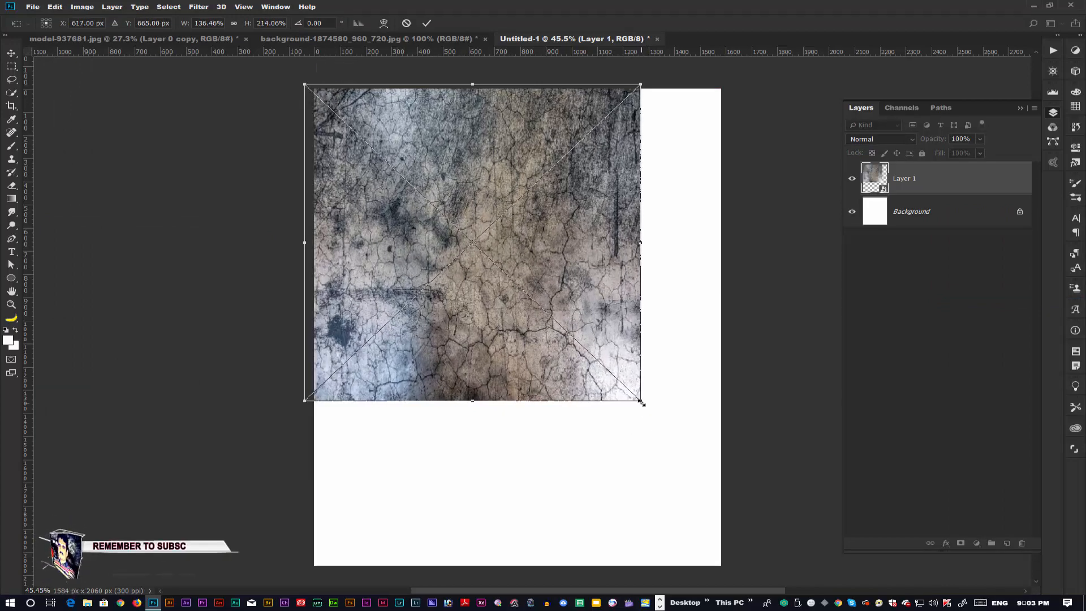
left_click_drag(641, 401, 670, 296)
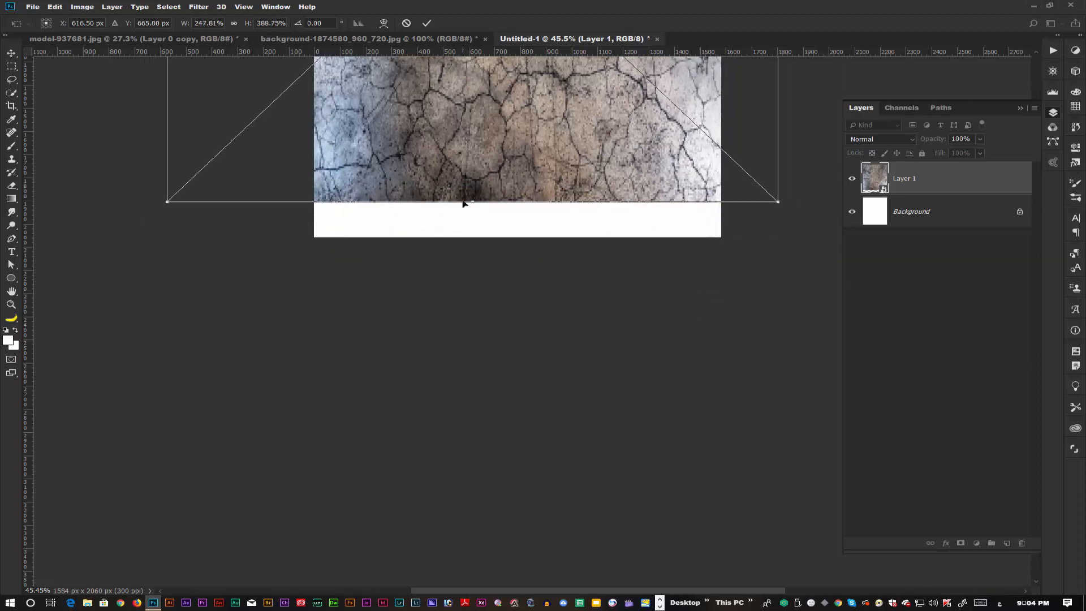
left_click_drag(462, 203, 471, 248)
key("Return")
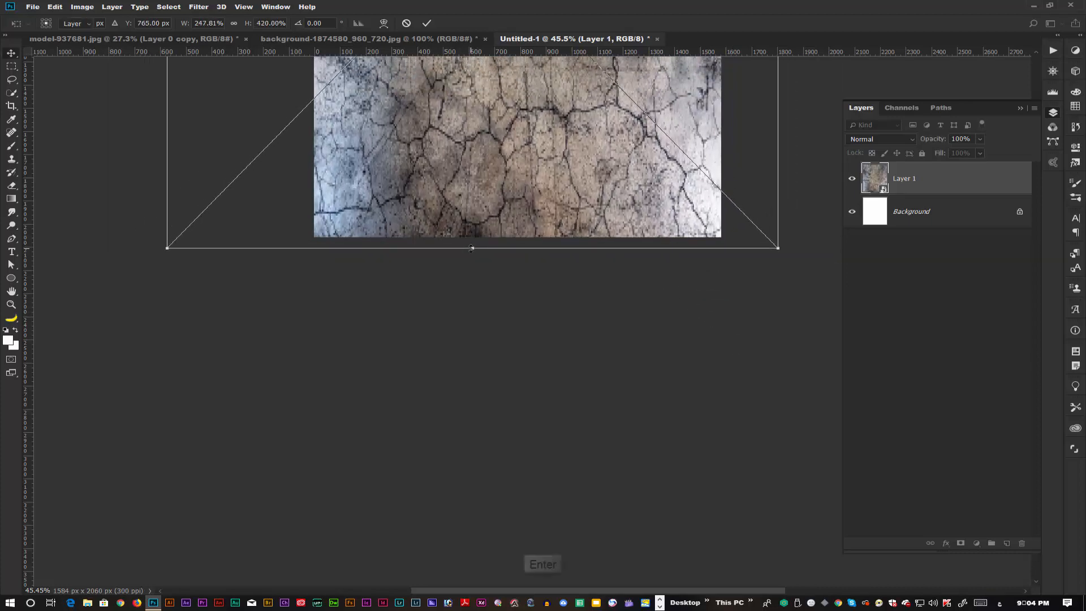
Merge the texture layer down into the Background layer
key("ctrl+0")
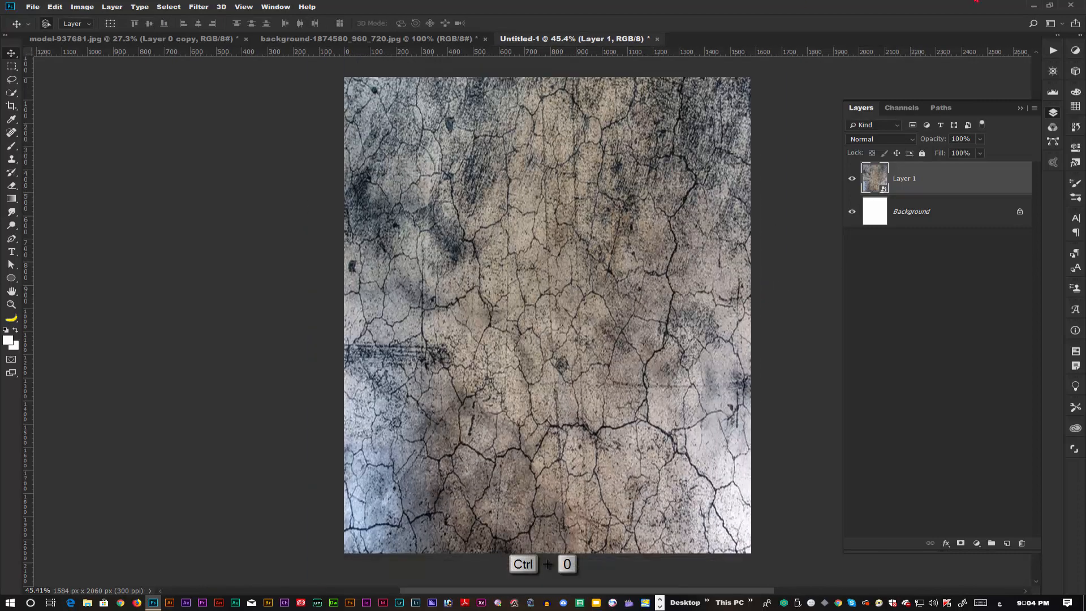
left_click_drag(615, 263, 594, 259)
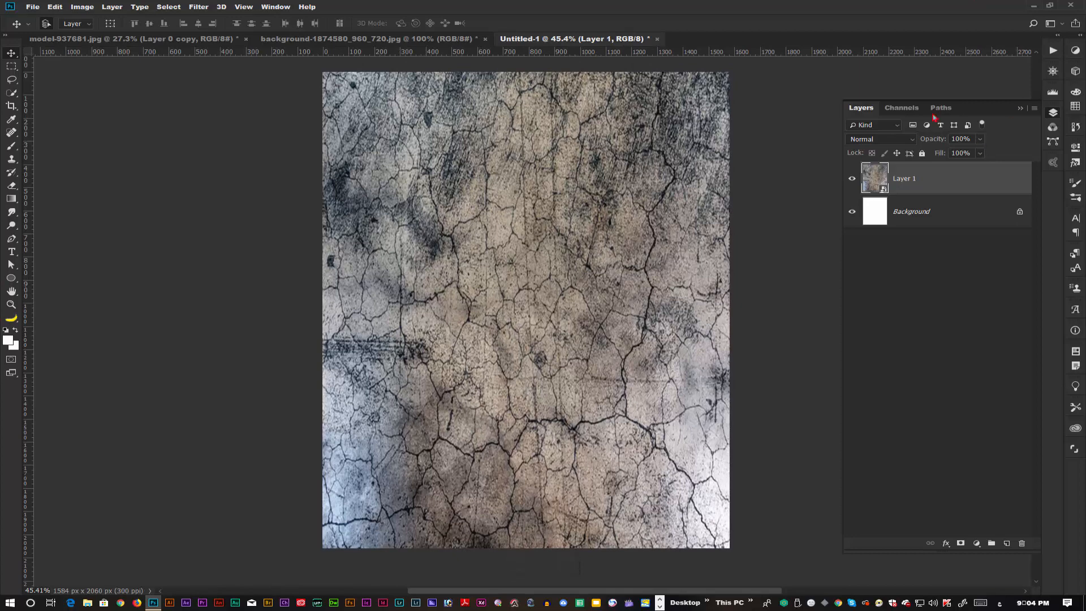
key("ctrl+e")
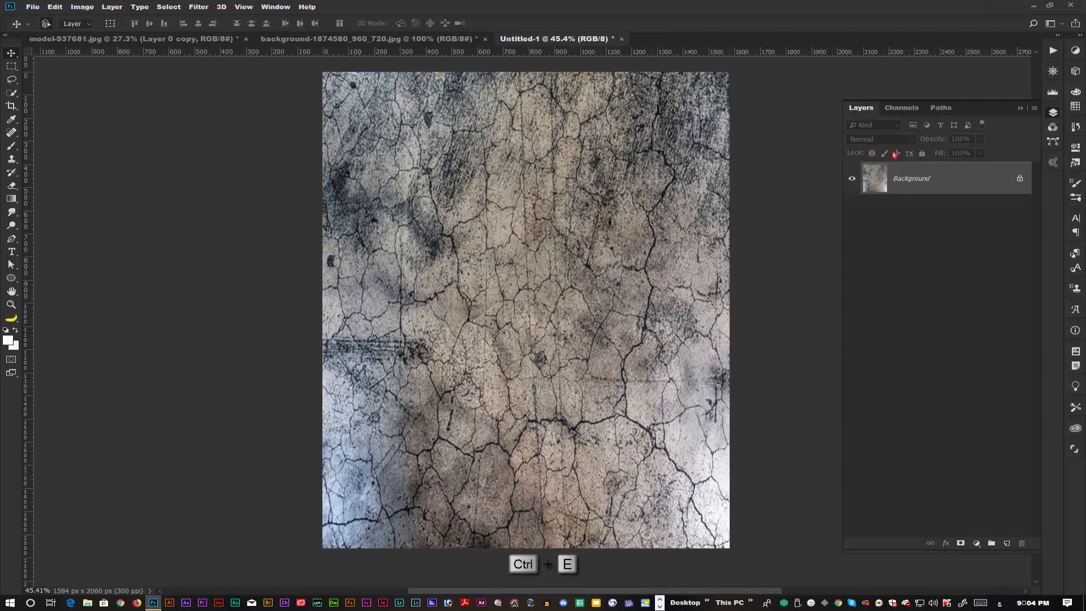
Add a Gradient fill layer above the background with Radial style, Reverse enabled and a scale of about 166%
left_click(975, 542)
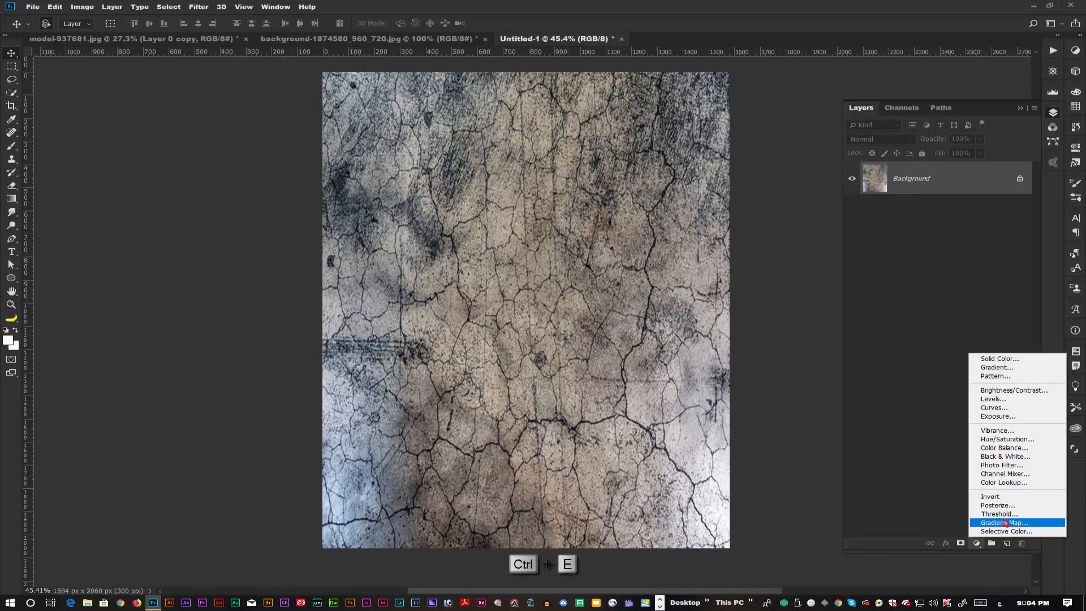
left_click(997, 367)
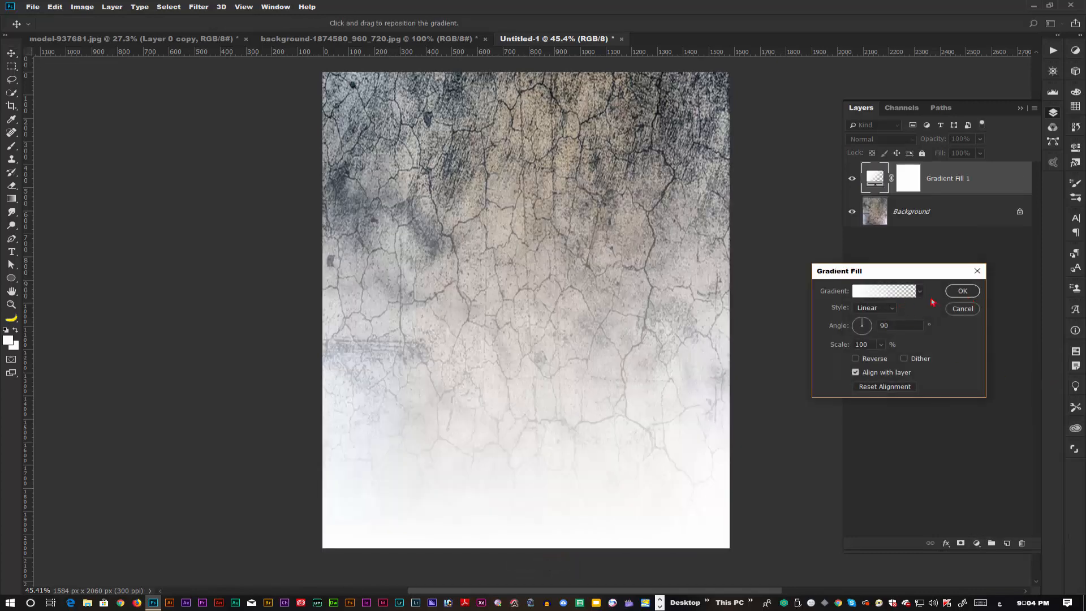
left_click(884, 312)
left_click(880, 330)
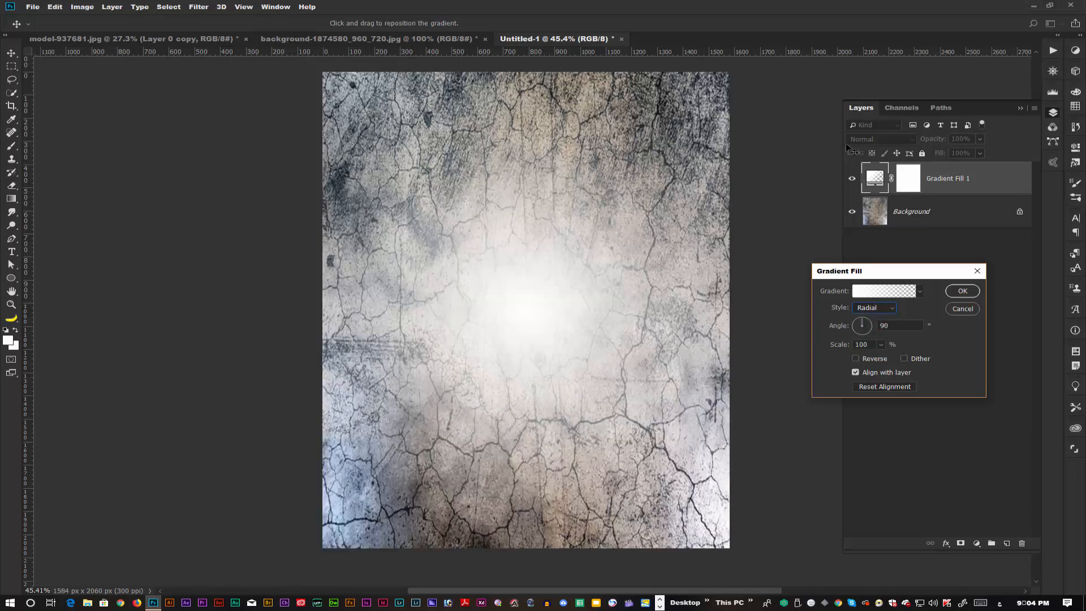
left_click(871, 358)
left_click(880, 344)
left_click_drag(880, 358, 885, 361)
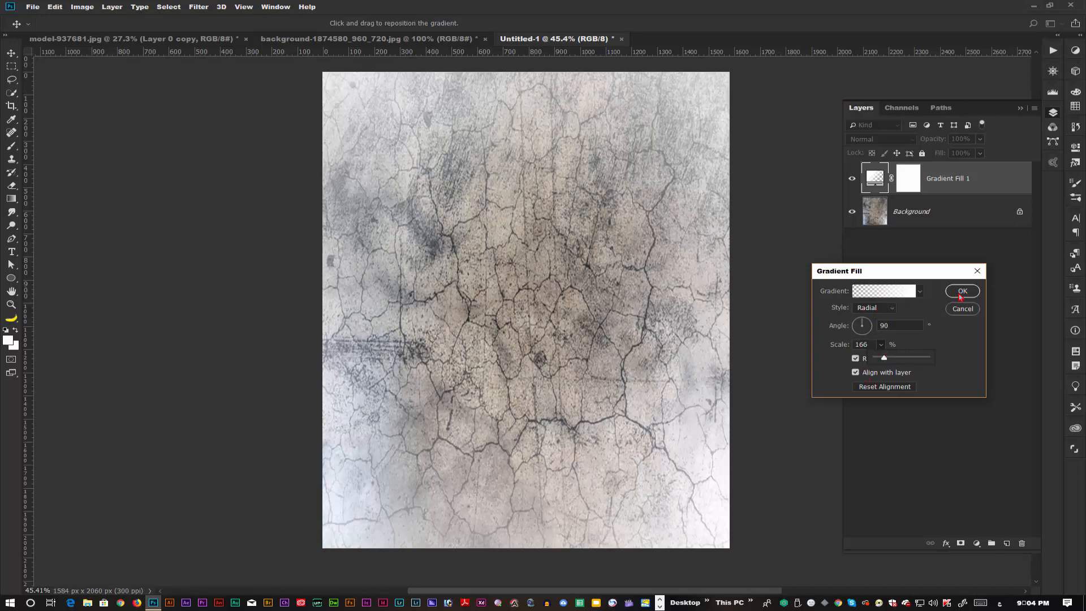
Change the gradient fill to the Black, White preset and set its scale to about 352%
left_click(906, 295)
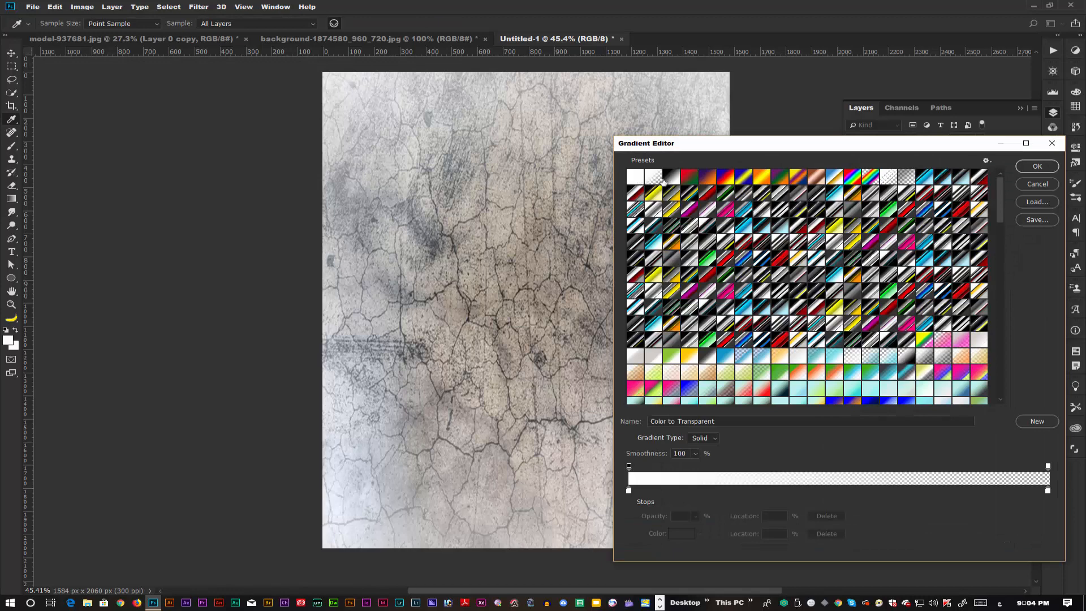
left_click(670, 180)
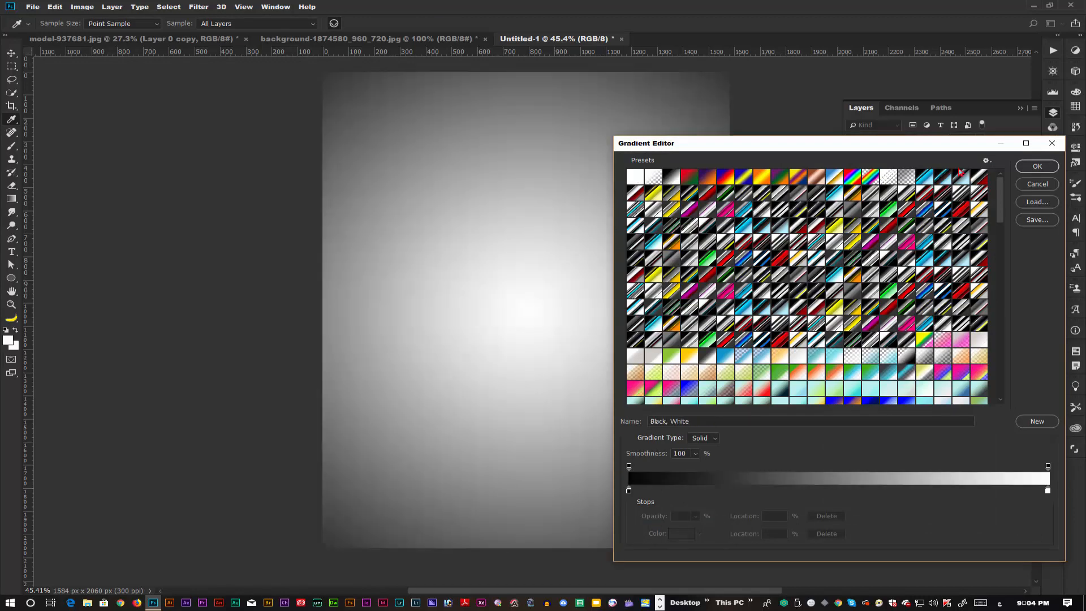
left_click(1044, 170)
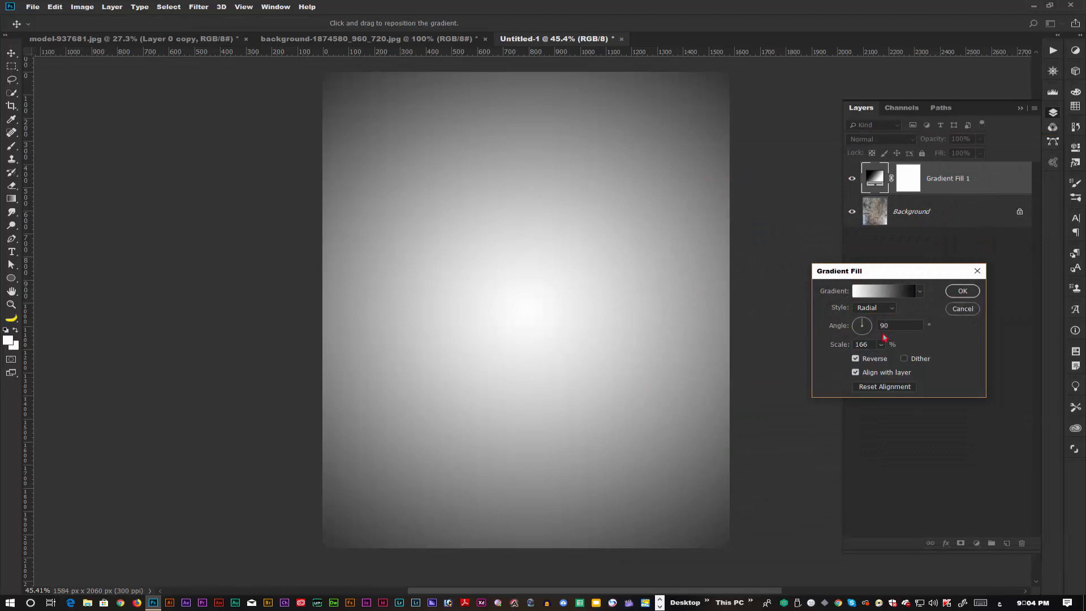
left_click_drag(888, 362, 887, 360)
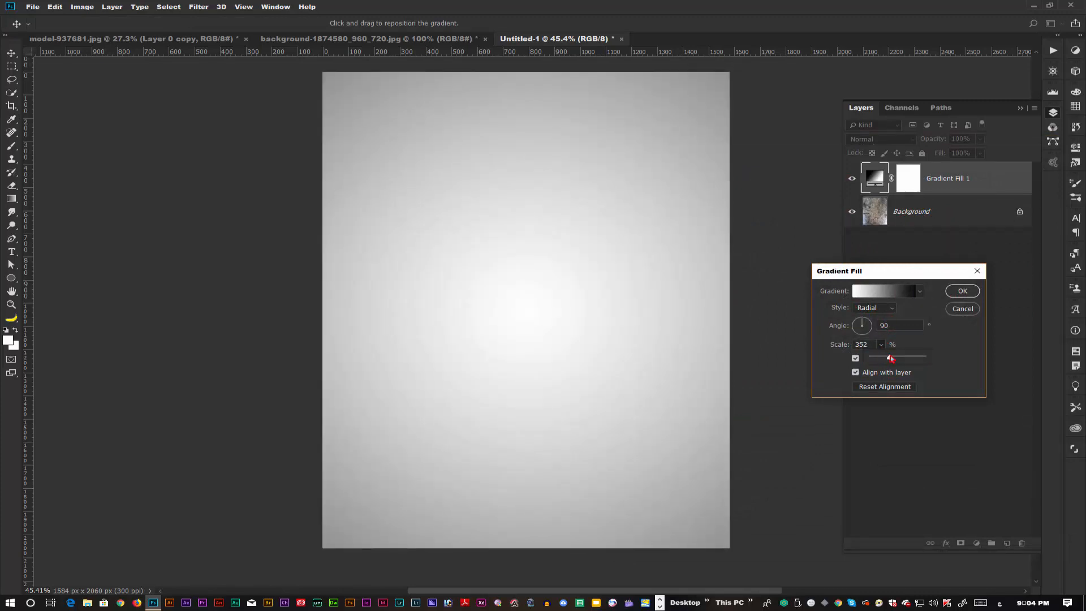
left_click(960, 292)
Set the gradient fill layer's blend mode to Soft Light and its fill to 87%
left_click(880, 143)
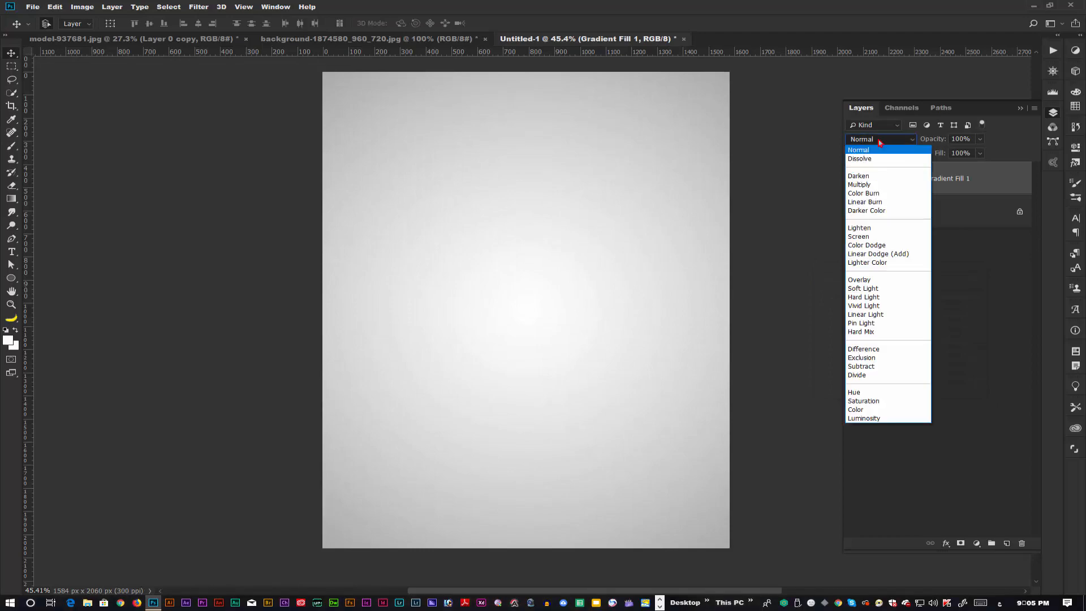
left_click(862, 286)
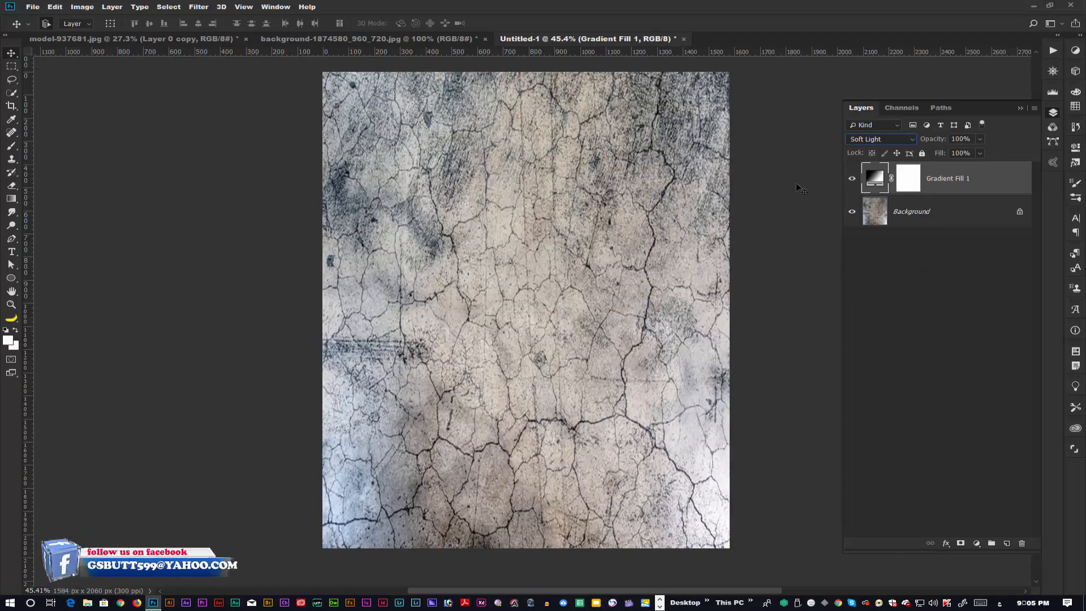
left_click_drag(652, 214, 645, 232)
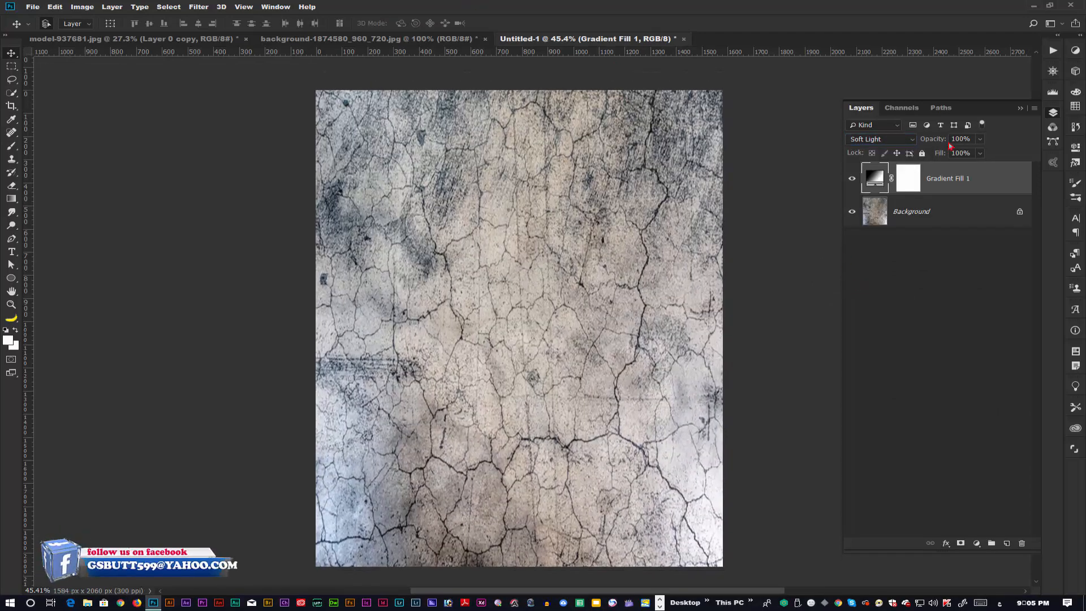
left_click_drag(922, 154, 935, 157)
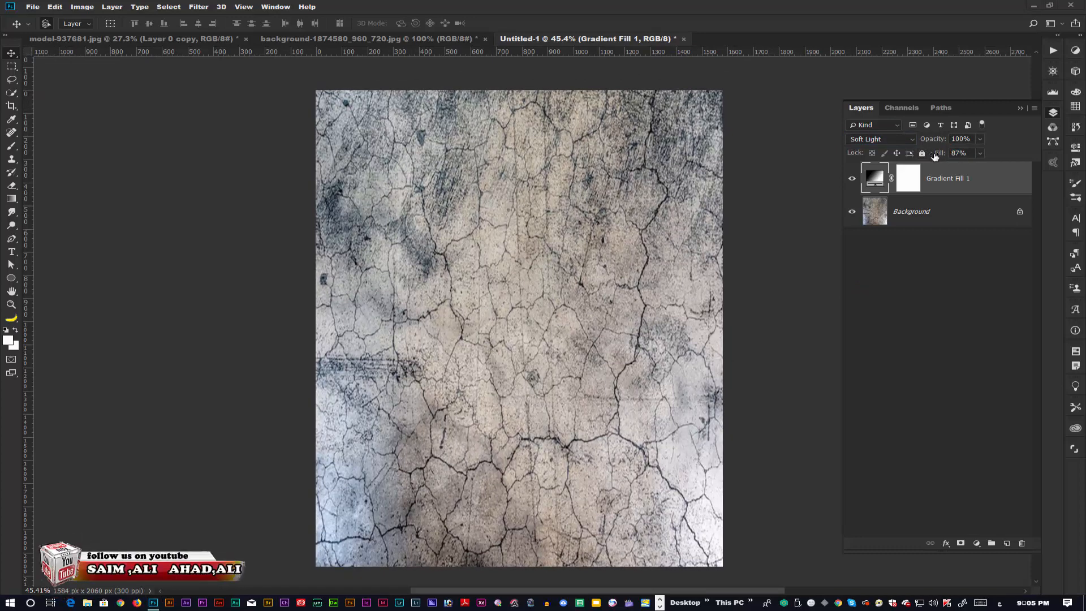
Bring the cut-out model layer from model-937681.jpg into Untitled-1 and set its blend mode to Normal
left_click(368, 39)
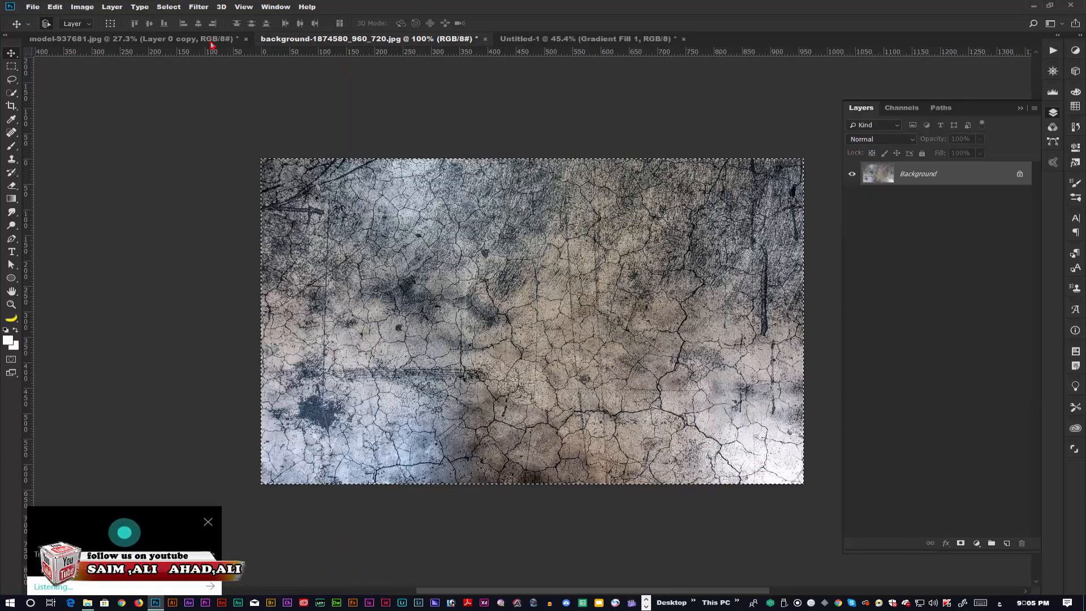
left_click(133, 38)
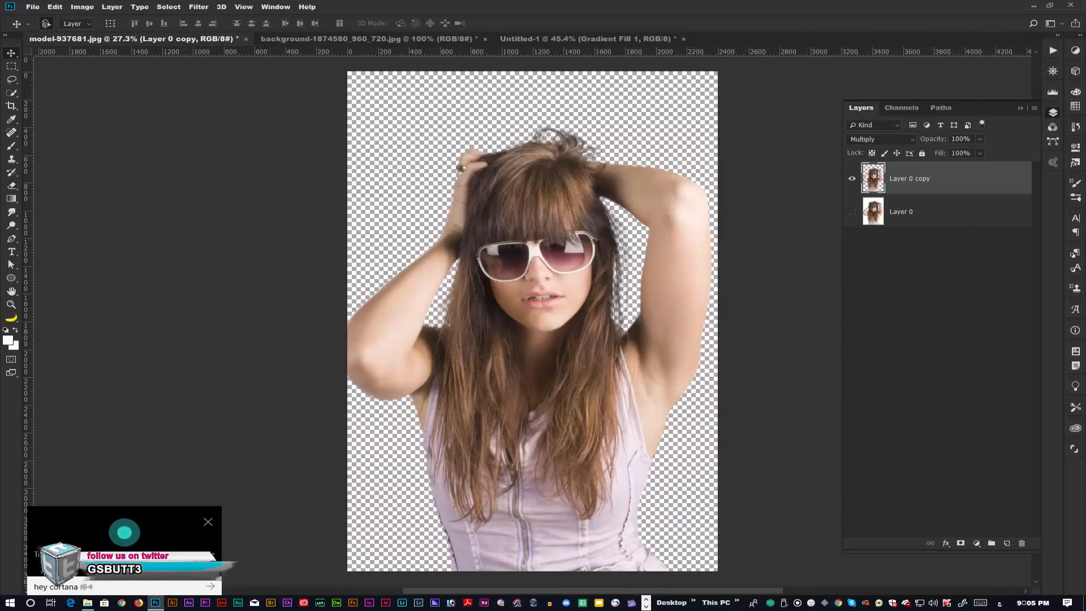
left_click_drag(588, 213, 560, 286)
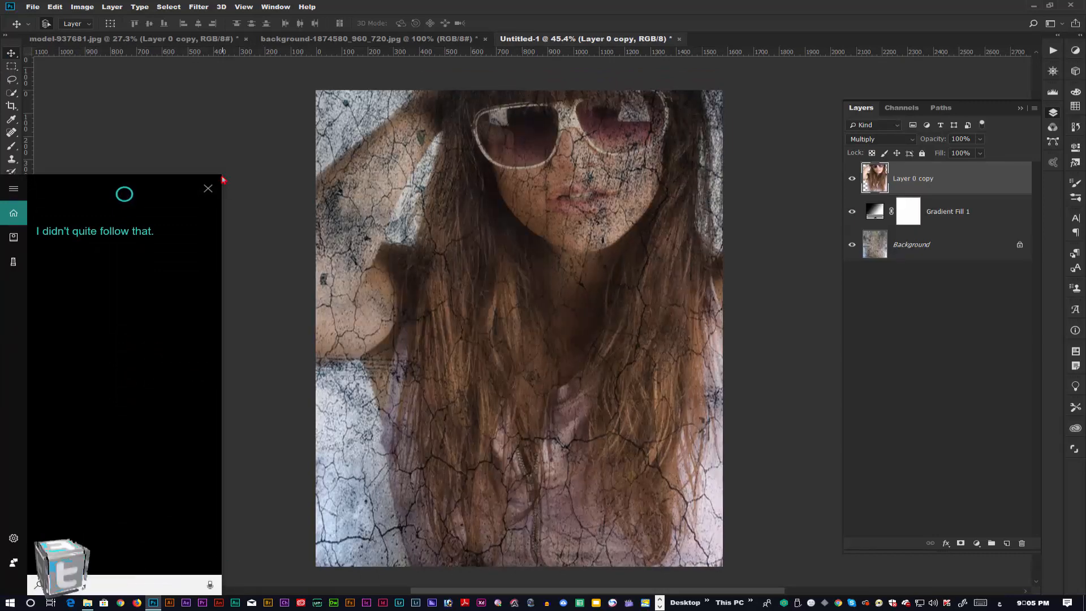
left_click(208, 189)
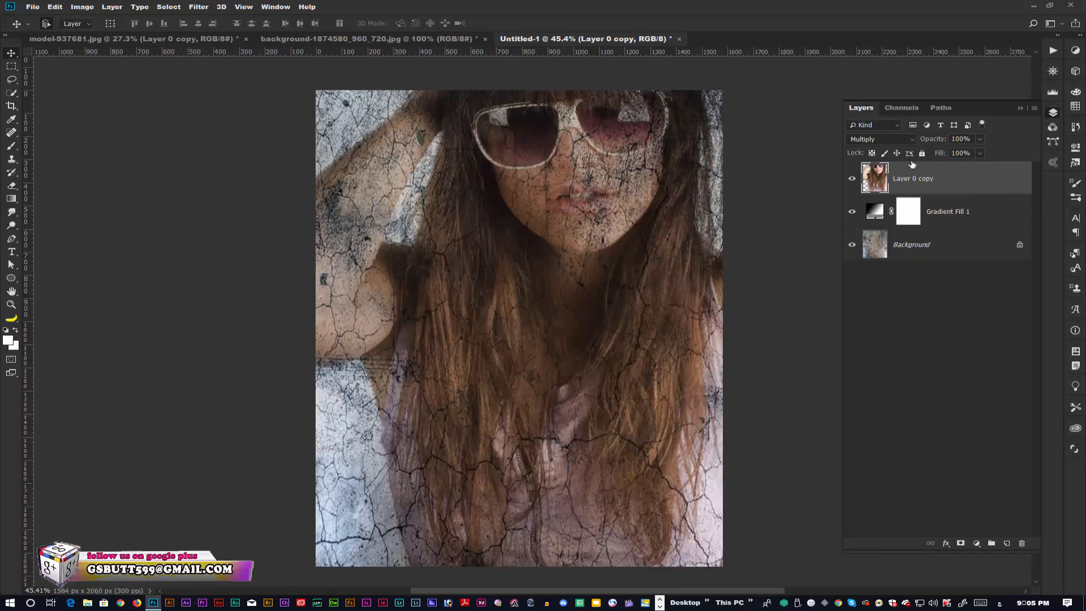
left_click(882, 139)
left_click(868, 148)
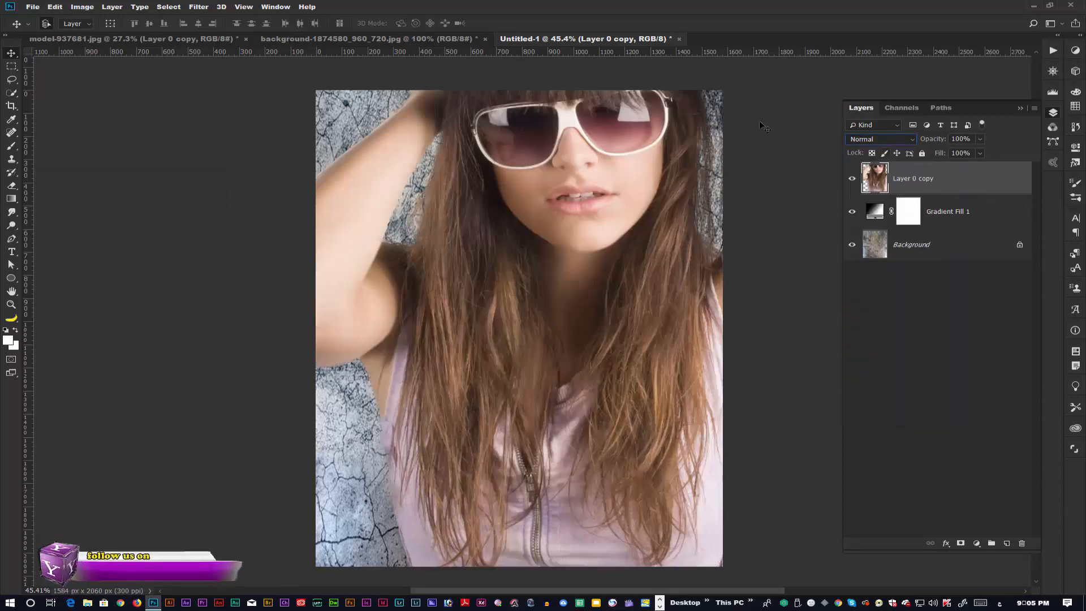
Convert the Layer 0 copy model layer to a smart object and scale it down to about 55%, centred on the canvas
right_click(944, 178)
left_click(976, 289)
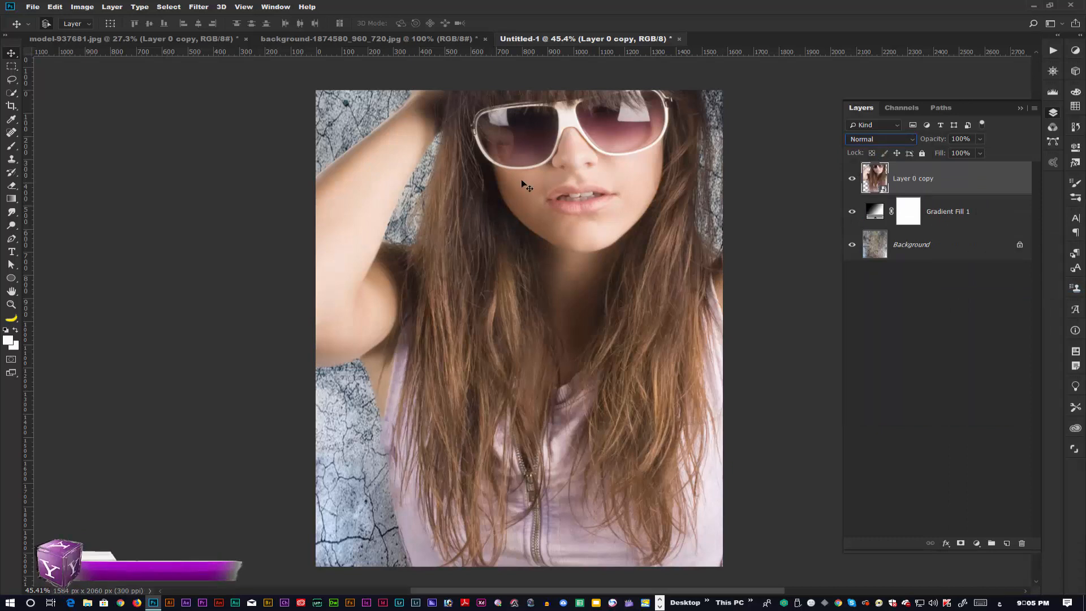
key("ctrl+t")
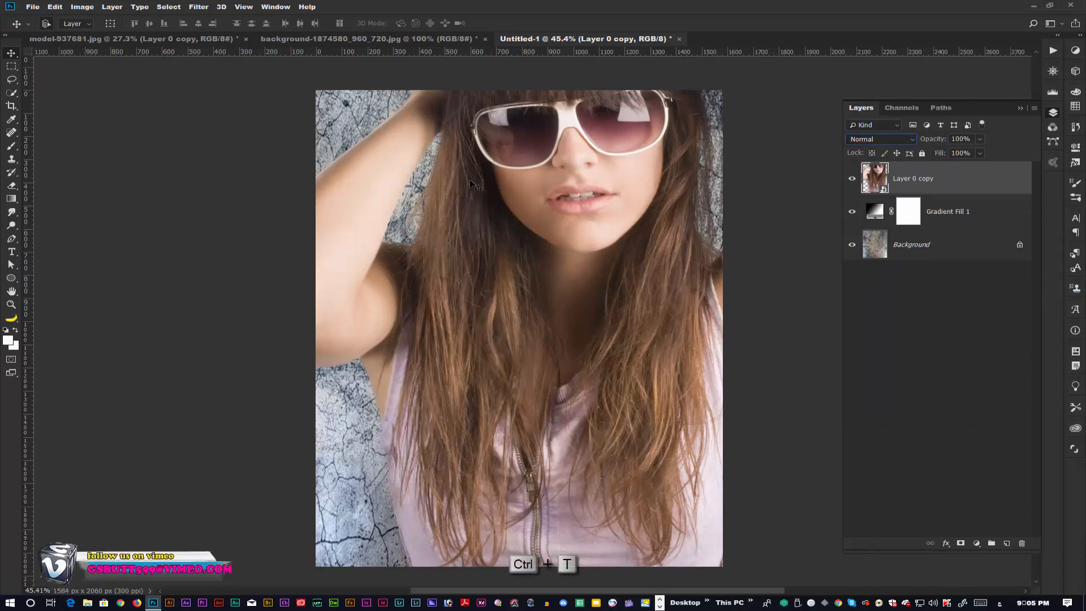
left_click(54, 7)
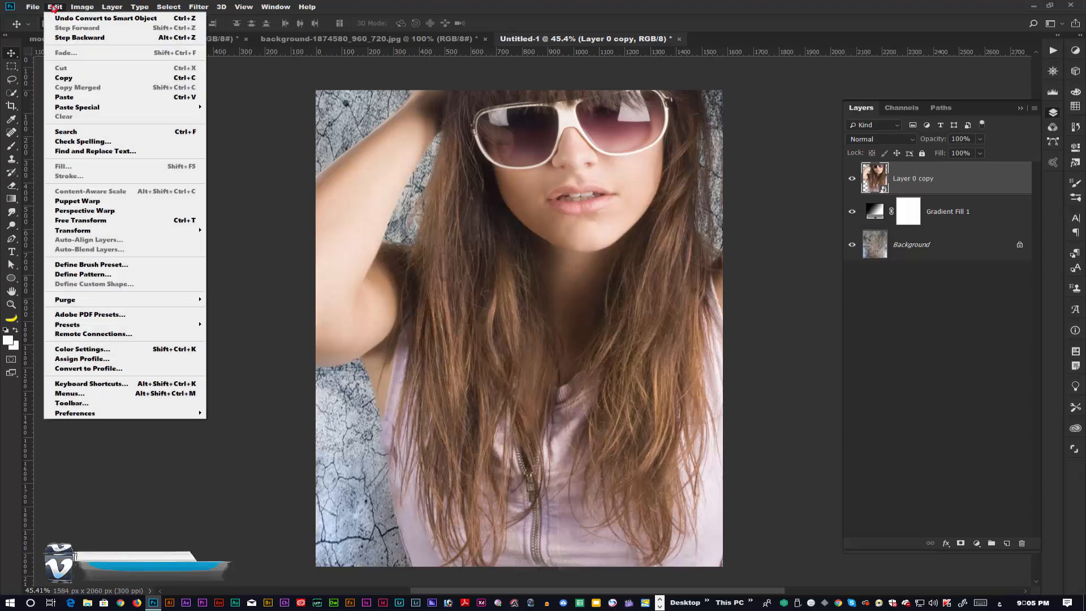
left_click(94, 222)
key("ctrl+0")
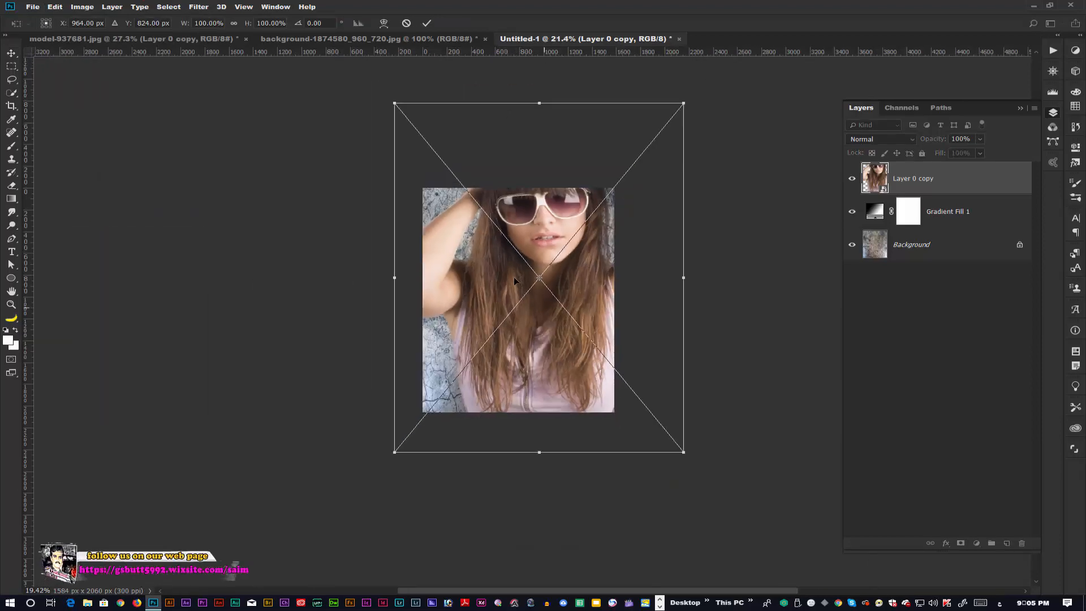
left_click_drag(395, 104, 449, 171)
left_click_drag(552, 332, 535, 354)
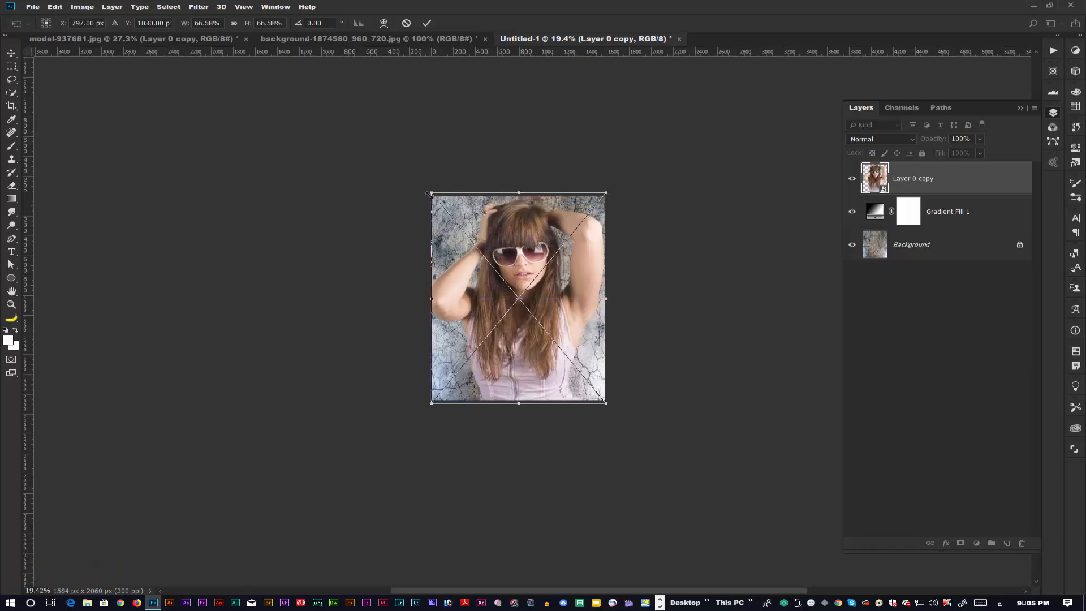
left_click_drag(430, 193, 445, 210)
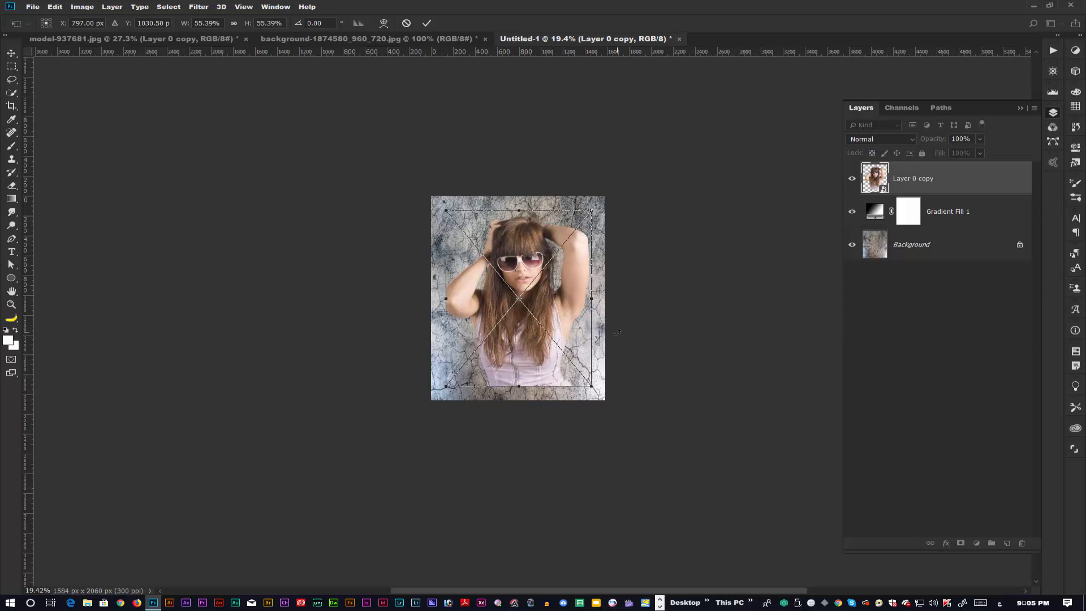
key("Return")
Move the scaled model slightly upward on the cracked-wall background
left_click_drag(527, 304, 520, 294)
key("ctrl+plus")
key("ctrl+plus")
key("ctrl+plus")
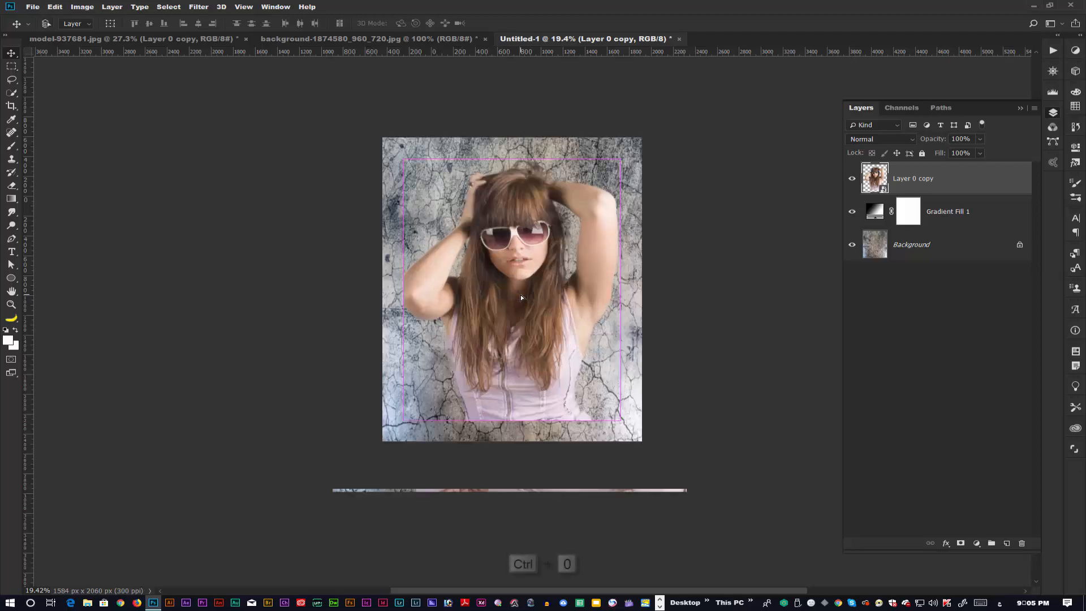
key("ctrl+minus")
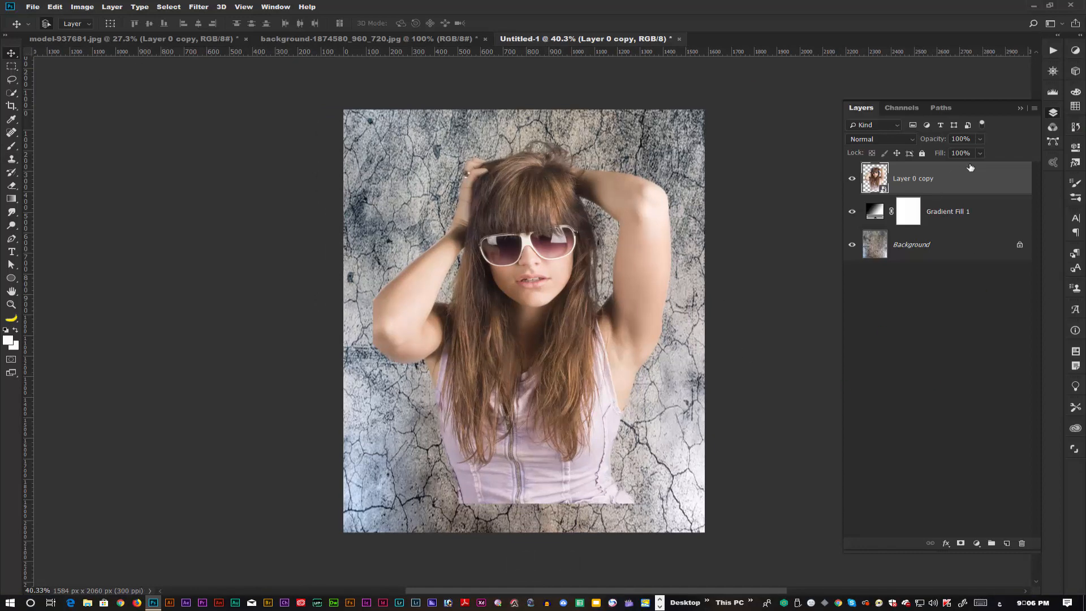
Hide the model layer with a black layer mask and choose the 186 px Splatter3.jpg brush, enlarged to 940 px
left_click(961, 544, "alt")
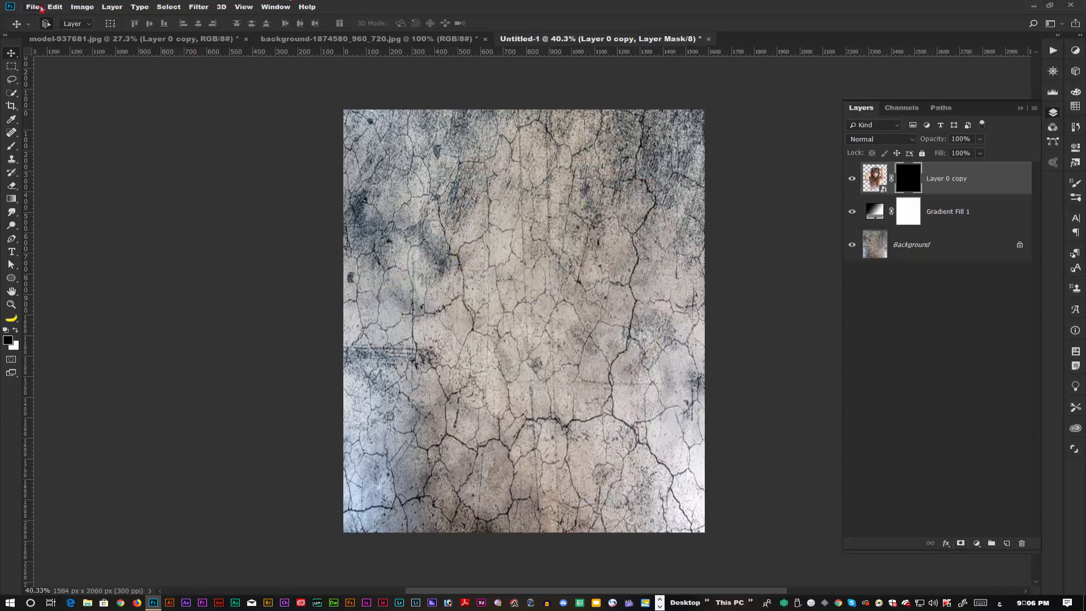
left_click(11, 148)
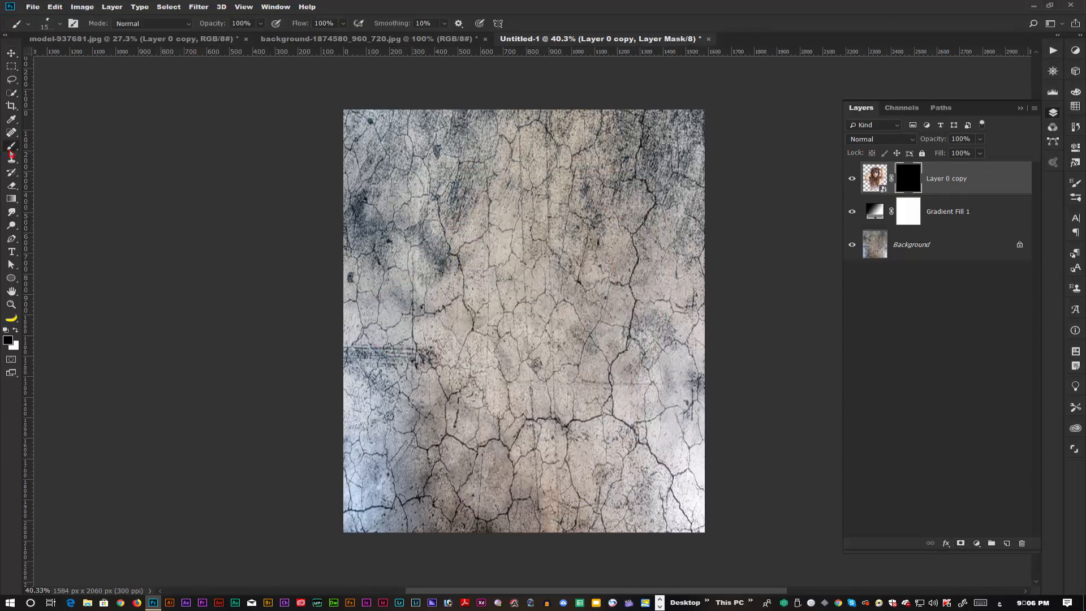
left_click(60, 23)
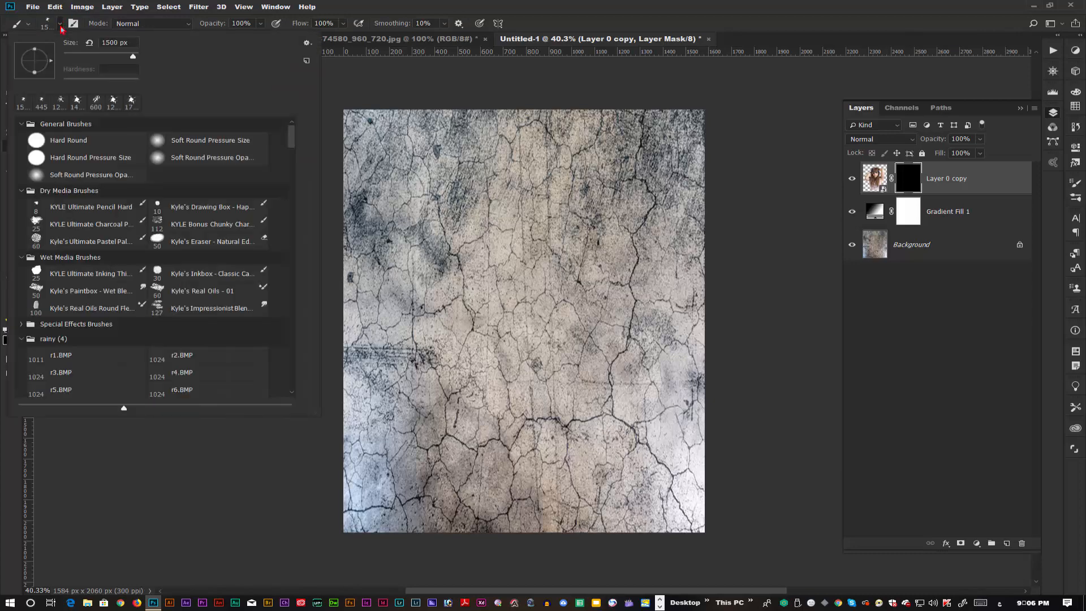
left_click_drag(290, 143, 298, 370)
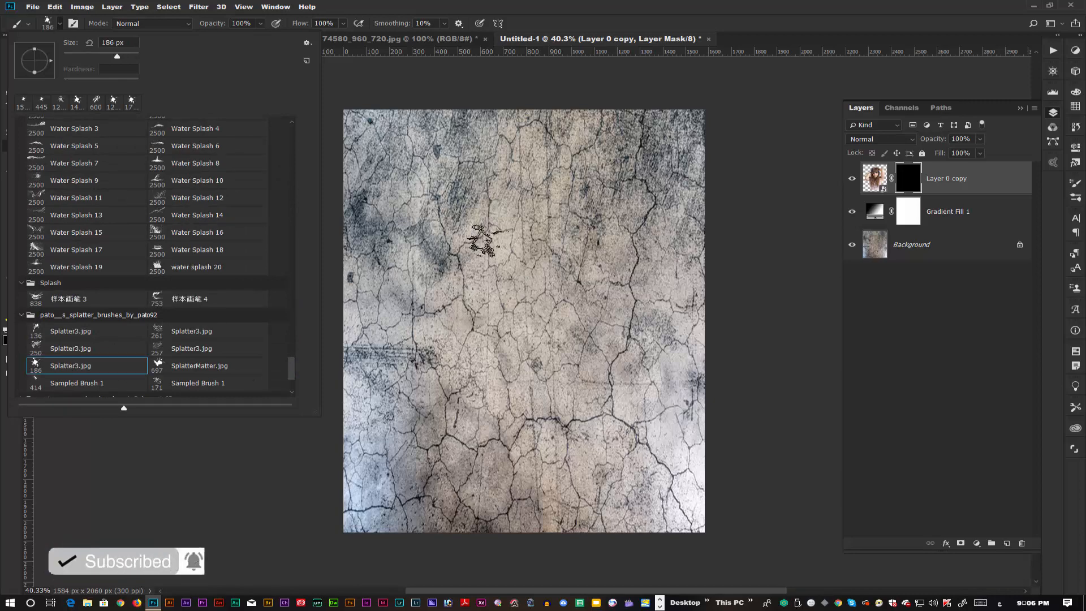
key("Return")
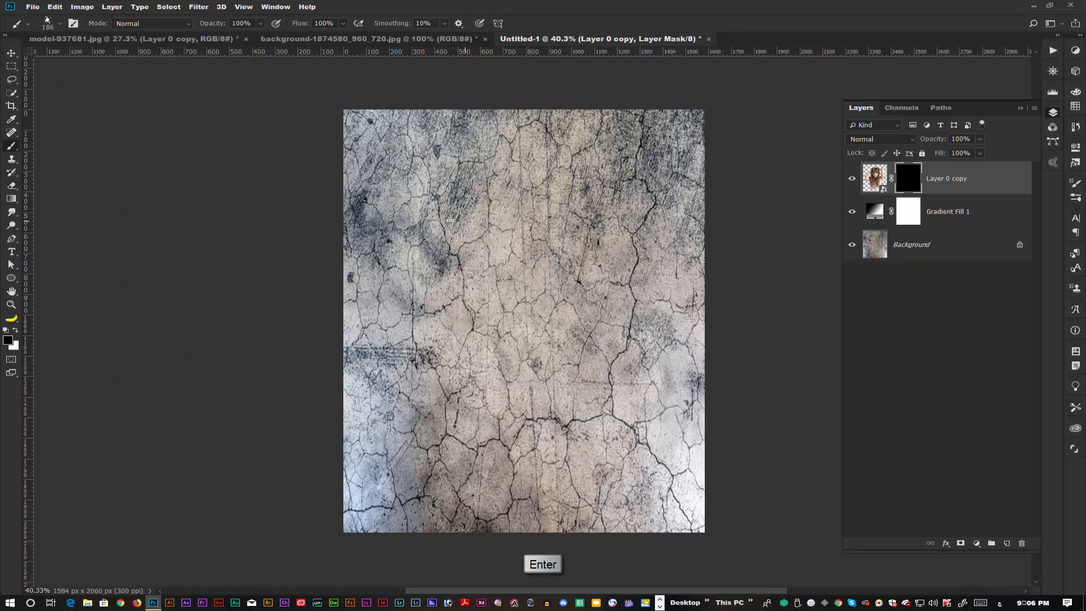
left_click(47, 21)
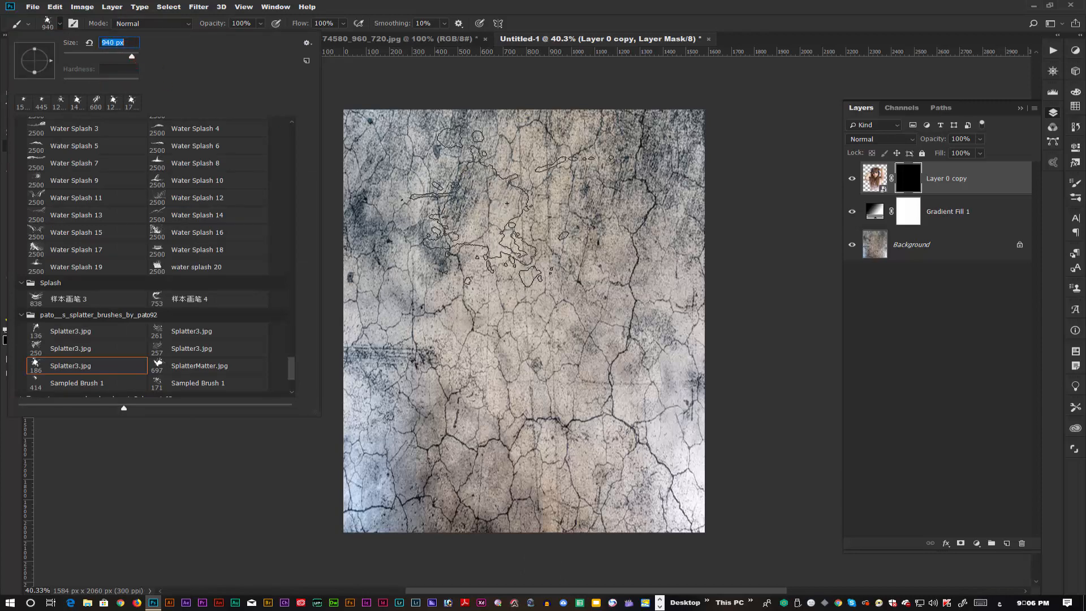
key("Return")
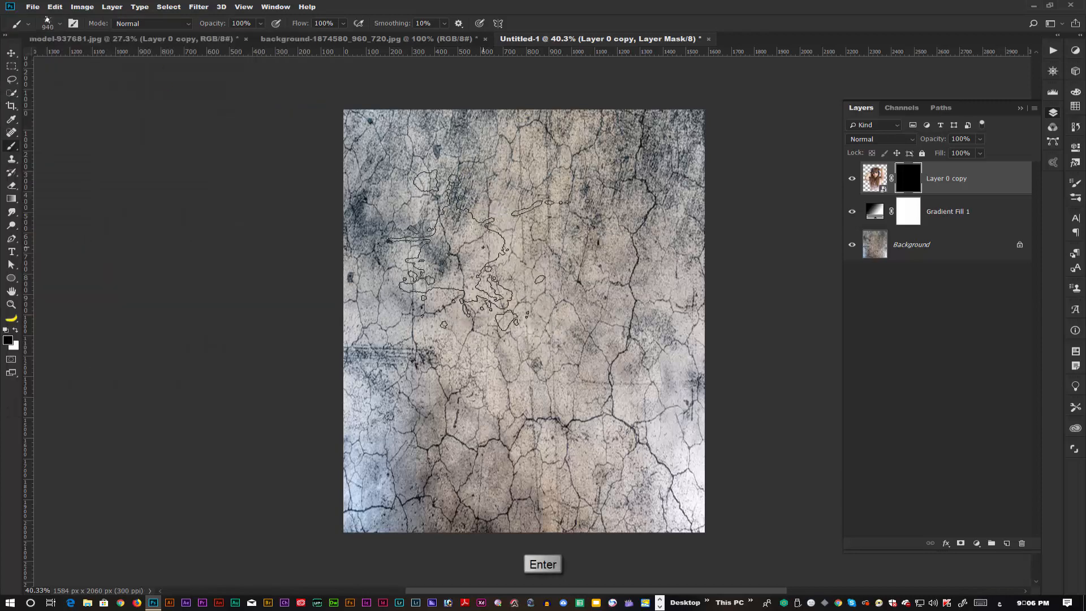
Enlarge the splatter brush to 1400 px and stamp white on the mask to reveal the model's head, arms, hair and upper torso
key("bracketright")
key("bracketright")
key("bracketright")
key("bracketright")
key("bracketright")
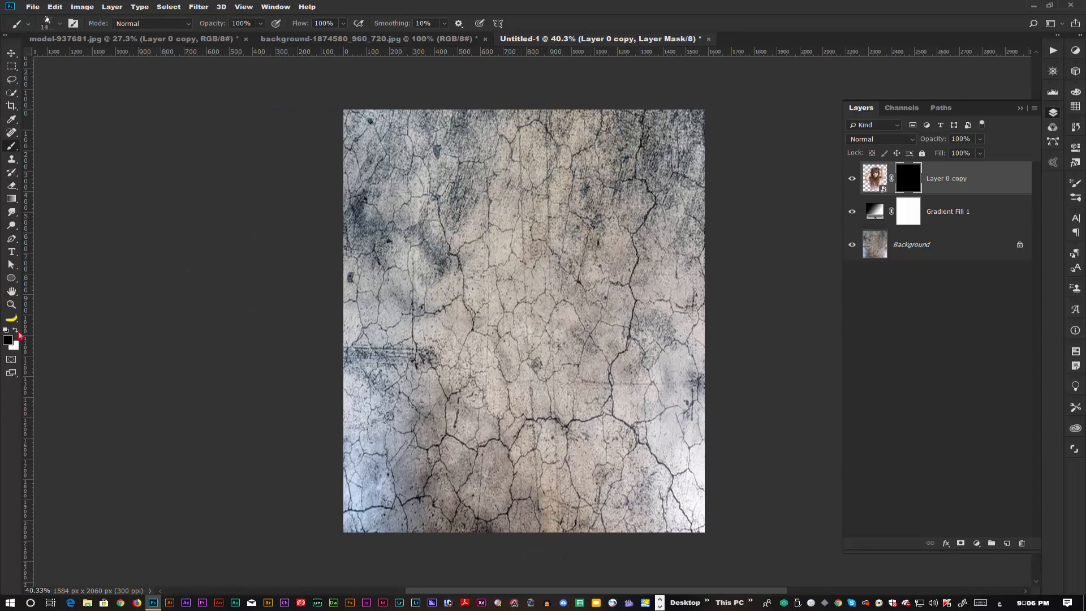
left_click(16, 330)
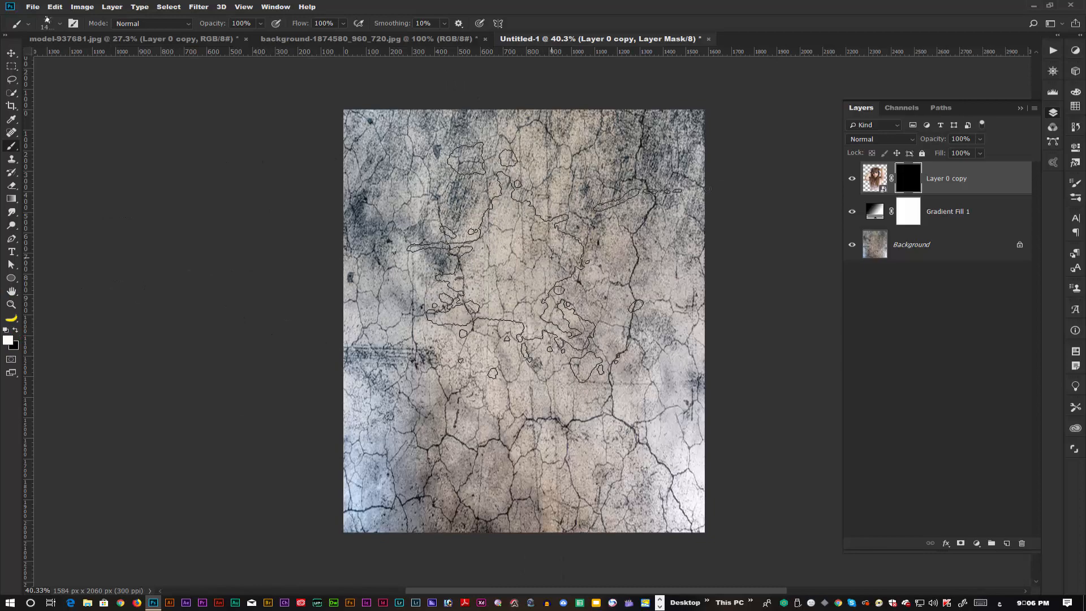
left_click(551, 257)
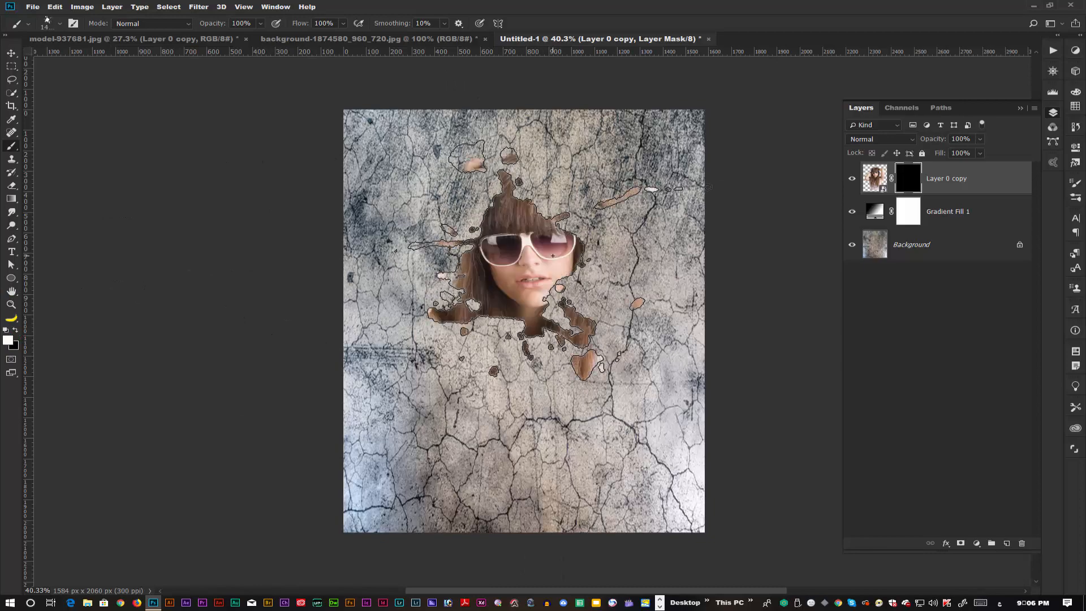
left_click(513, 226)
left_click(576, 214)
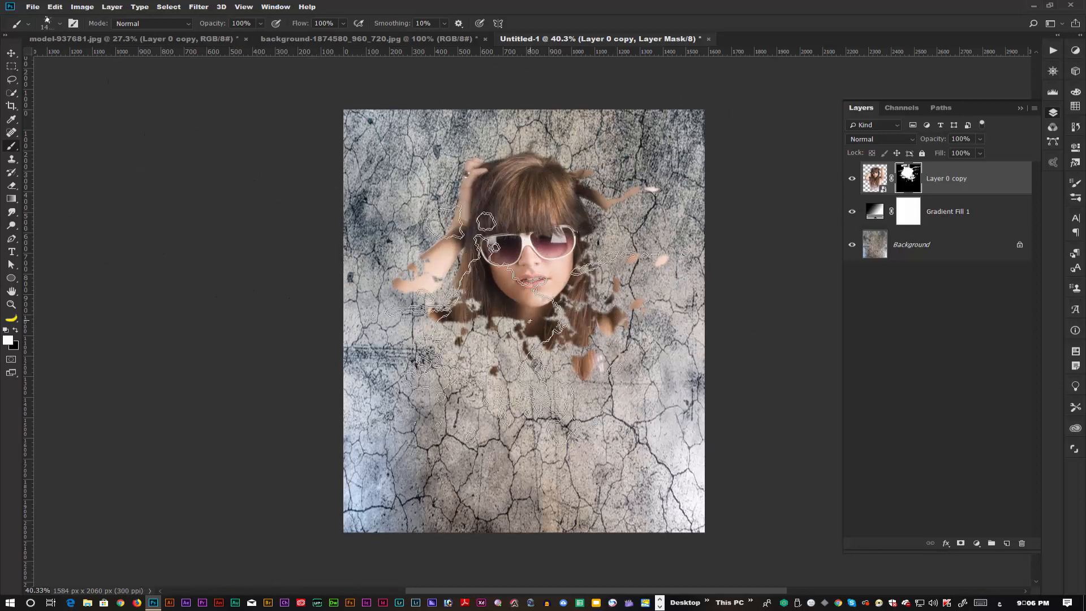
left_click(613, 251)
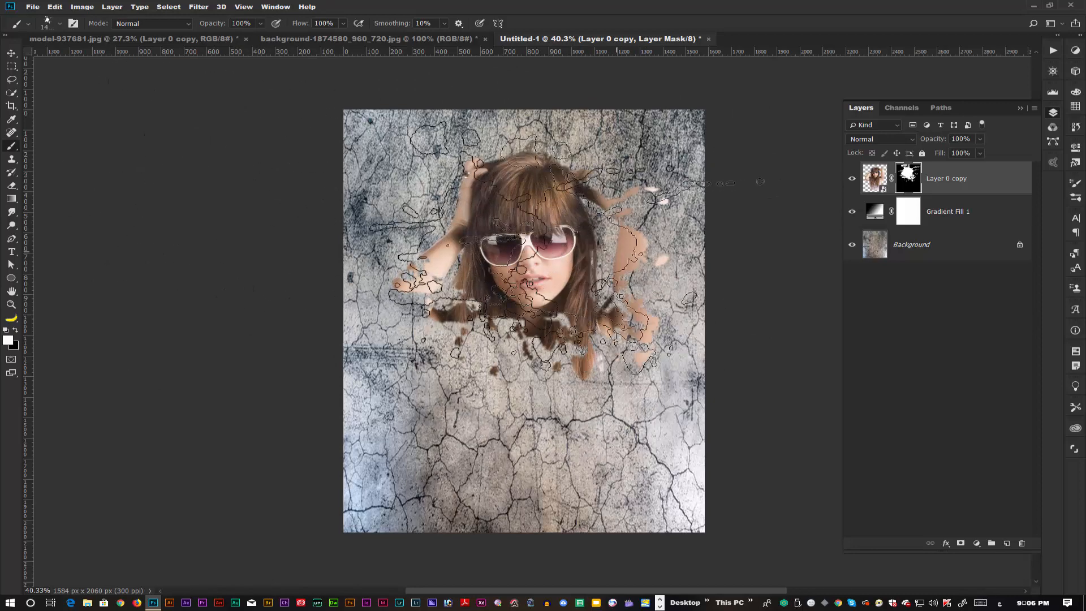
left_click(641, 242)
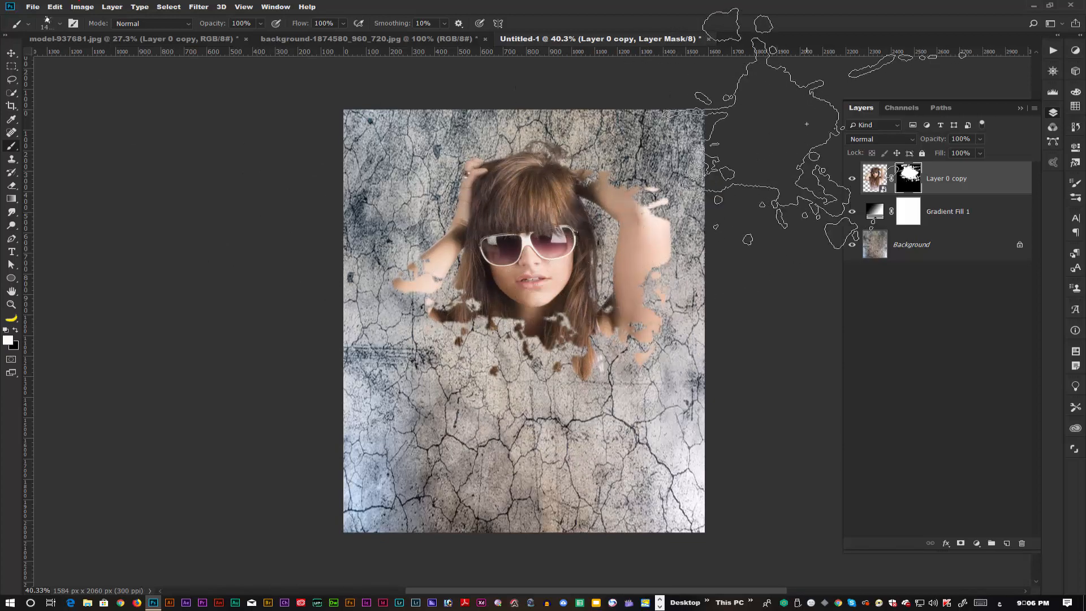
left_click(475, 316)
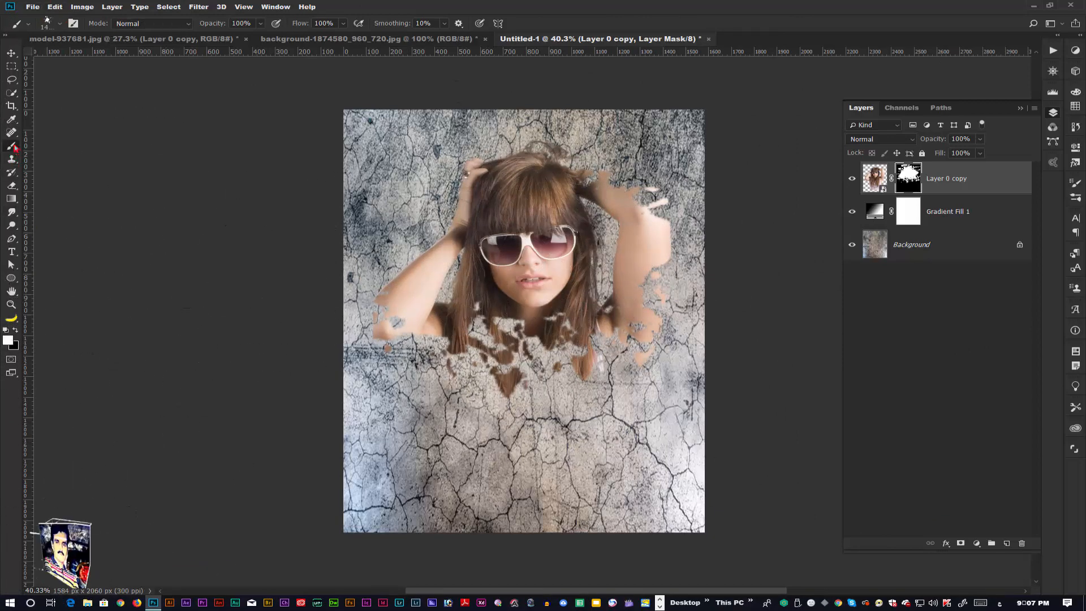
left_click(524, 390)
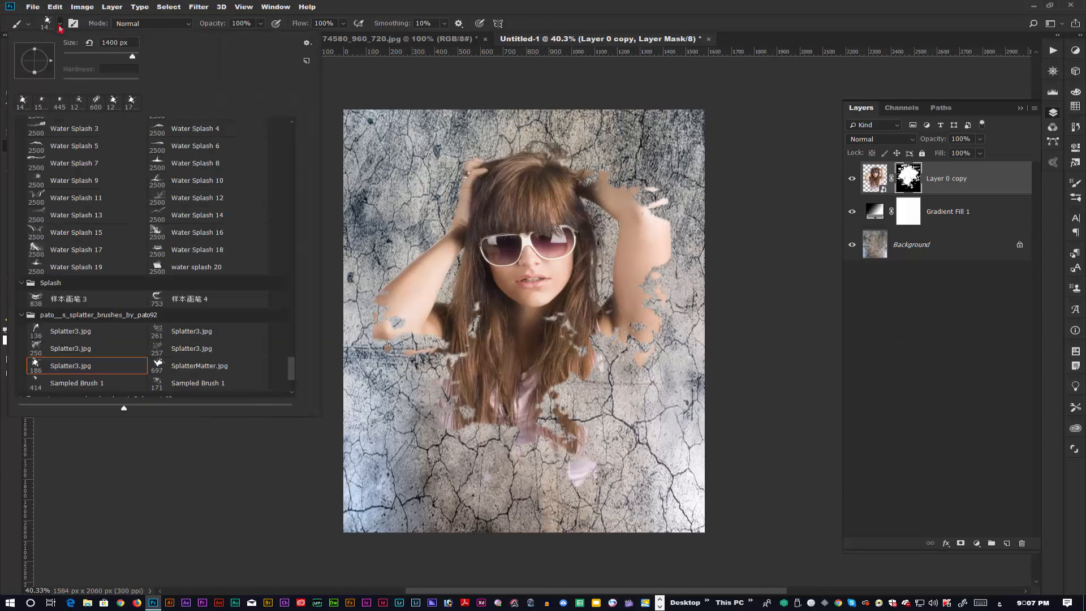
Use the 136 px Splatter3.jpg brush at 500 px to roughen the mask around both arms with black and white splatters
left_click(77, 335)
key("Return")
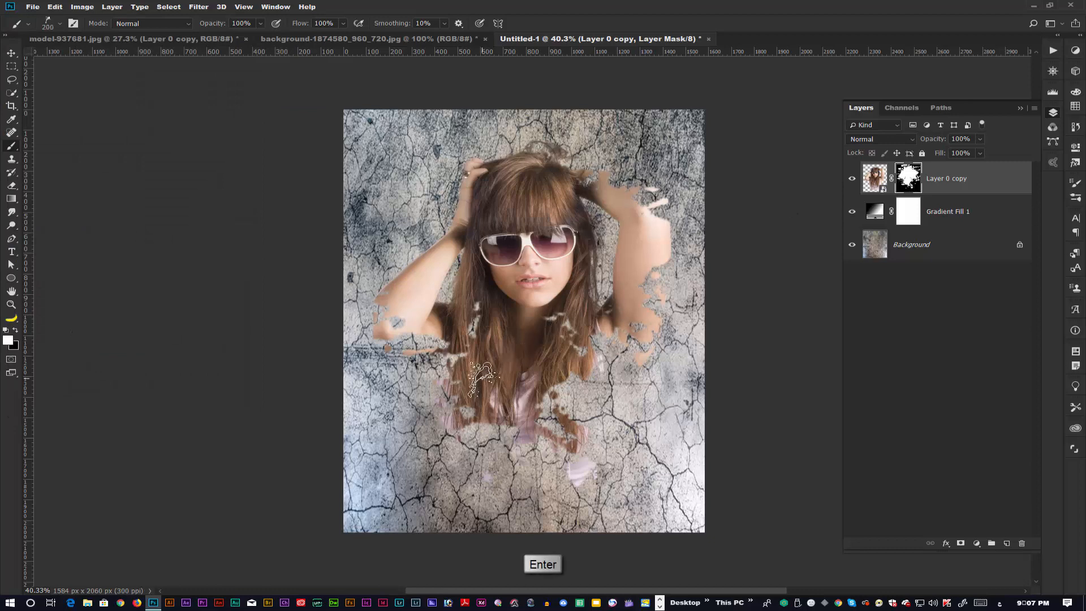
key("bracketright")
key("bracketright")
key("bracketright")
key("bracketright")
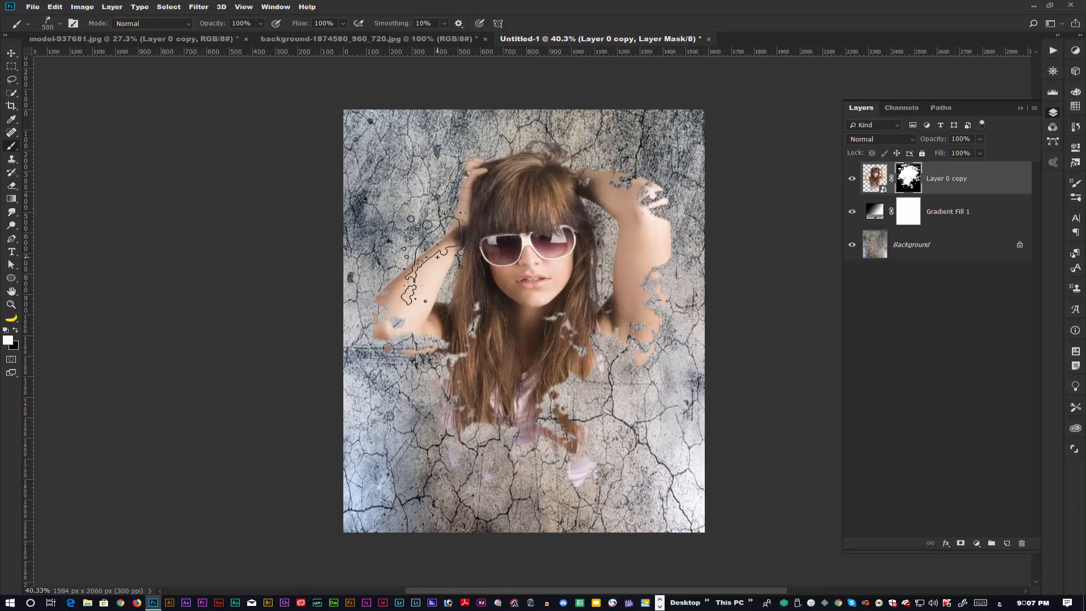
key("x")
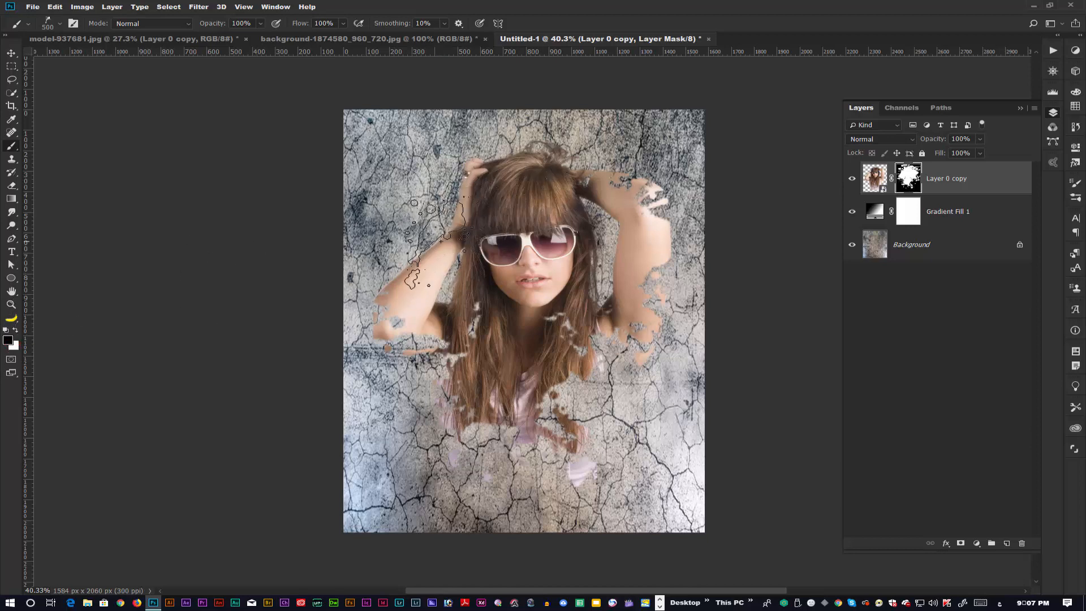
left_click(435, 240)
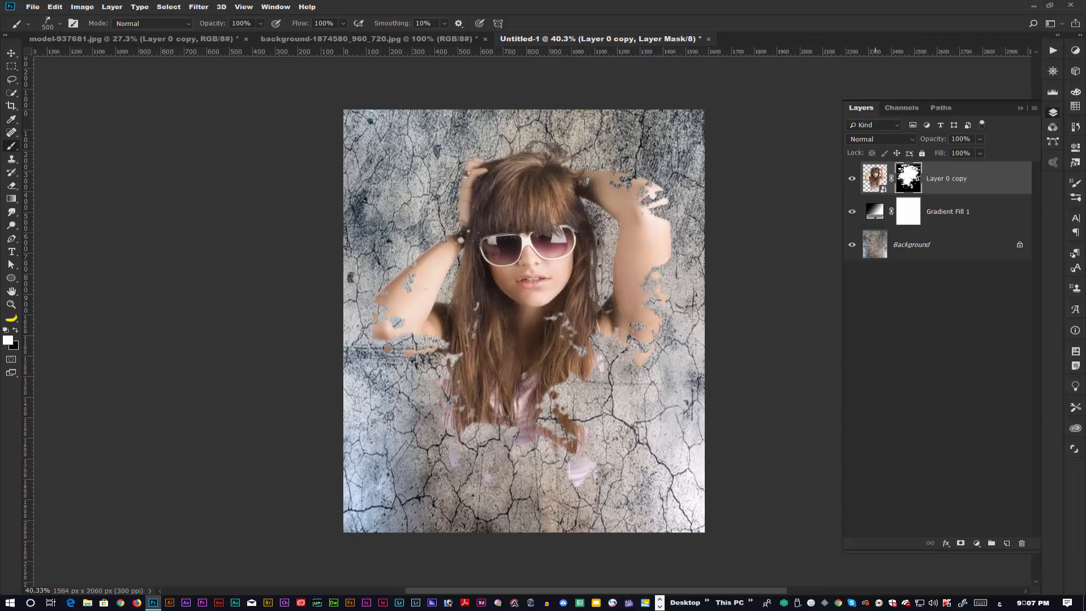
left_click(645, 302)
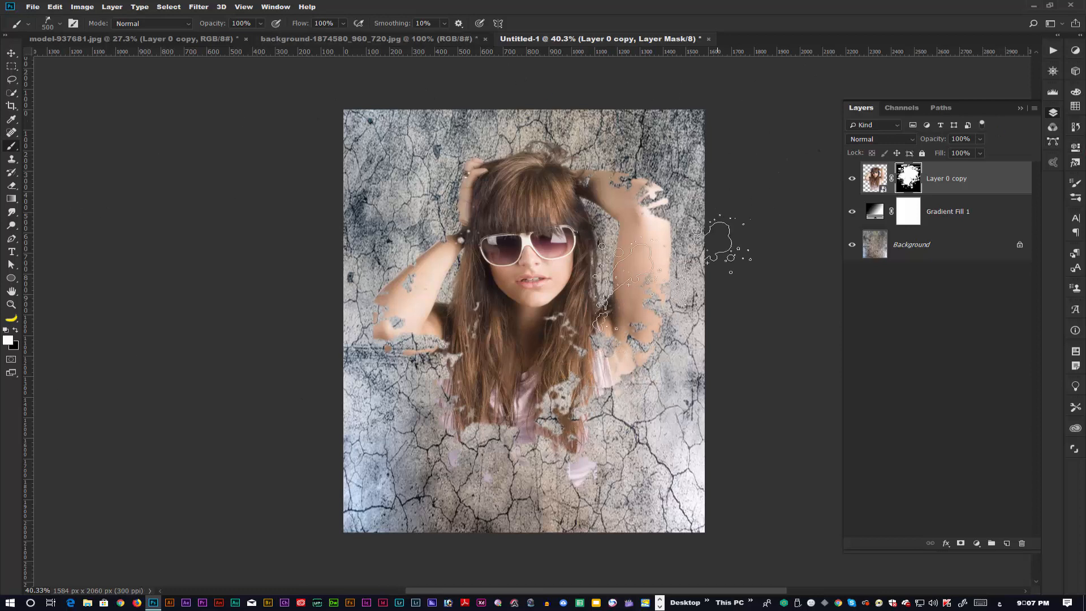
Convert the masked model layer to a smart object so the splatter mask is embedded in it
right_click(918, 185)
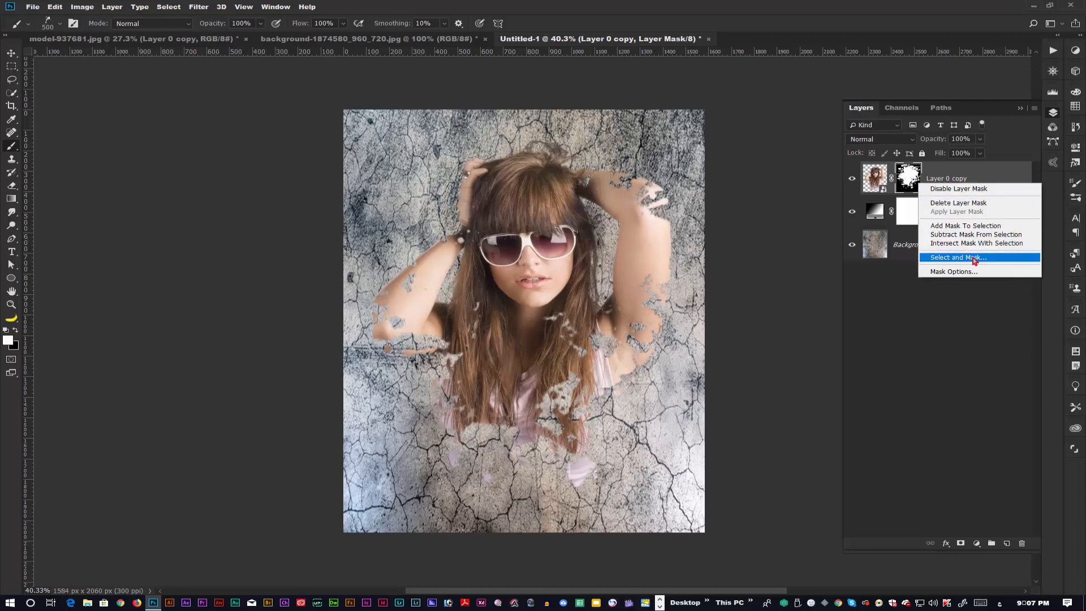
right_click(911, 170)
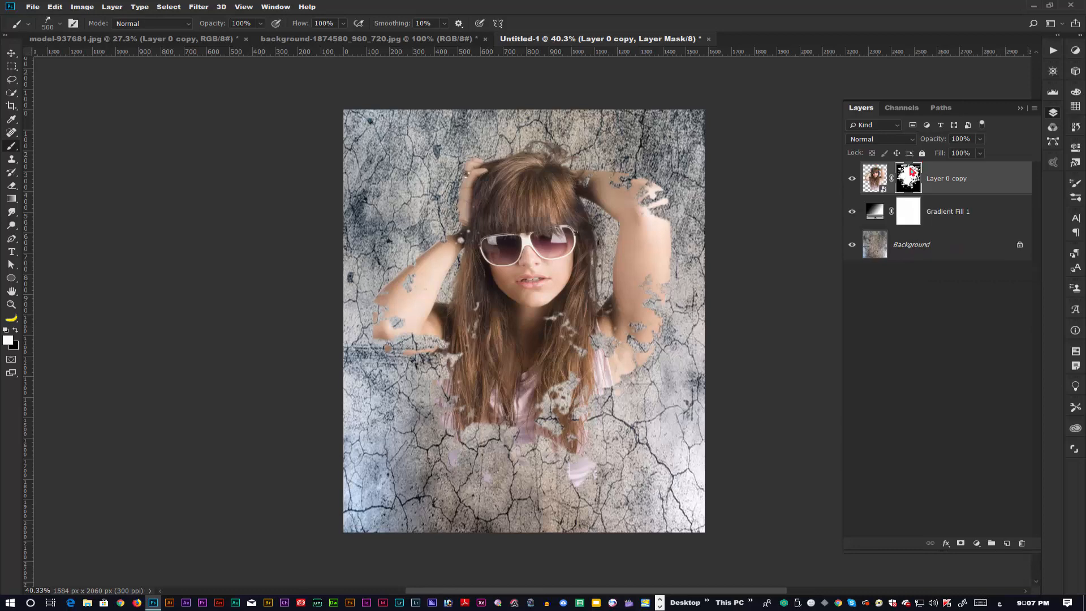
right_click(911, 169)
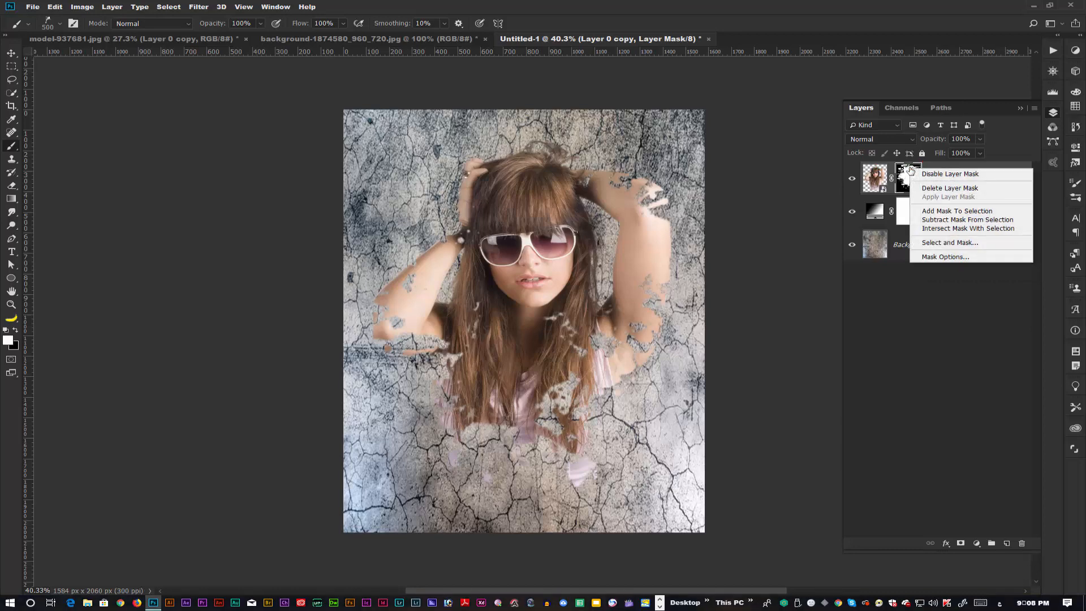
right_click(990, 167)
right_click(992, 167)
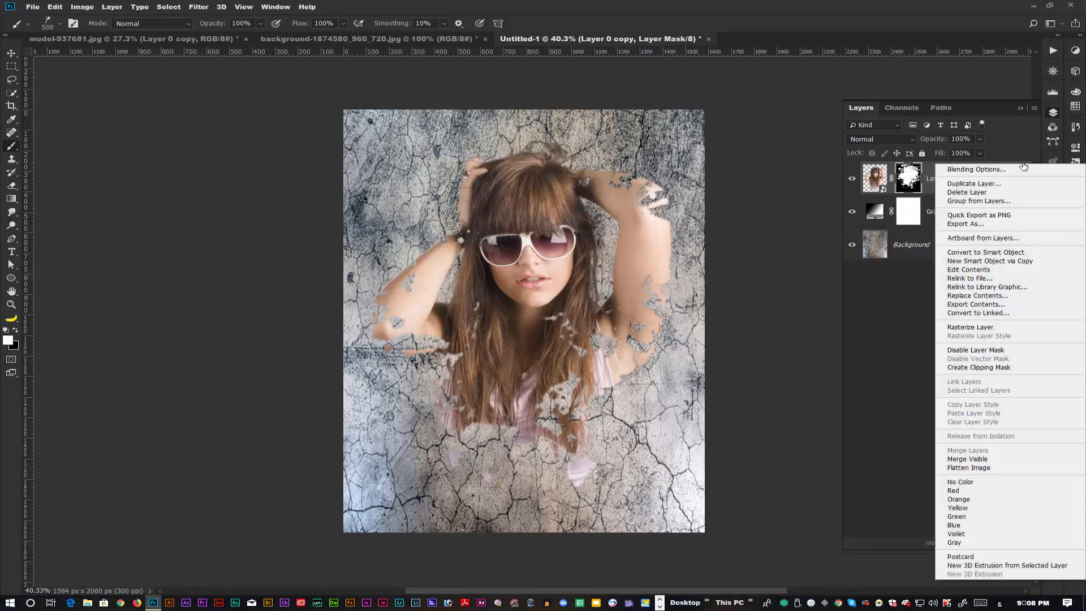
left_click(993, 253)
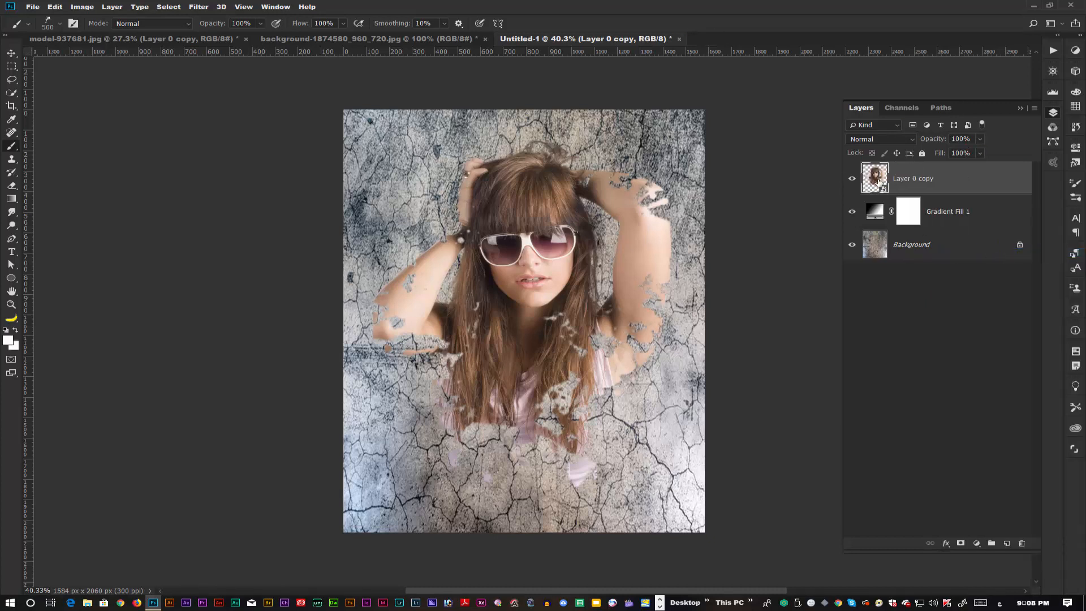
Scale the model smart object up to about 103.4% in both width and height
key("ctrl+t")
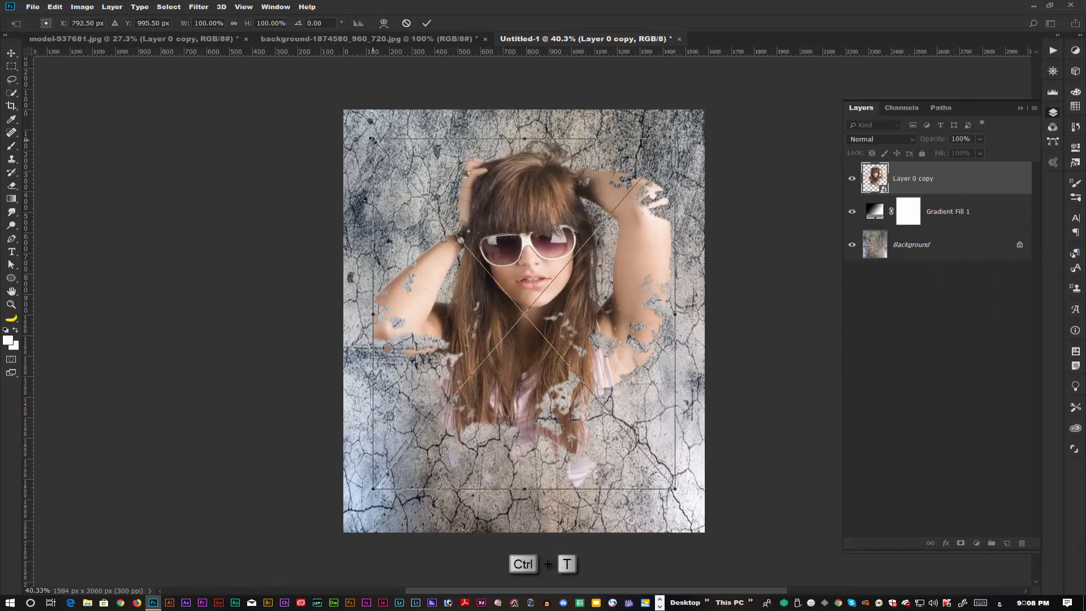
left_click_drag(371, 138, 368, 134)
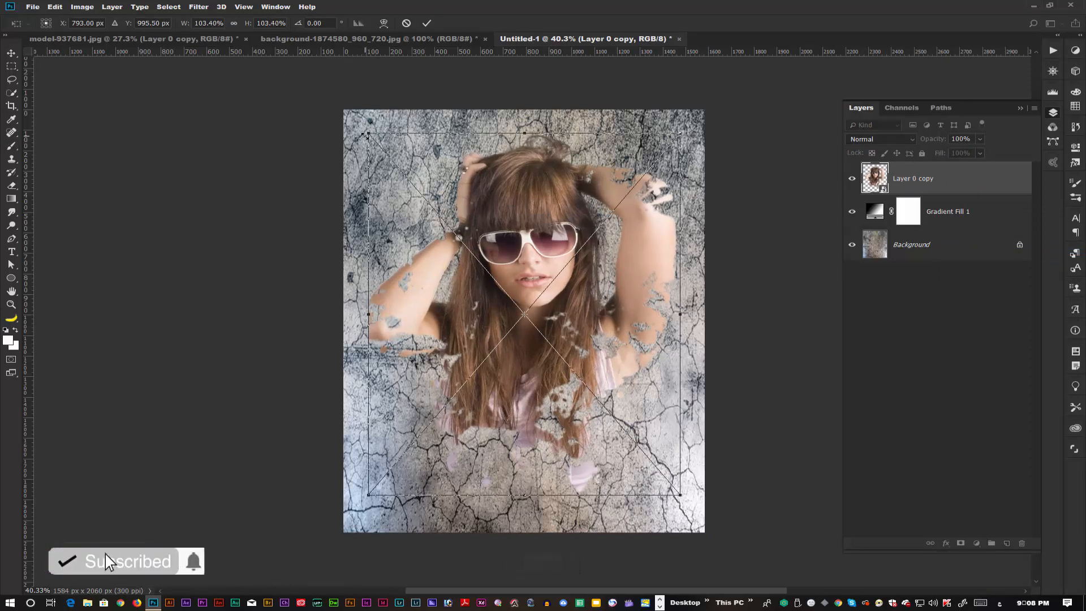
key("Return")
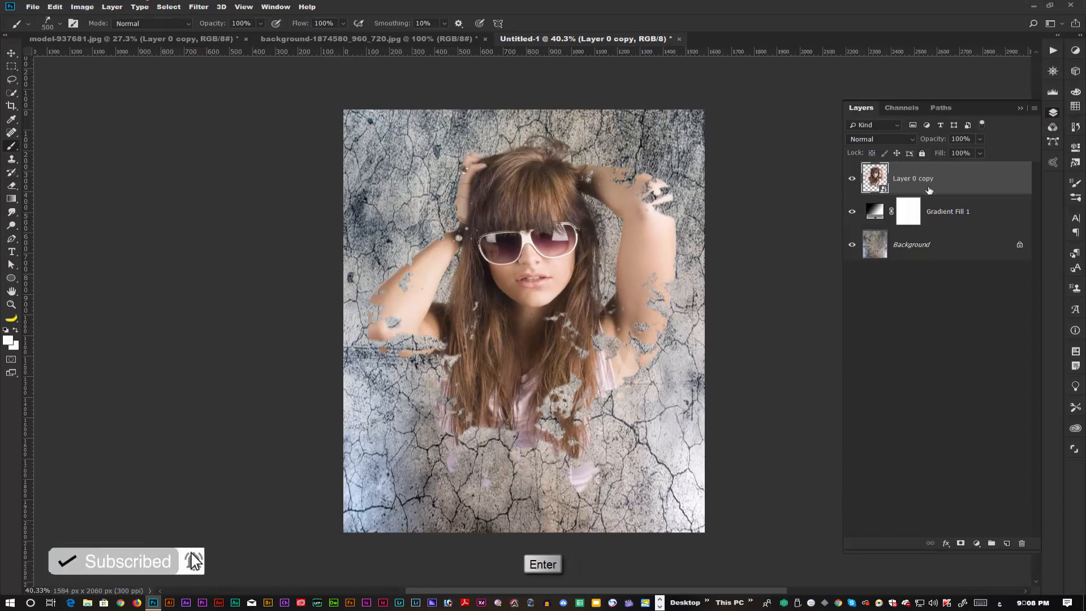
Adjust the model in the Camera Raw Filter: Exposure +0.35, Contrast +22, Highlights -13, Shadows -3, Blacks +15, Clarity -13, Dehaze +13
left_click(33, 6)
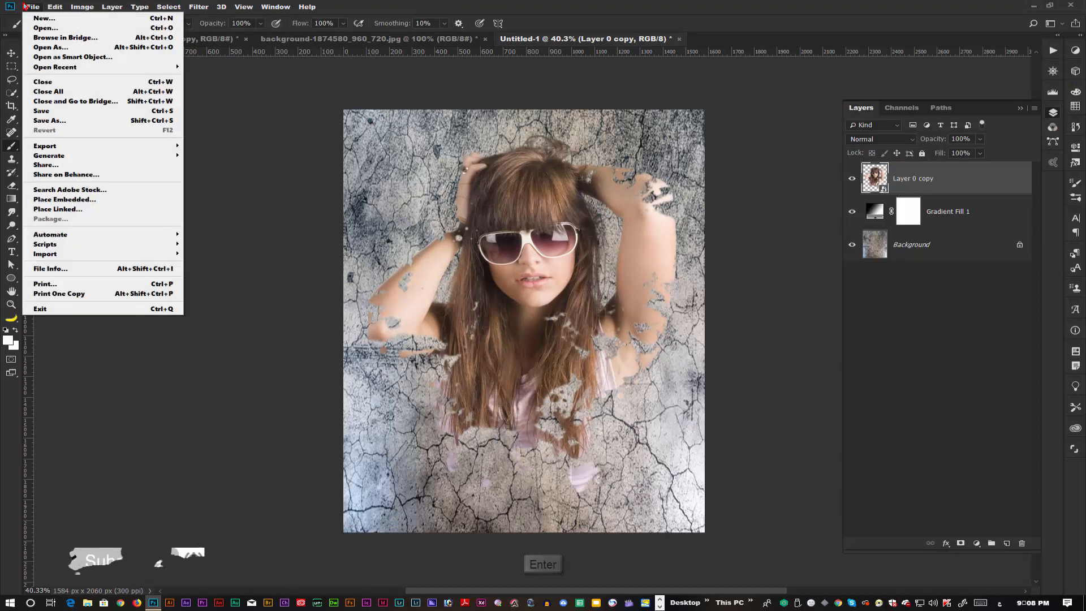
left_click(191, 5)
left_click(211, 69)
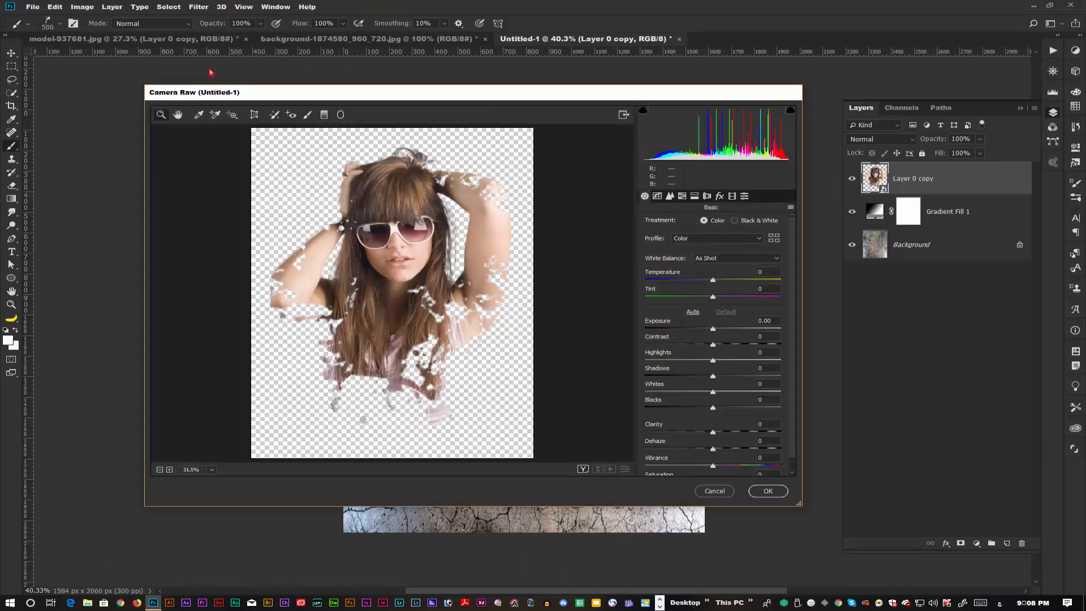
left_click_drag(713, 329, 725, 408)
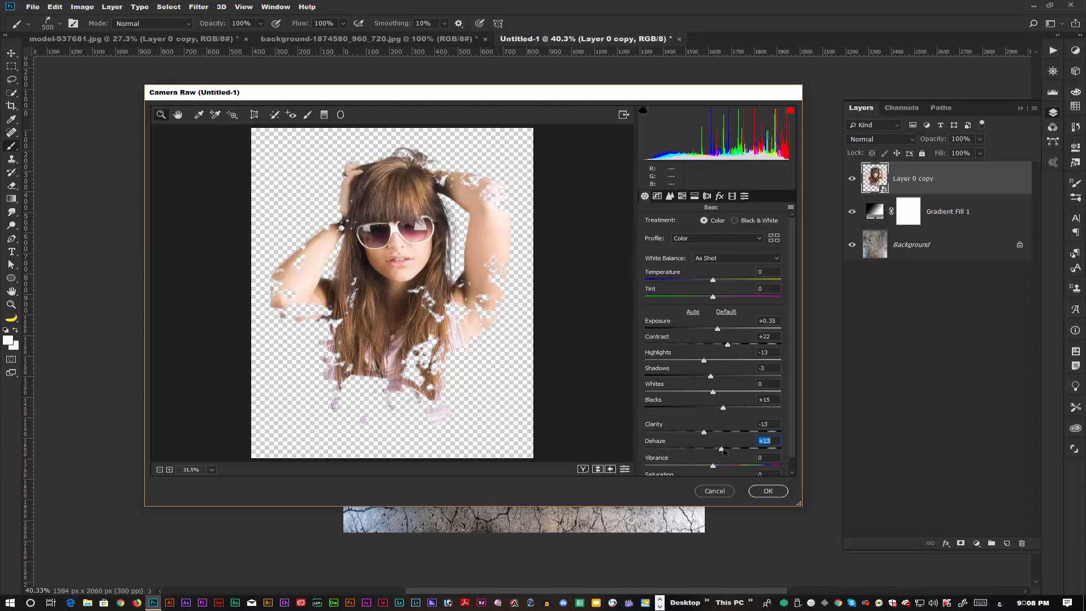
Shift the Camera Raw hues to Aquas +18, Blues -13 and Purples +13, apply the filter and collapse the layer's smart filter list
left_click(681, 196)
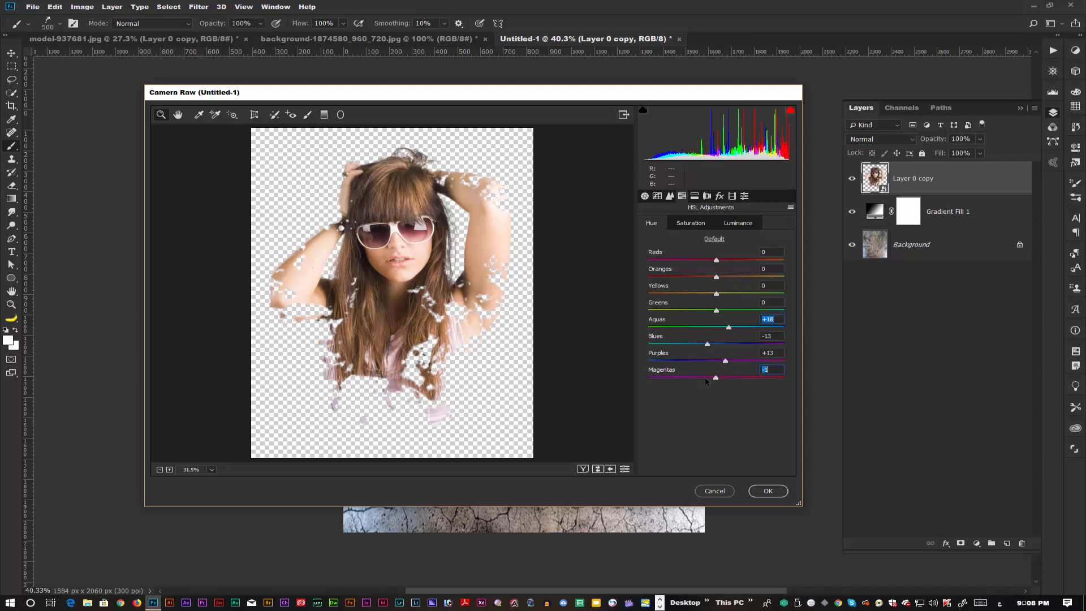
left_click(763, 491)
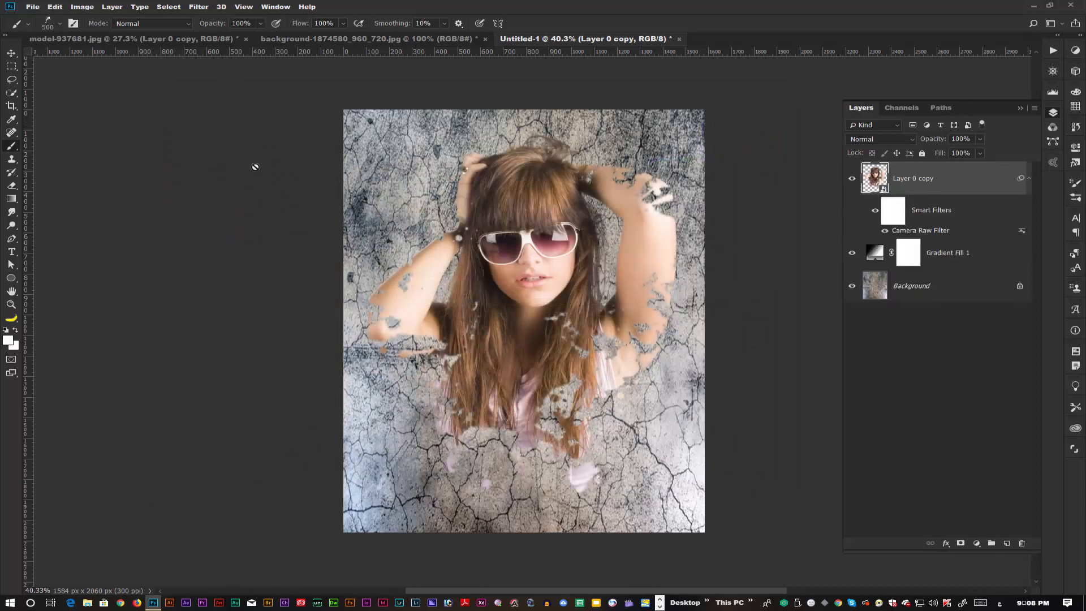
left_click(12, 54)
left_click(1029, 180)
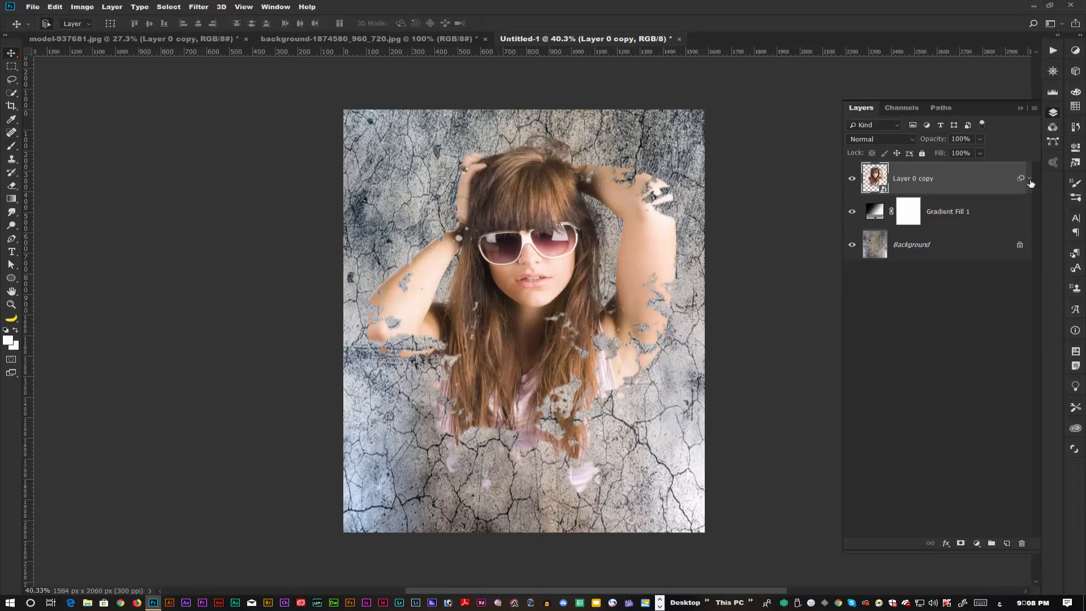
Place the red streak image S.R (53) as embedded from Downloads, New folder (3), 1500+ PNG FILE S.R. EDITING, coler
left_click(31, 6)
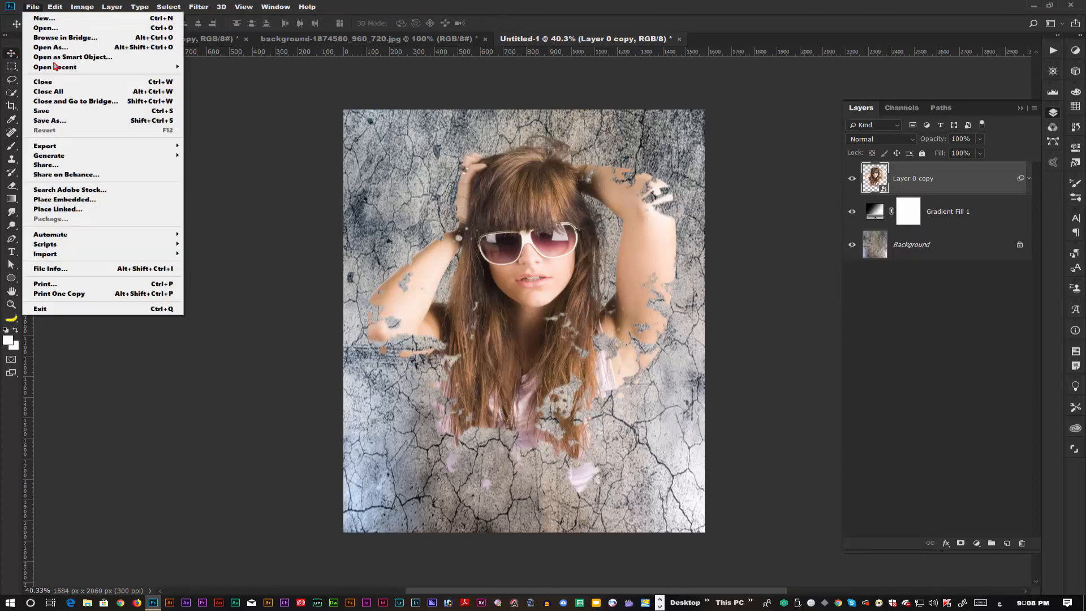
left_click(70, 200)
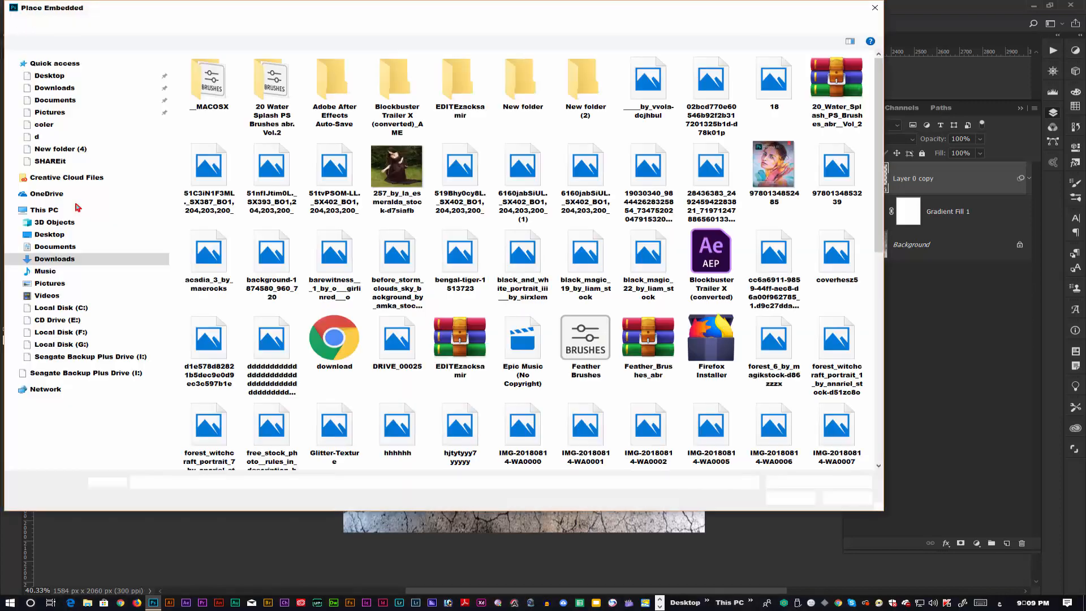
left_click(80, 89)
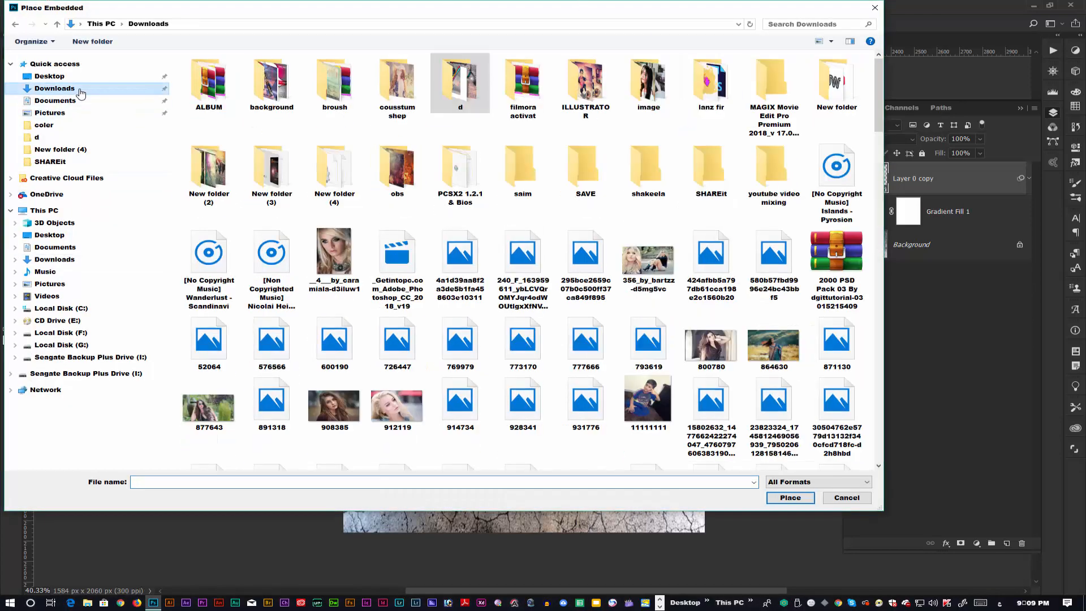
double_click(262, 175)
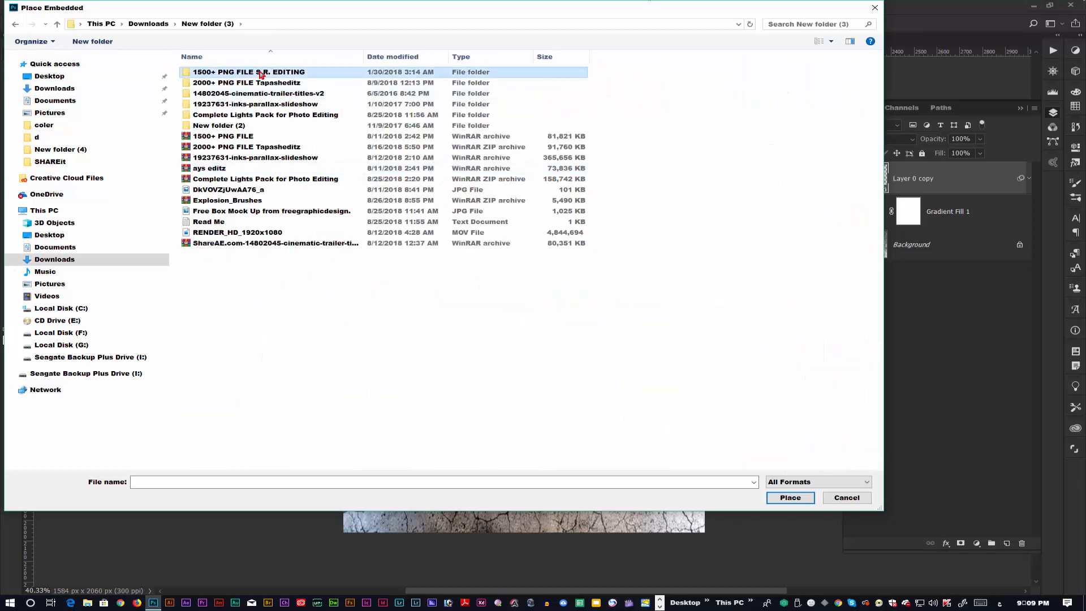
double_click(262, 74)
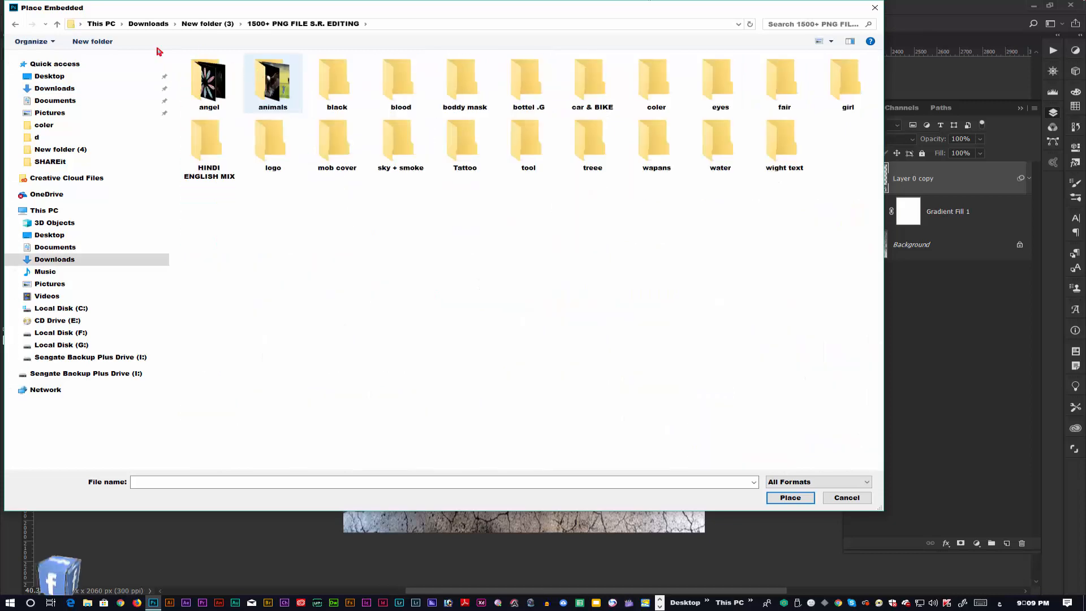
double_click(654, 85)
left_click(654, 102)
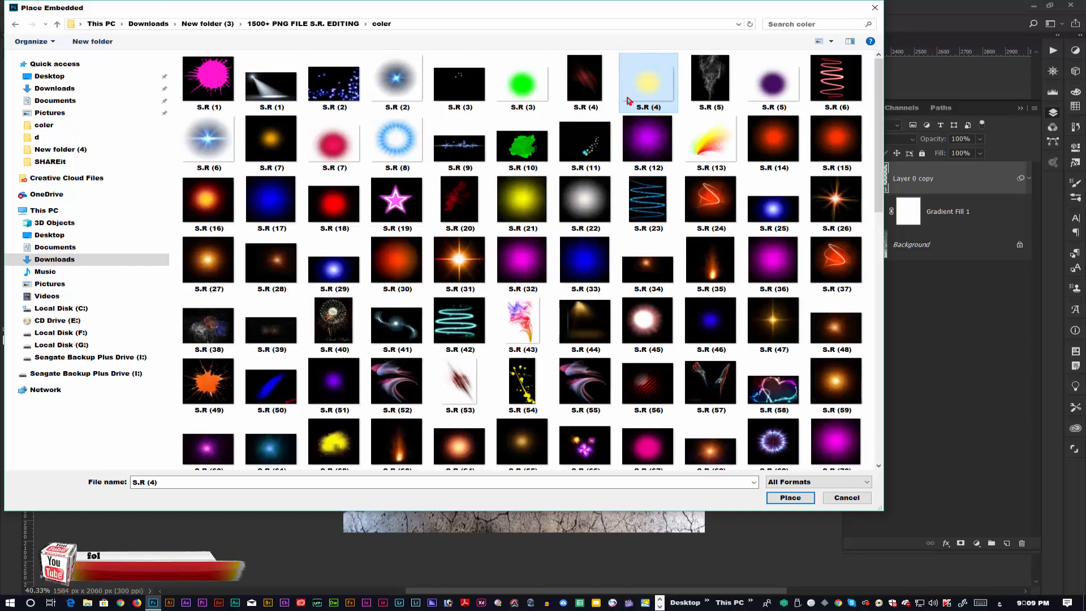
left_click(460, 379)
left_click(790, 498)
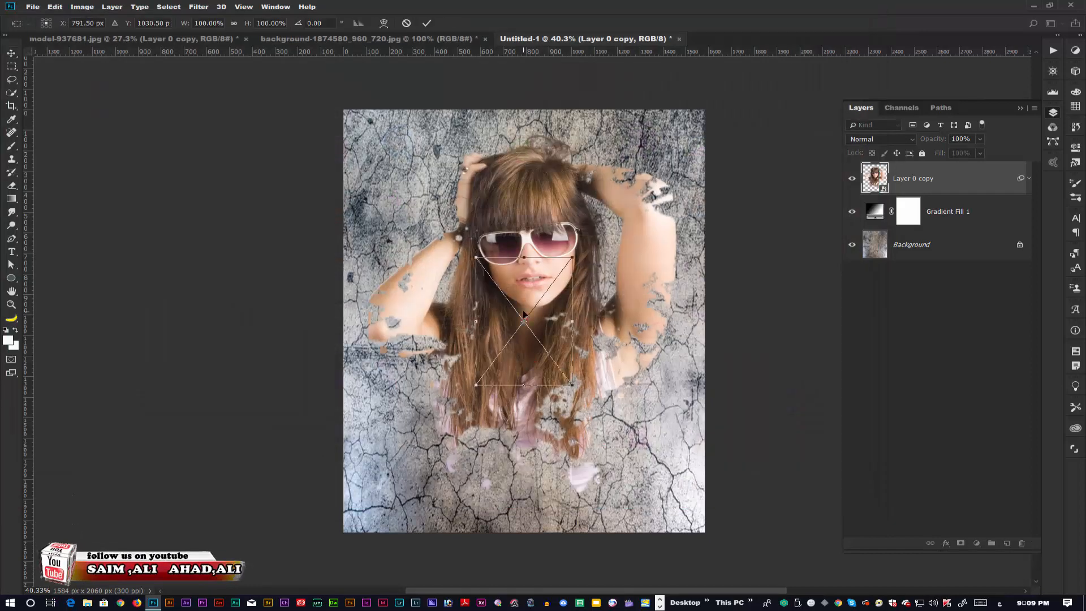
Rotate the S.R (53) streak about 63°, stretch it lengthwise and position it diagonally across the model's hair and raised hand
left_click_drag(681, 232, 708, 352)
left_click_drag(549, 336, 509, 218)
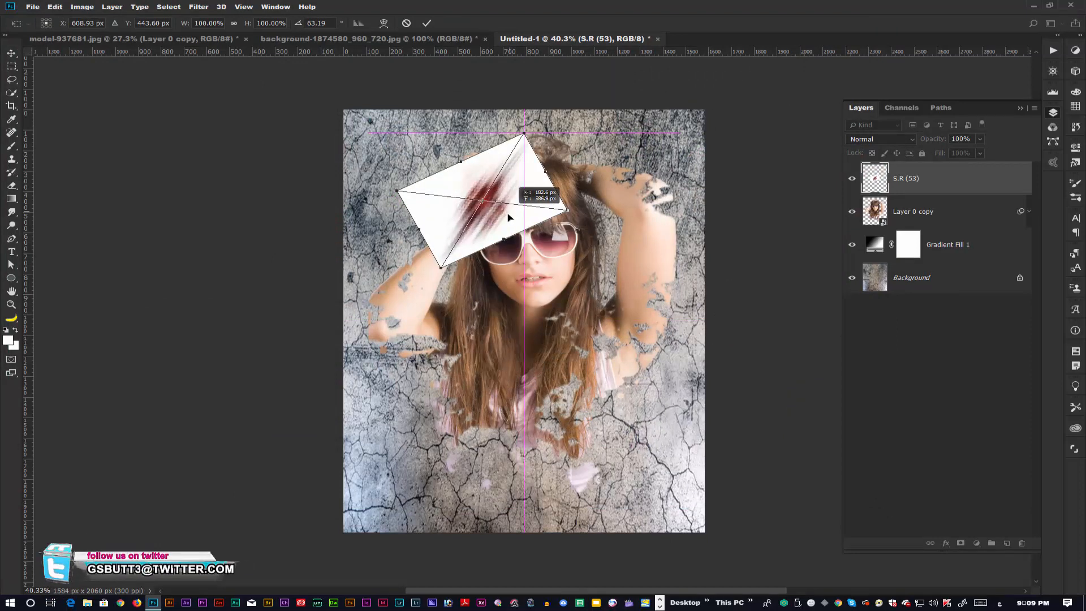
left_click_drag(432, 258, 336, 330)
left_click_drag(447, 252, 494, 223)
key("Return")
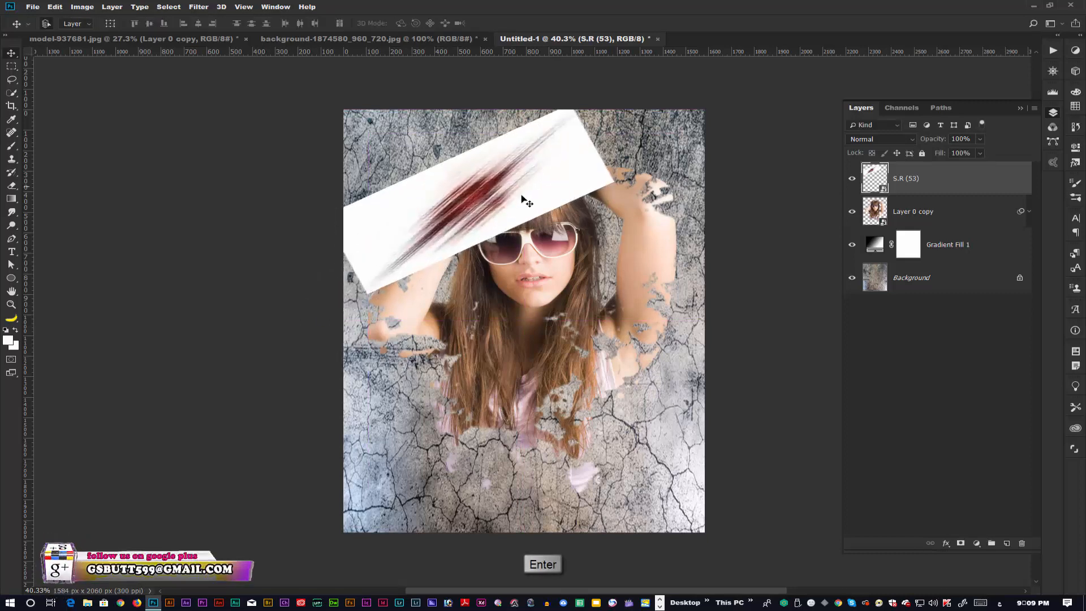
Blend the streak in Multiply mode and duplicate it onto the model's opposite shoulder, shifting the original outward over the raised hand
left_click(905, 141)
left_click(888, 187)
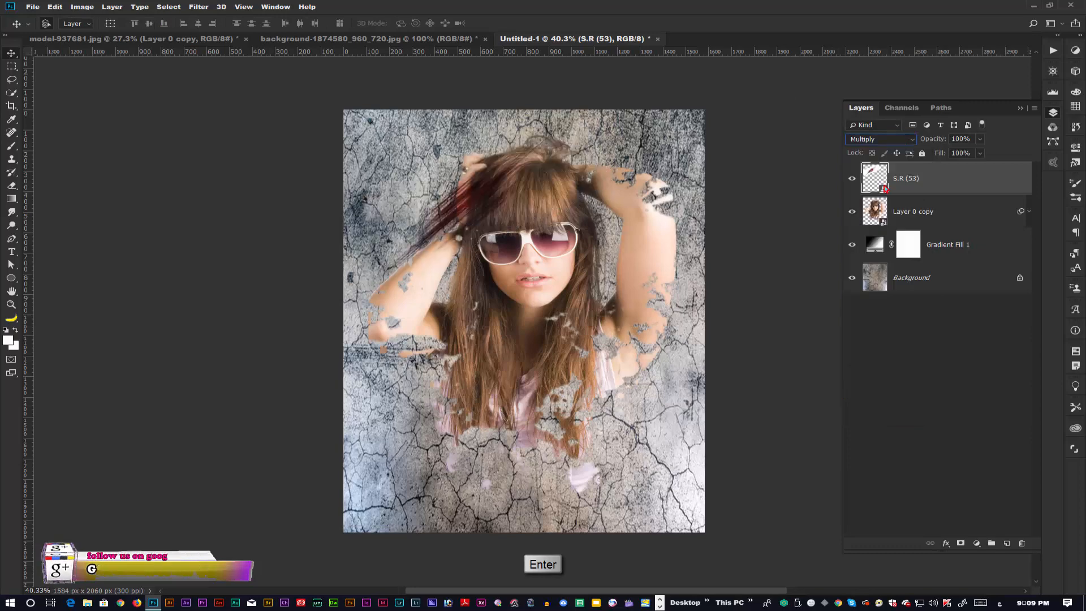
left_click_drag(487, 192, 614, 352)
mouse_move(476, 191)
left_mouse_down()
mouse_move(459, 171)
mouse_move(452, 191)
mouse_move(470, 210)
mouse_move(453, 184)
left_mouse_up()
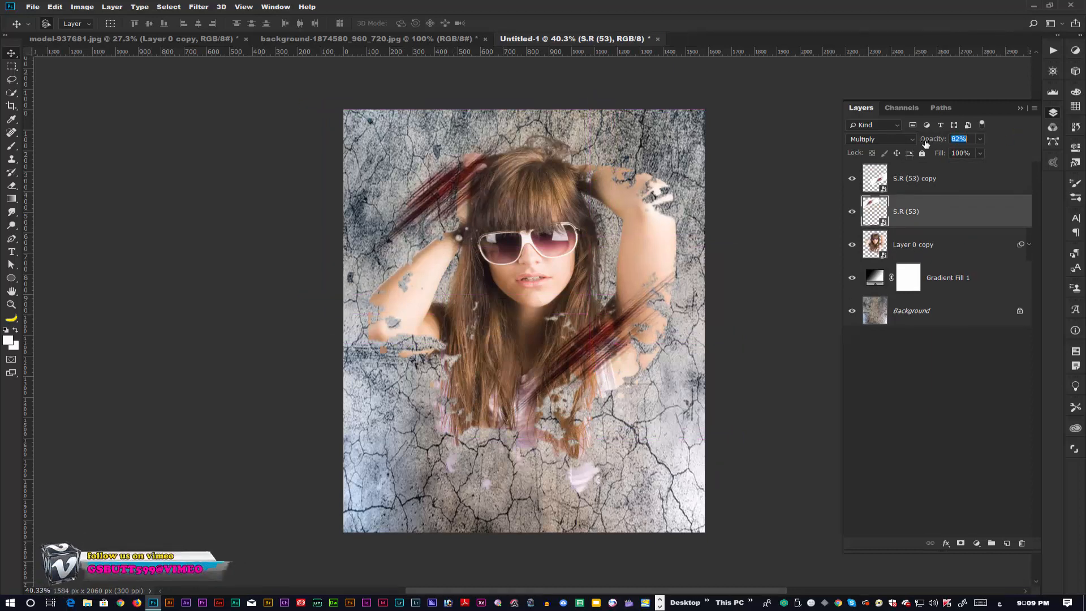
Lower the opacity of the S.R (53) streak to 75% and of its copy to 67%
left_click_drag(925, 144, 920, 146)
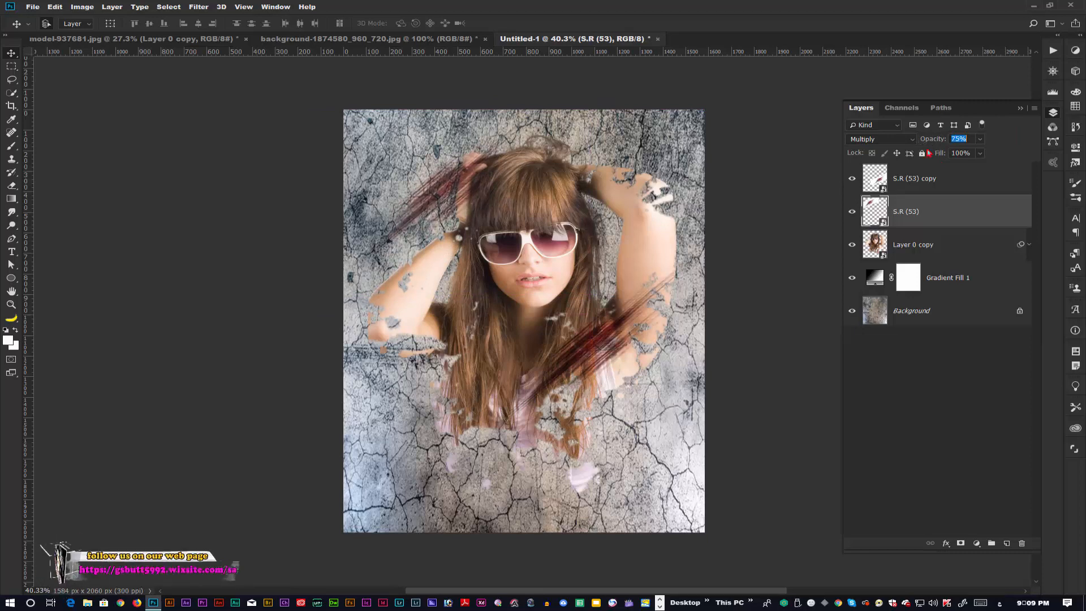
left_click(917, 186)
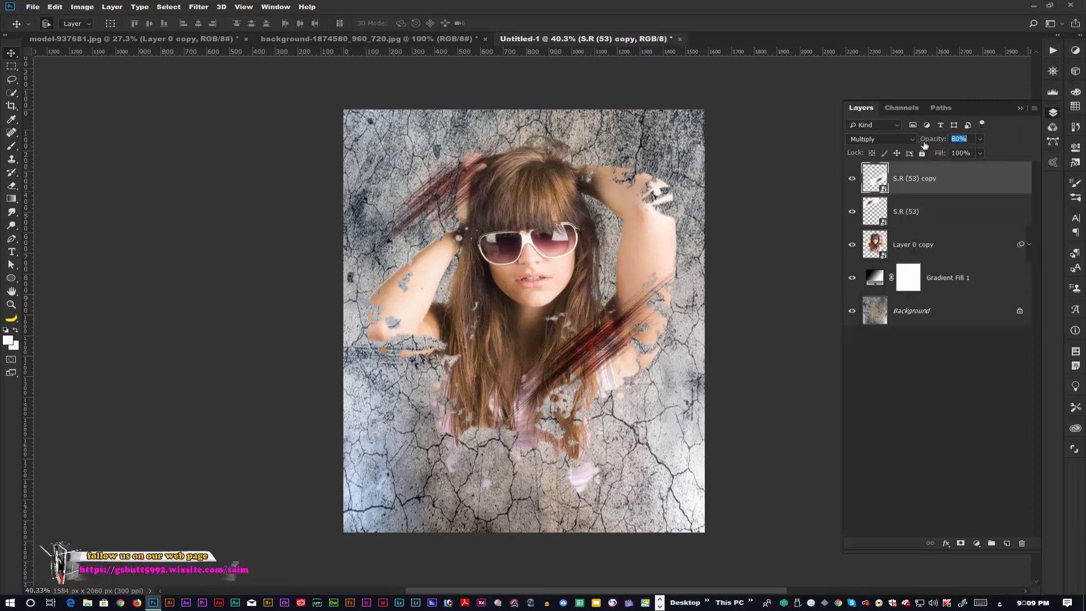
left_click_drag(925, 145, 918, 145)
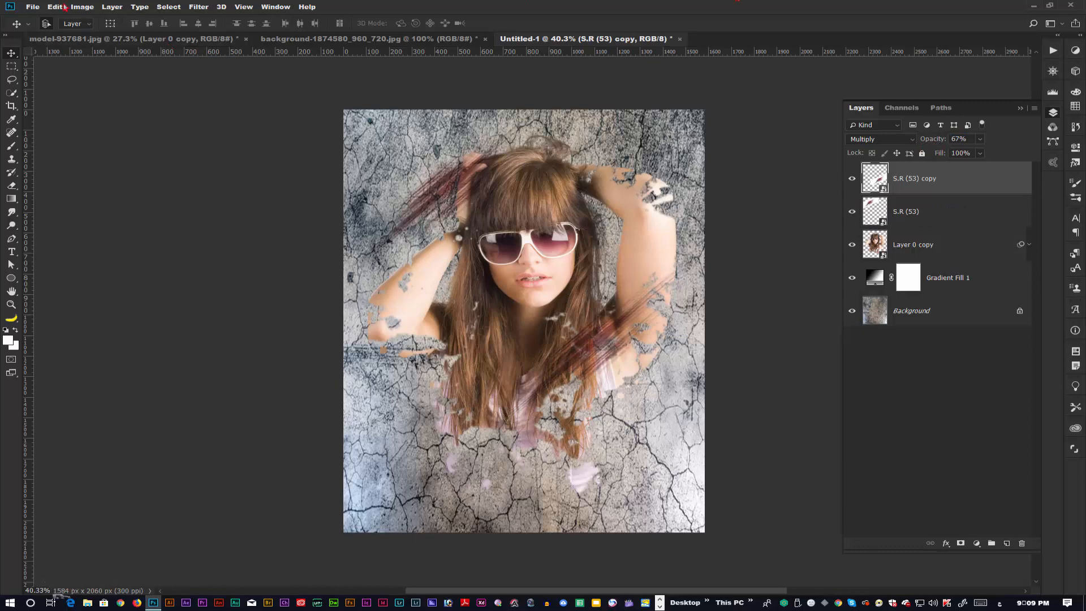
Place the orange glow image S.R (16) from the coler folder as an embedded layer
left_click(29, 8)
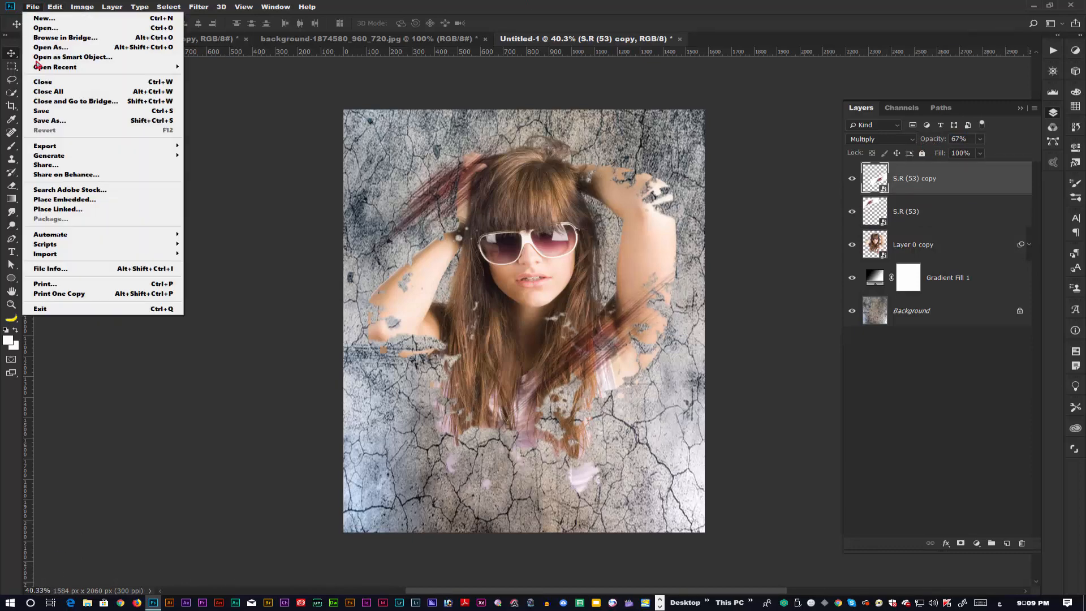
left_click(64, 201)
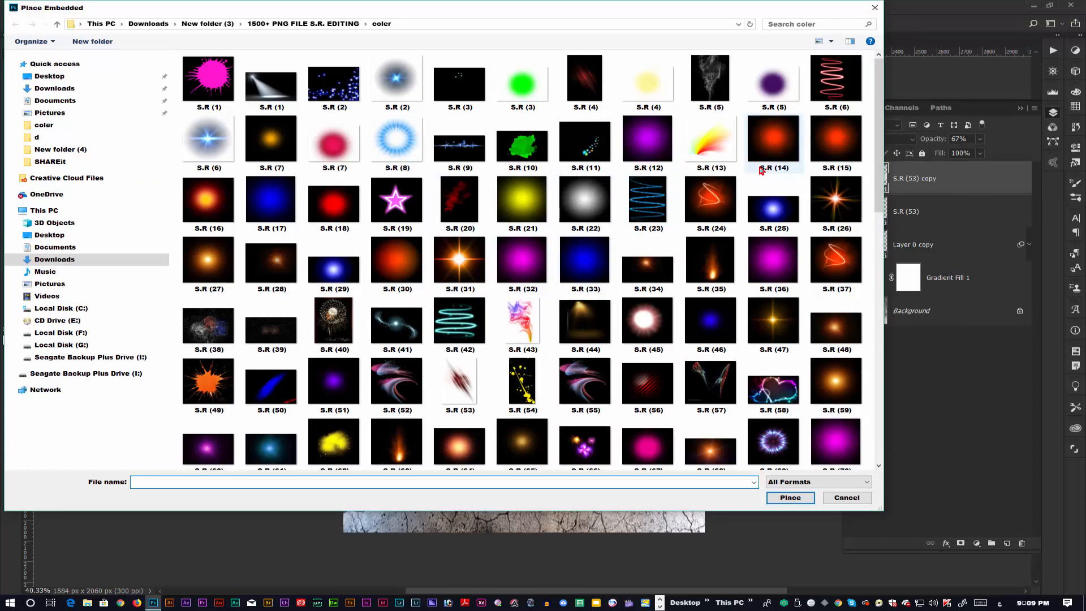
left_click(208, 201)
left_click(800, 498)
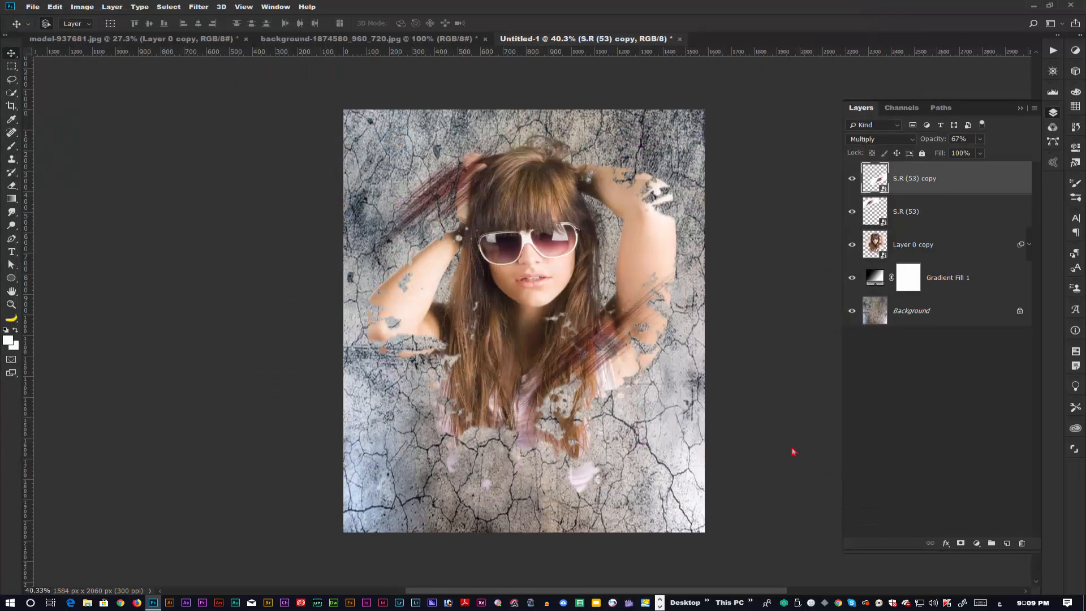
Squash the S.R (16) glow into a thin strip, rotate it to about 142.4° and lay it diagonally over the shoulder streak
left_click_drag(523, 162, 520, 349)
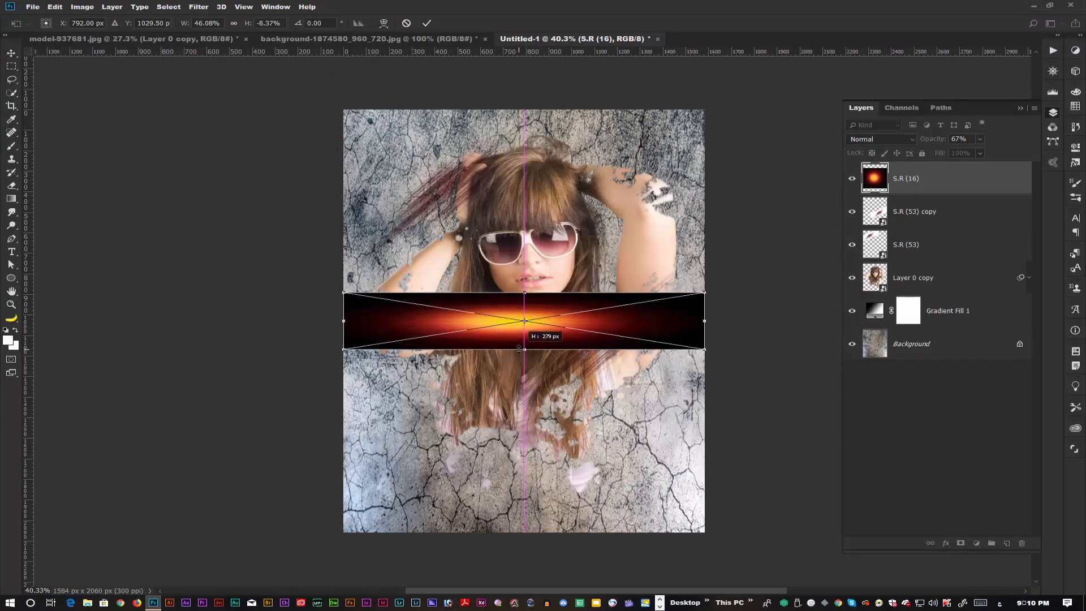
left_click_drag(729, 317, 697, 209)
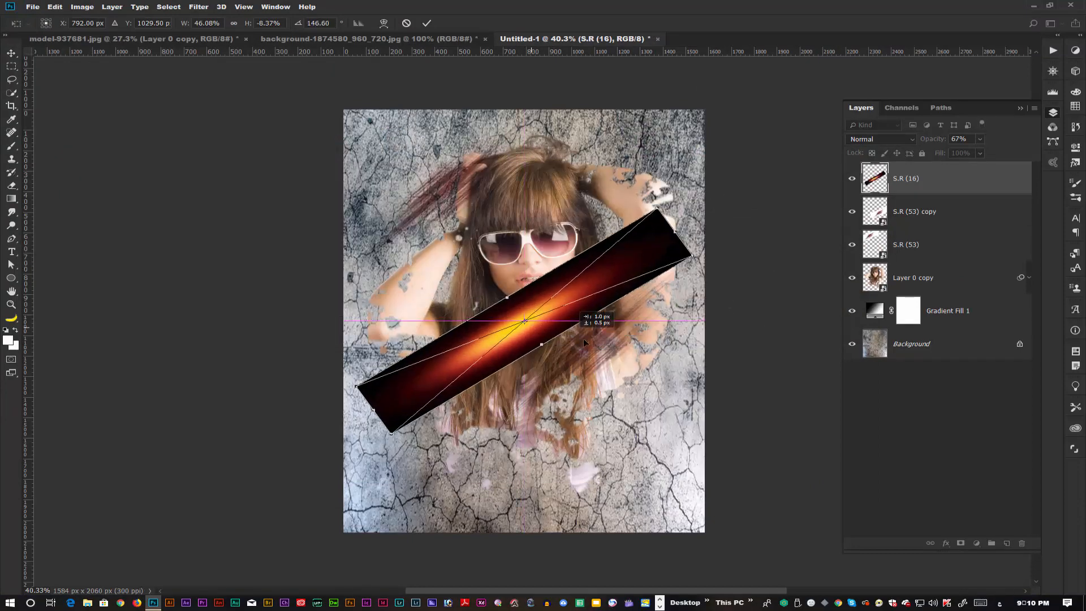
left_click_drag(535, 326, 601, 356)
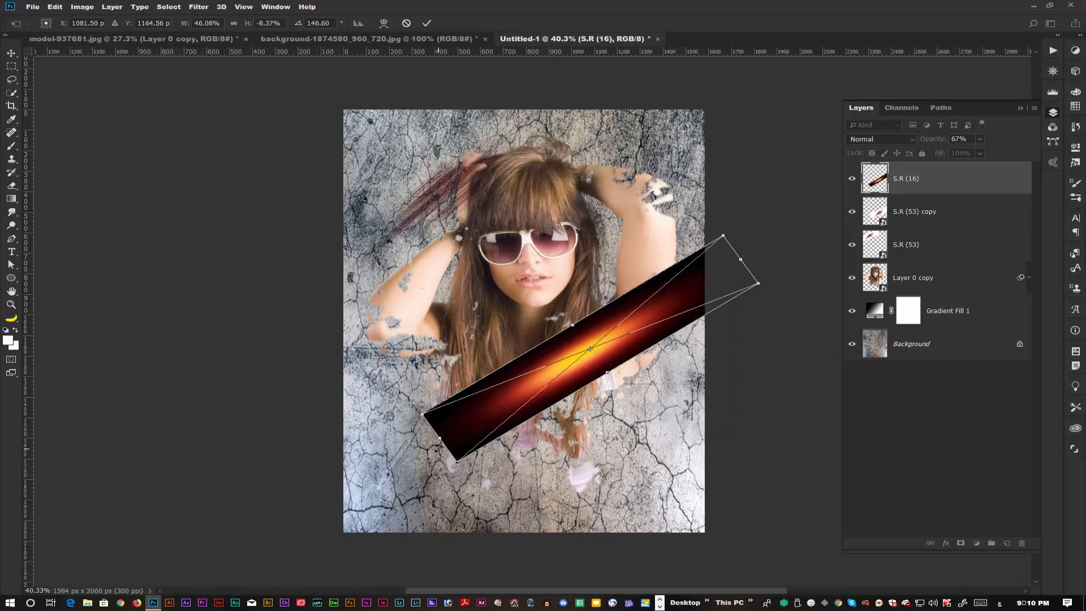
left_click_drag(438, 447, 485, 436)
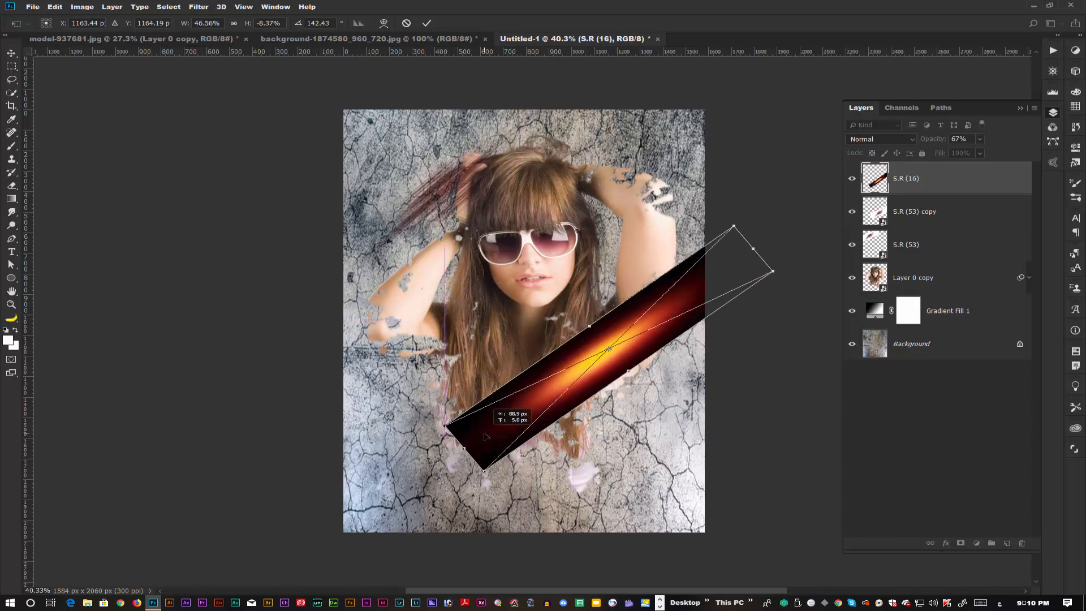
Blend the glow strip in Screen mode at 59% opacity and duplicate it over the red streak at the raised hand
left_click(892, 140)
left_click(863, 233)
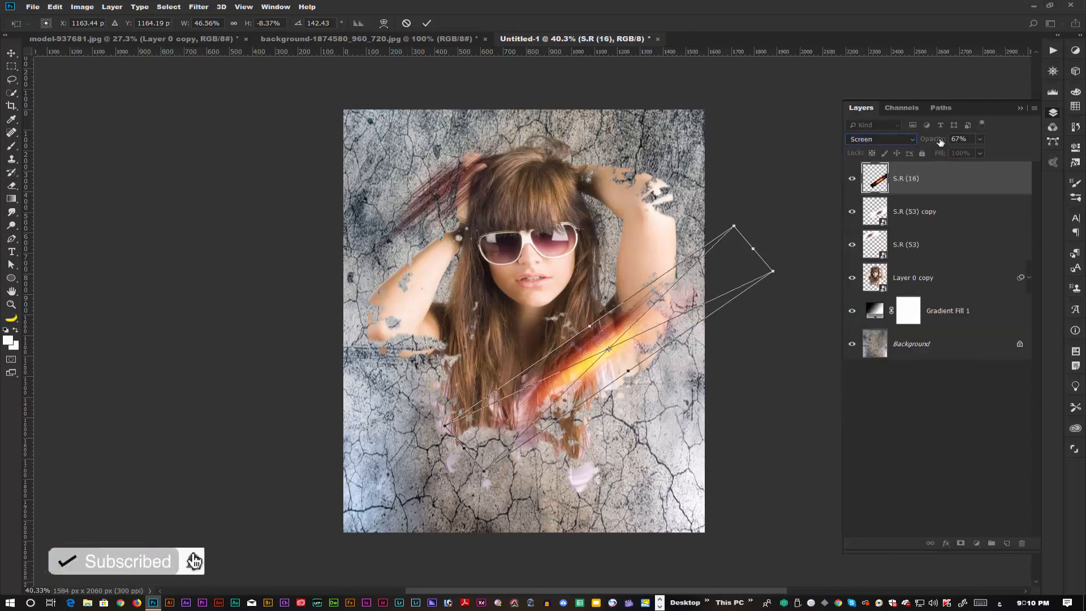
left_click_drag(939, 141, 931, 143)
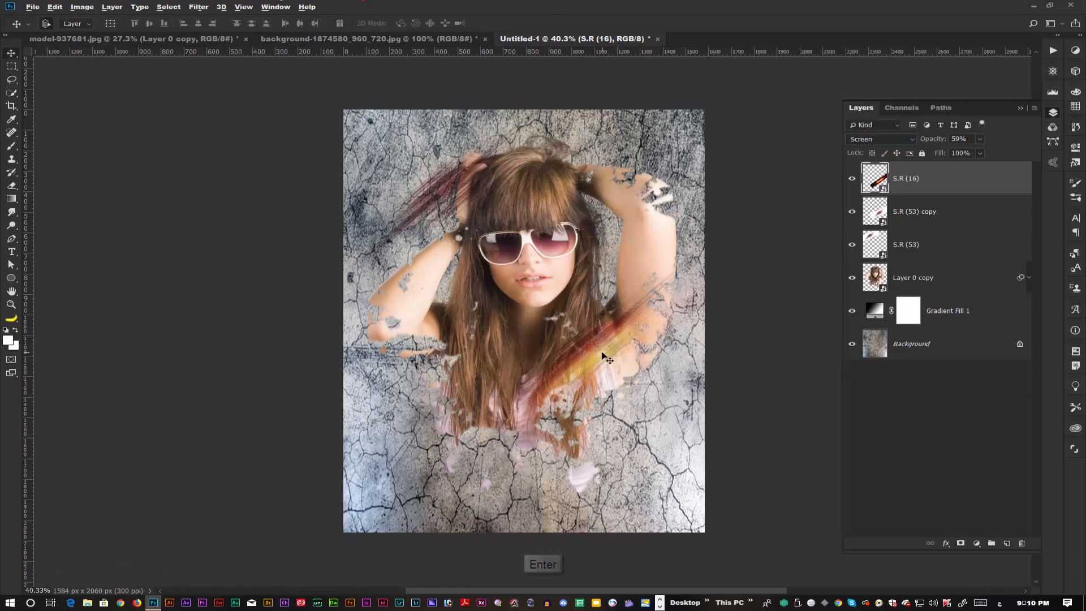
left_click_drag(606, 357, 439, 198)
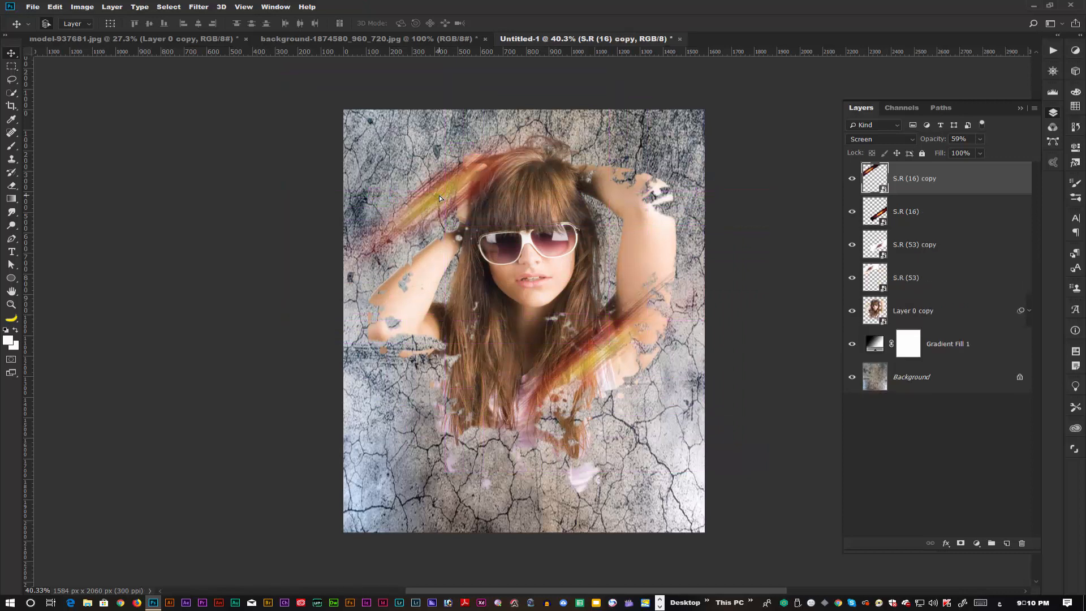
Place the blue swirl image S.R (76) from the coler folder as an embedded layer
left_click(32, 6)
left_click(79, 200)
scroll(654, 310, "down", 5)
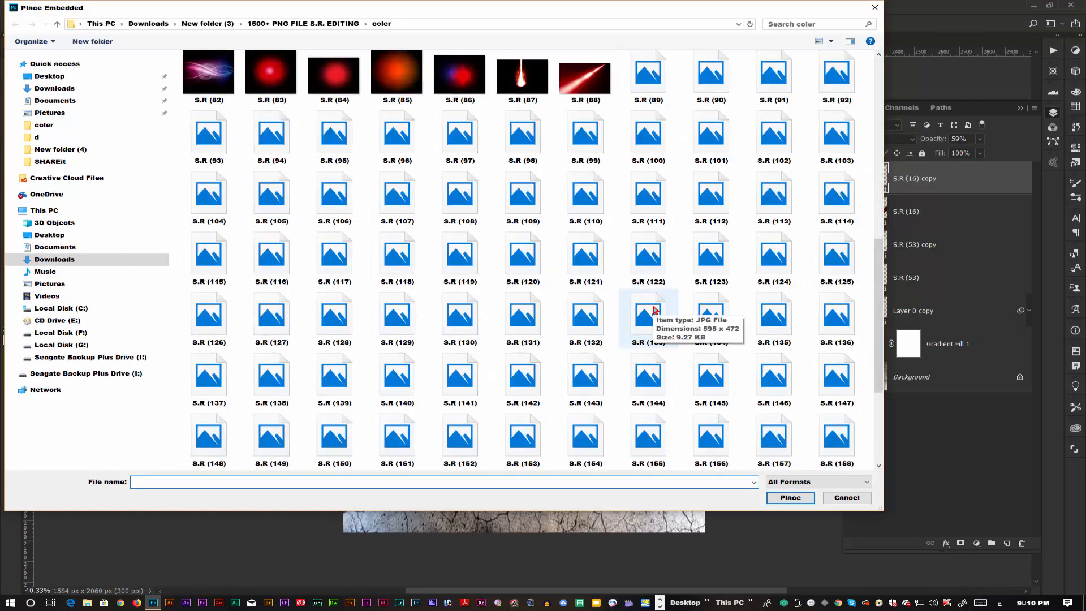
scroll(654, 310, "up", 3)
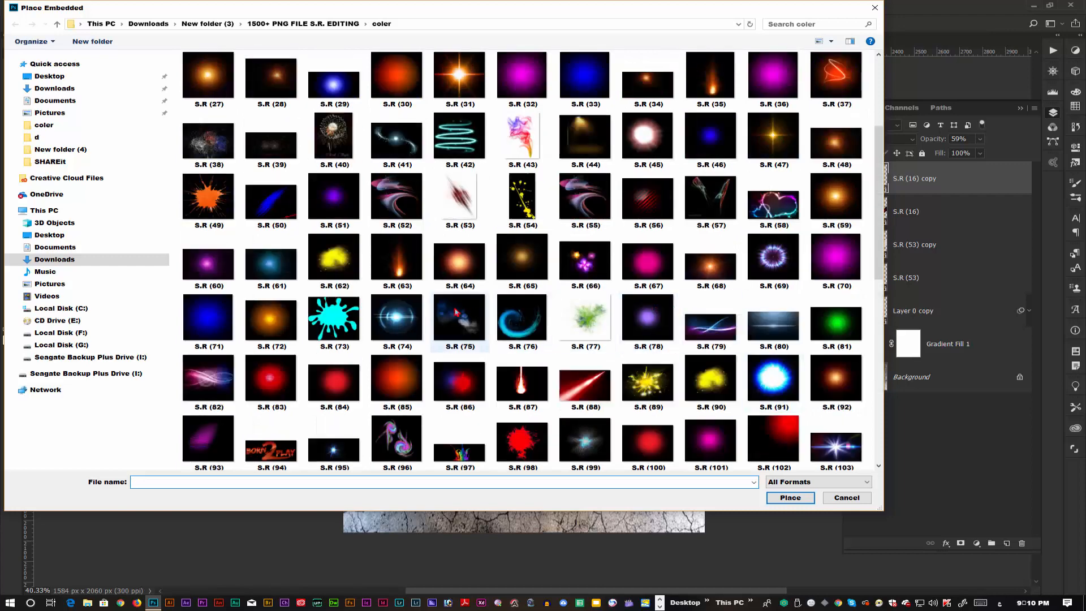
left_click(524, 334)
left_click(806, 500)
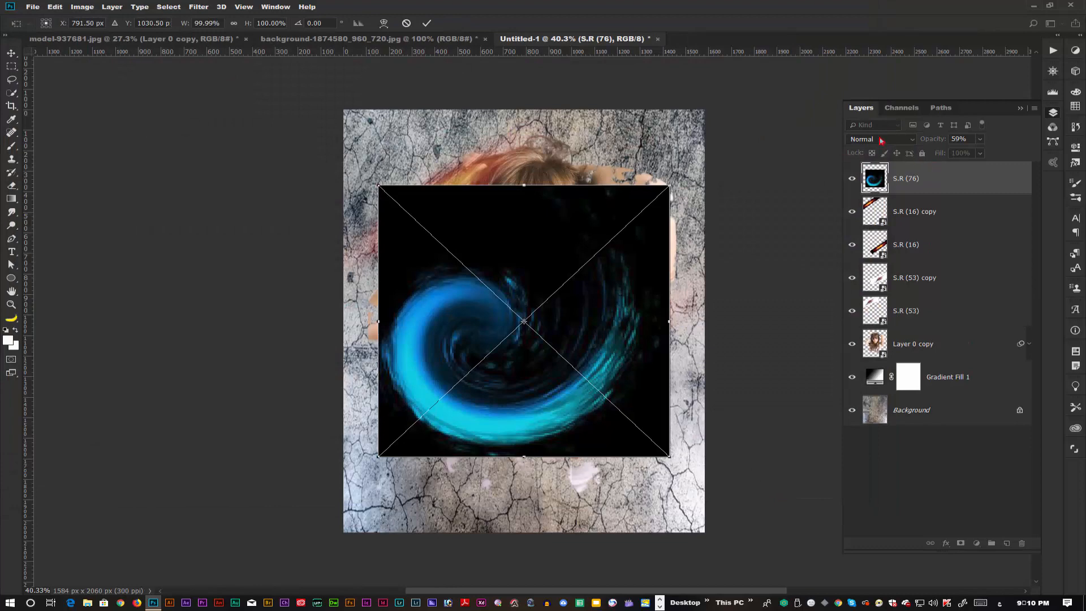
Blend the S.R (76) swirl in Screen mode, shift it up around the model's shoulders and stack it directly beneath Layer 0 copy
left_click(881, 140)
left_click(871, 240)
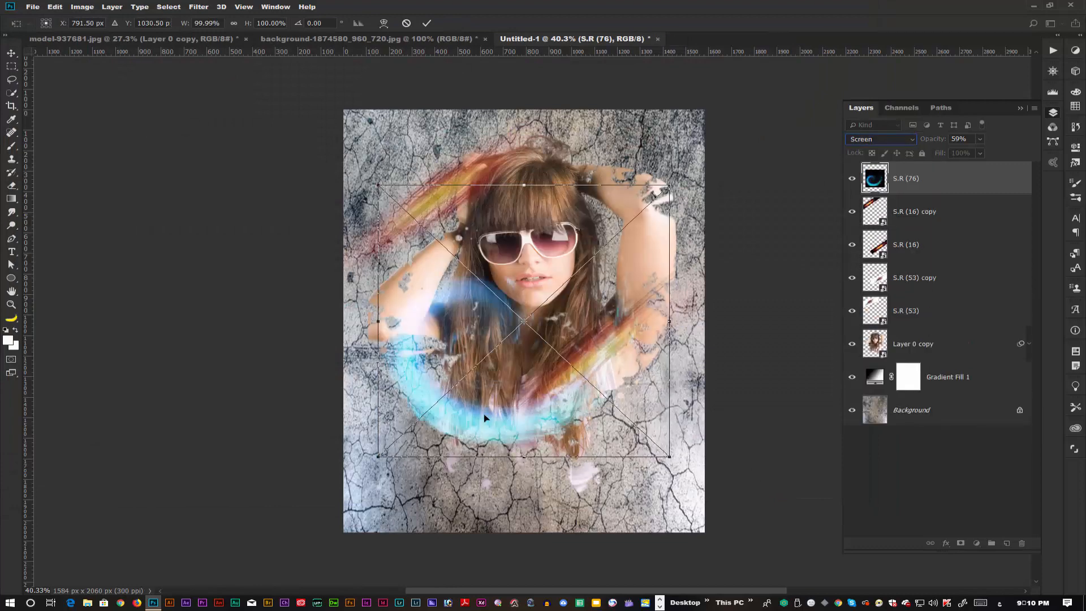
left_click_drag(475, 422, 489, 367)
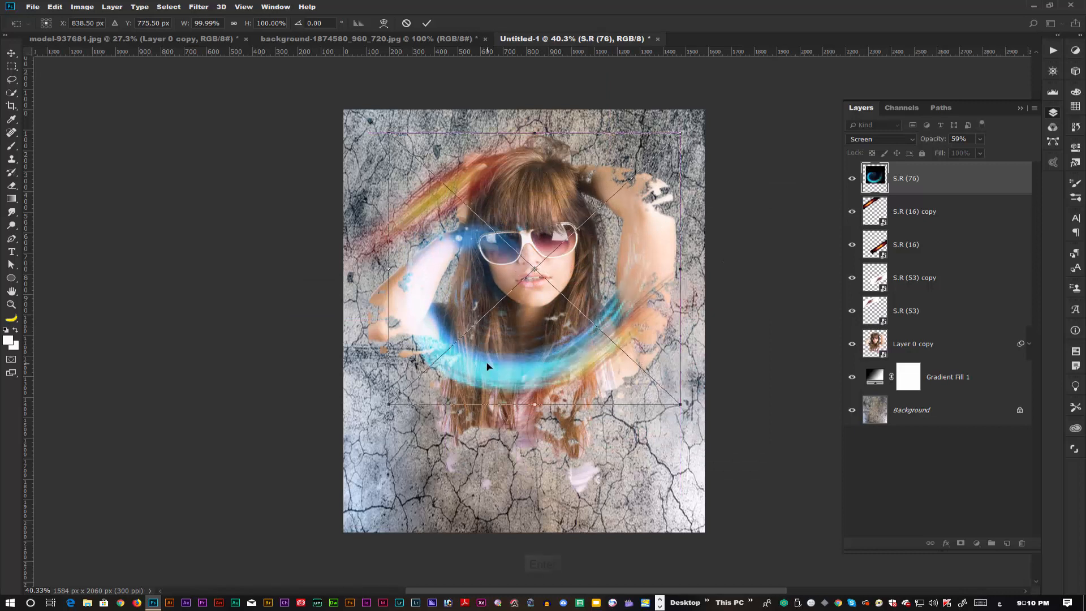
key("Return")
left_click_drag(943, 186, 964, 361)
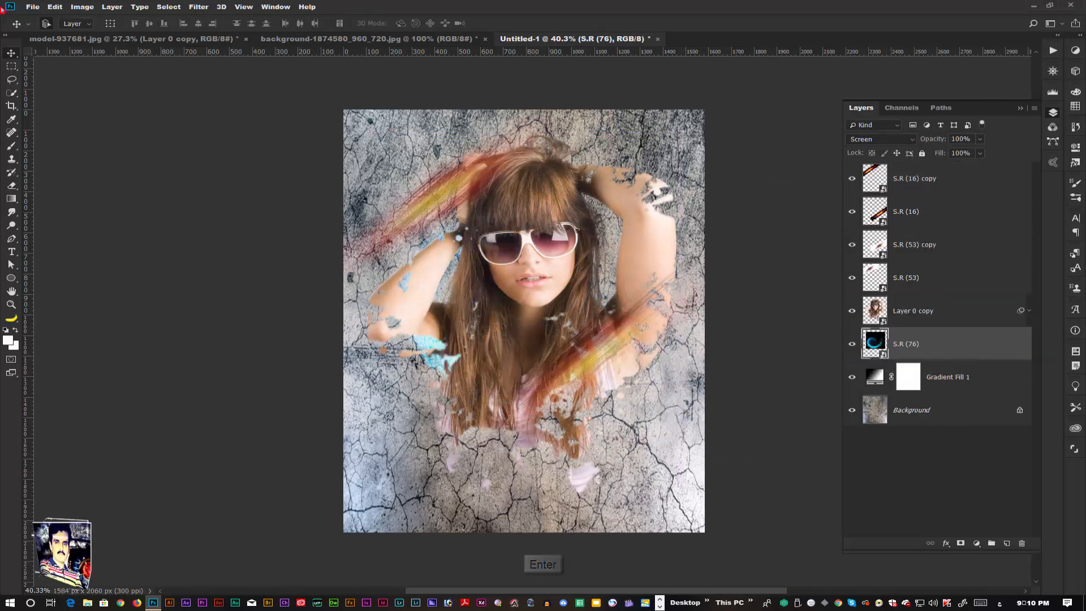
Place the blue energy-hand image S.R (165) from the coler folder as an embedded layer above S.R (16) copy
left_click(977, 182)
left_click(52, 7)
mouse_move(33, 7)
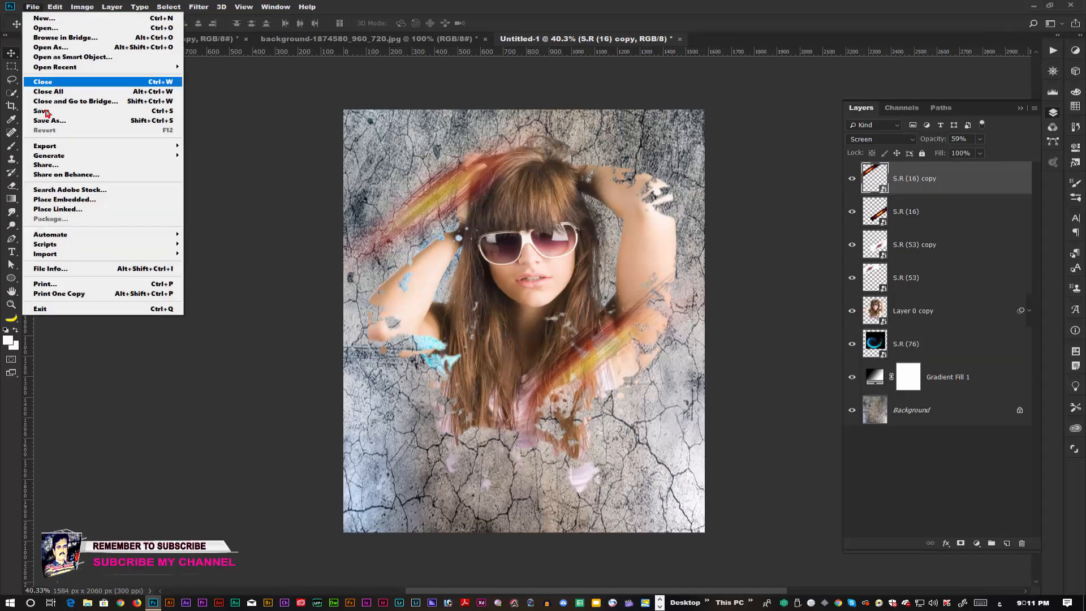
left_click(57, 200)
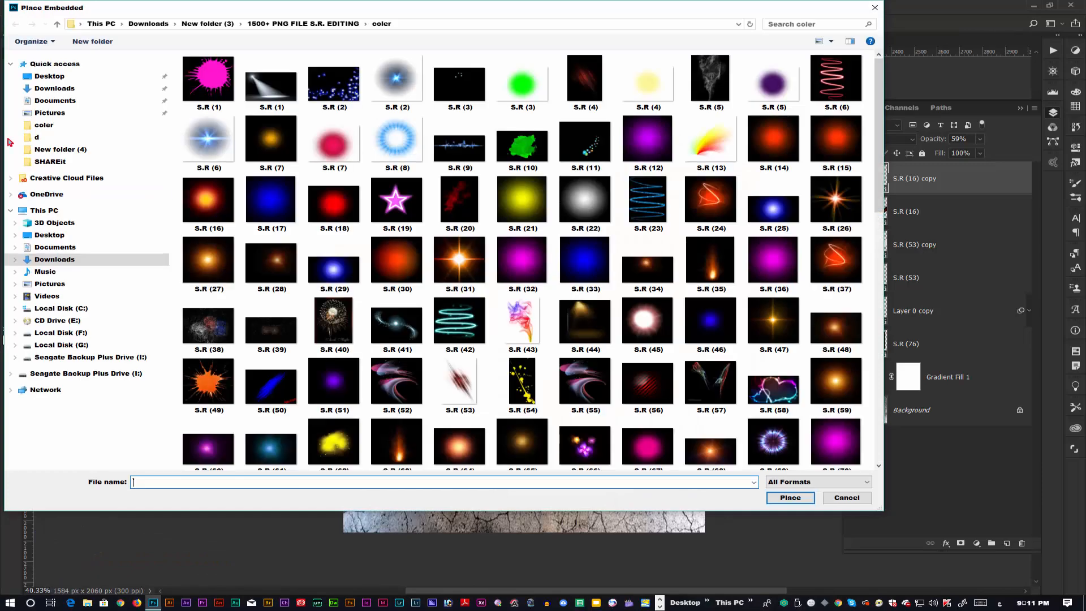
scroll(637, 260, "down", 10)
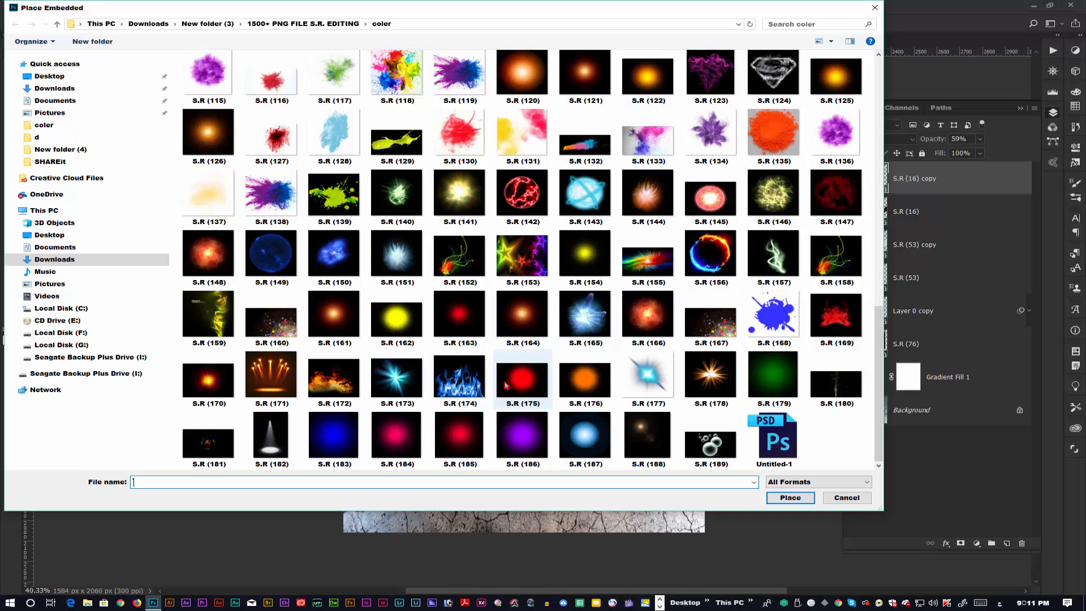
left_click(586, 314)
left_click(790, 498)
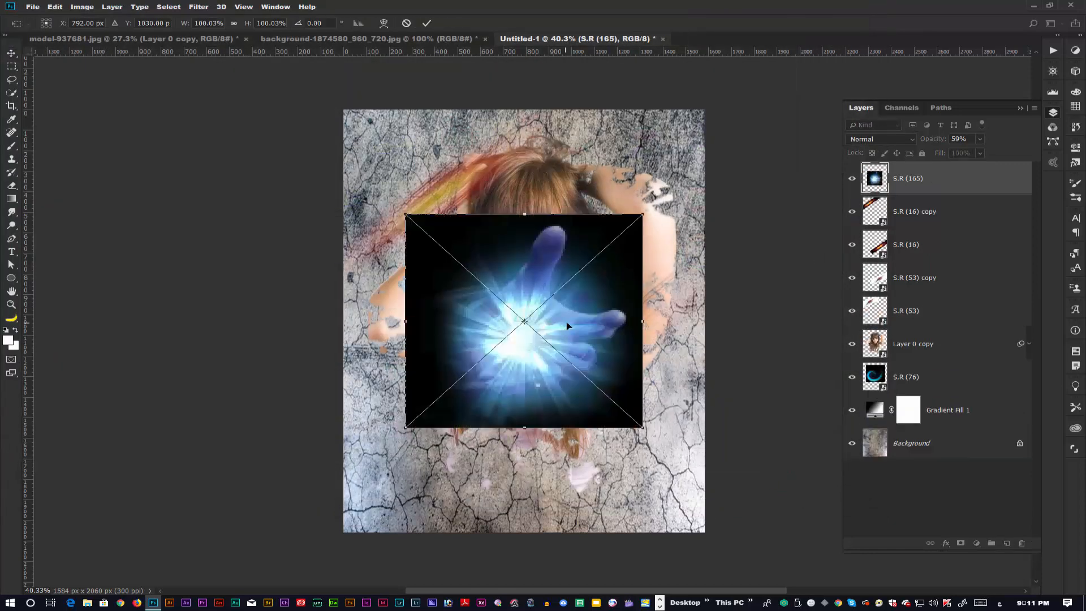
Blend S.R (165) in Screen mode, enlarge it to about 163%, shift it up over the chest and stack it beneath S.R (76)
left_click(880, 139)
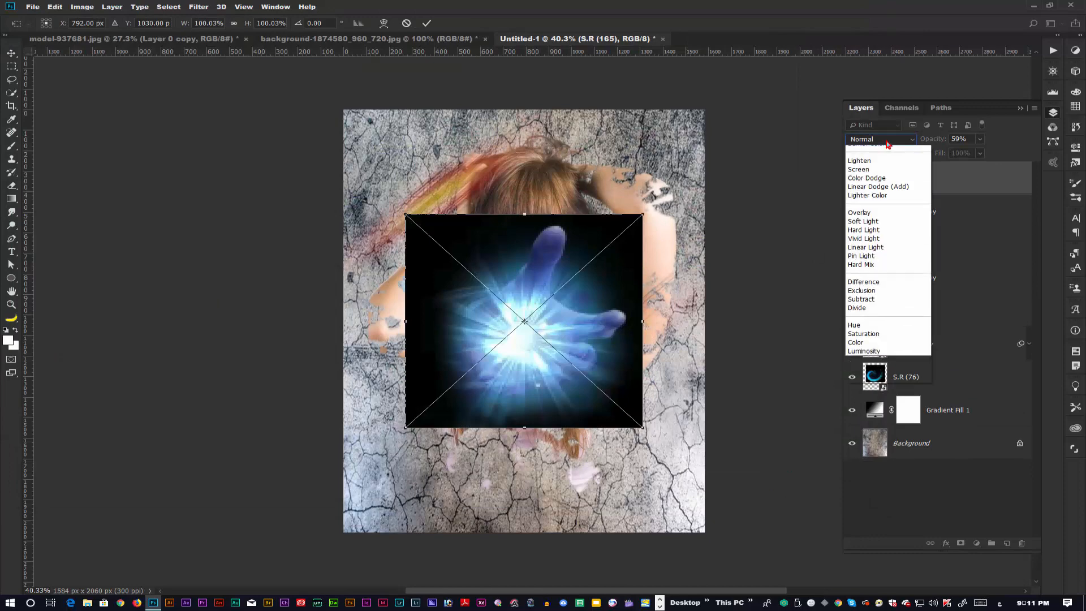
left_click(861, 243)
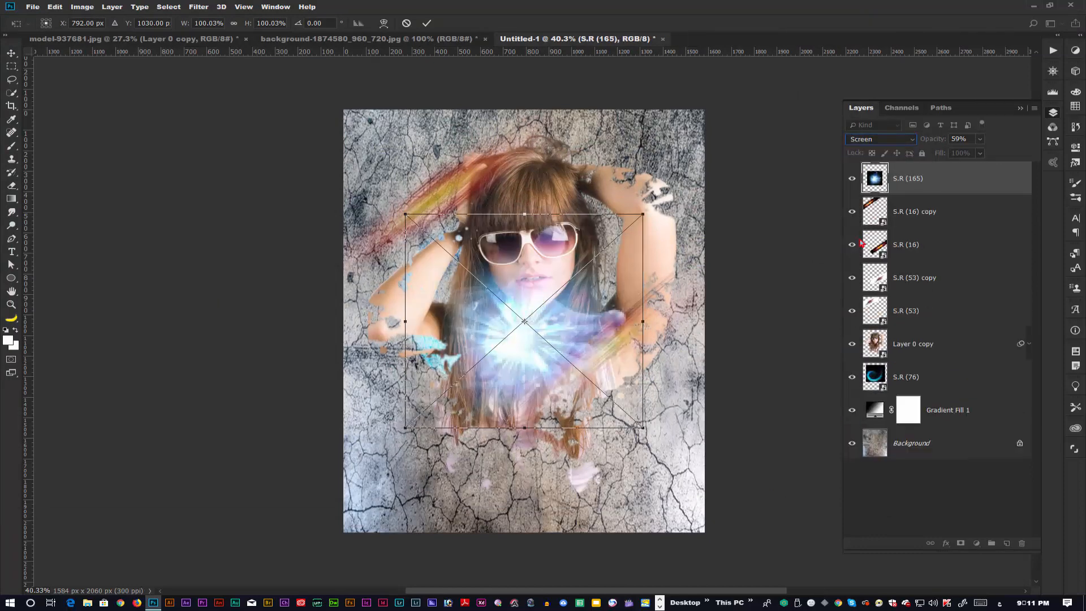
left_click_drag(401, 211, 332, 127)
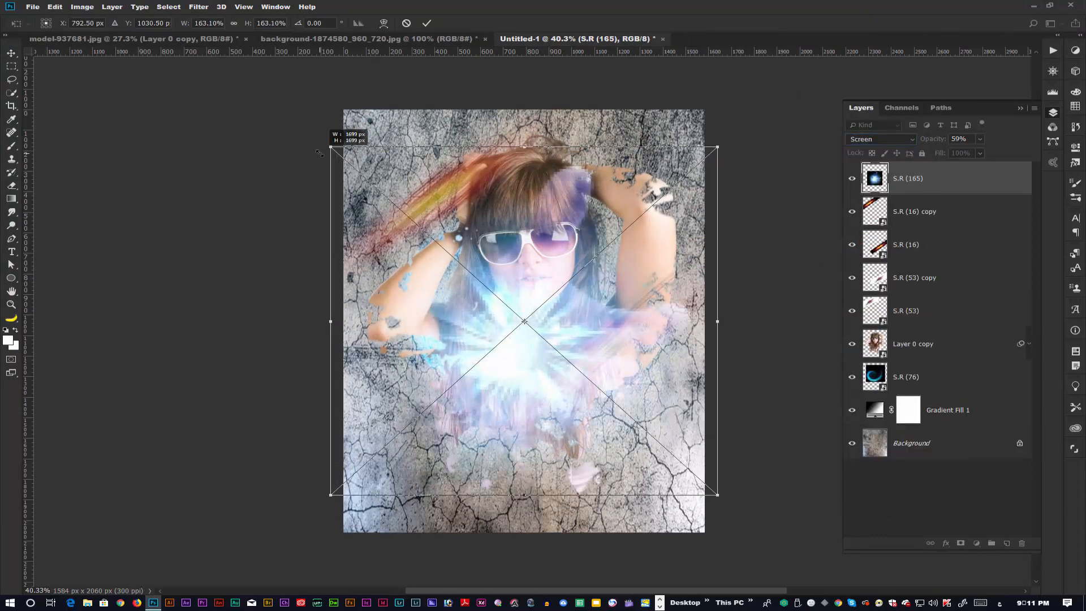
left_click_drag(554, 381, 538, 357)
key("Return")
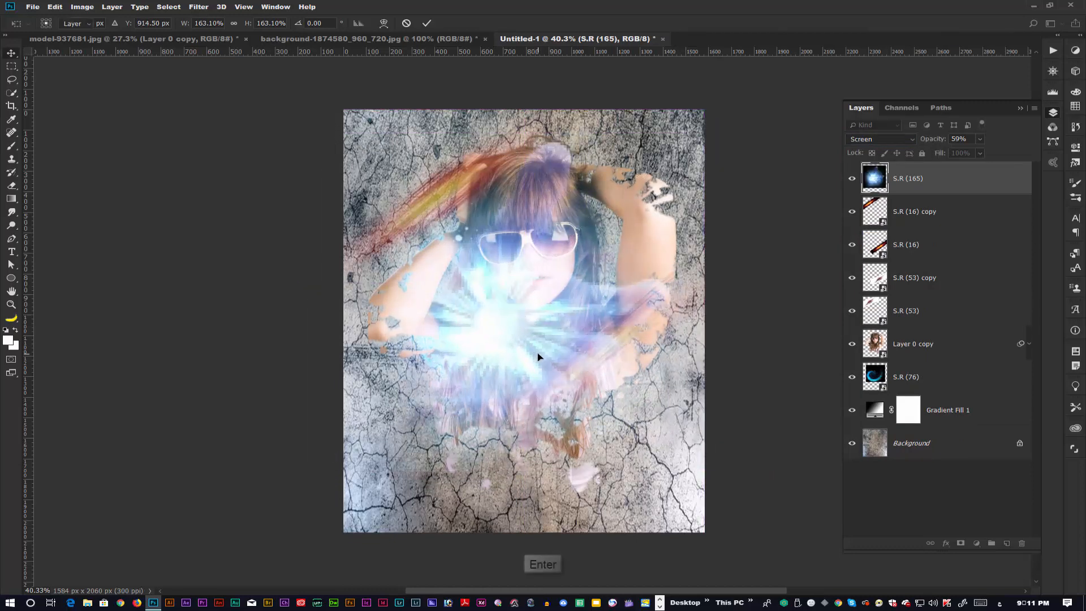
left_click_drag(981, 185, 967, 384)
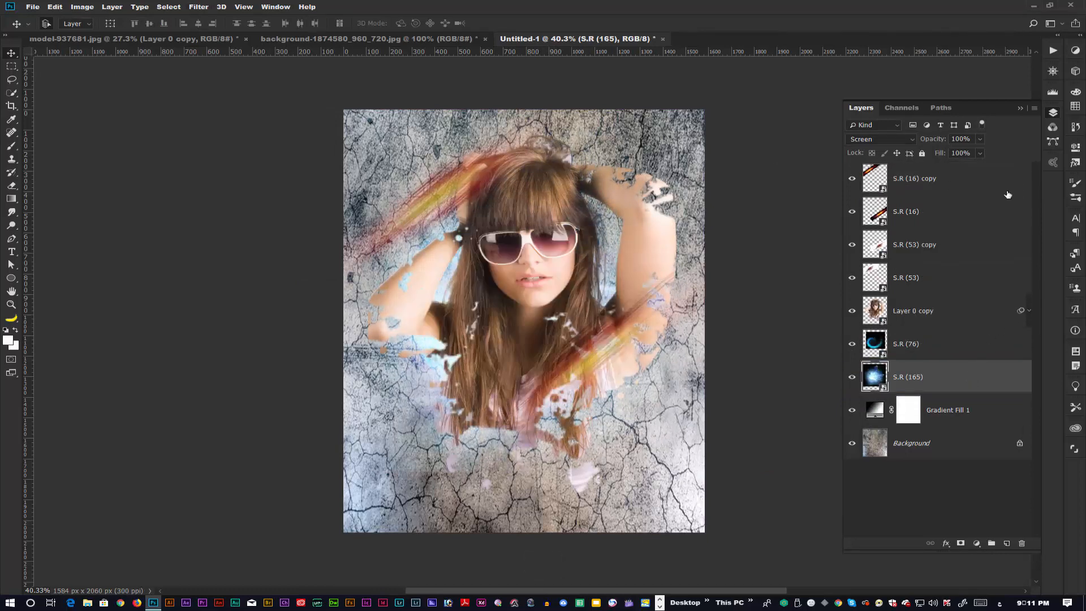
Clip a Hue/Saturation adjustment to S.R (165) with hue +125, saturation +62 and lightness -20
left_click(973, 541)
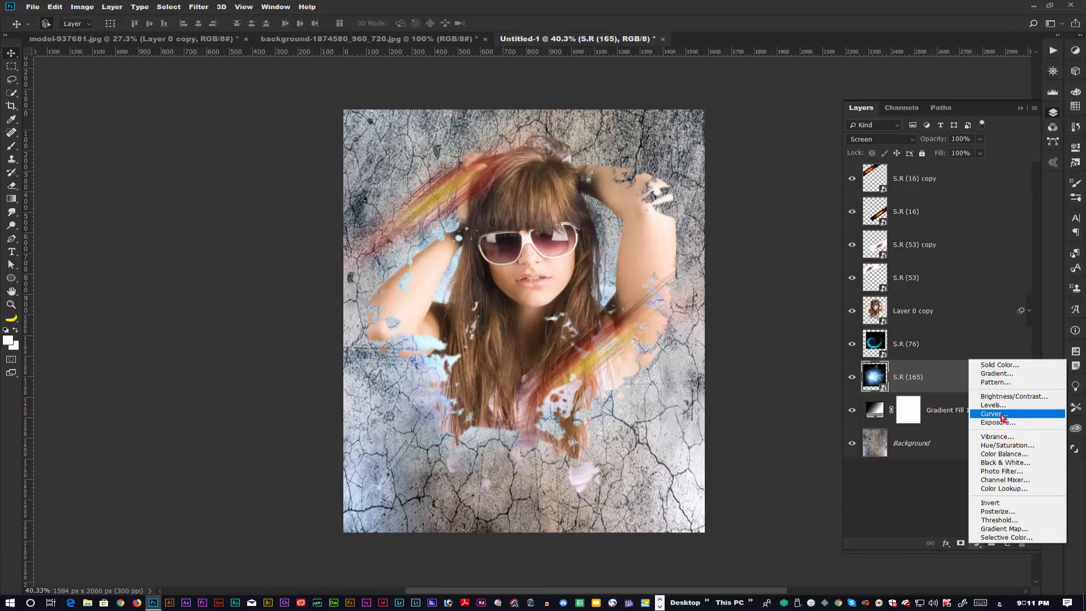
left_click(1006, 446)
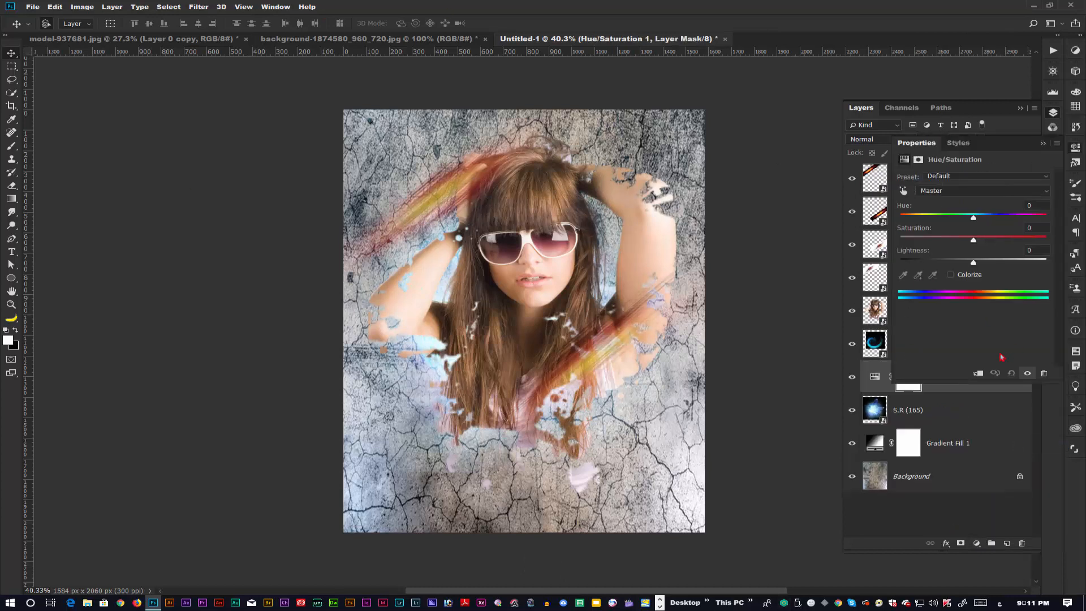
mouse_move(1002, 221)
left_mouse_down()
mouse_move(1040, 218)
mouse_move(907, 218)
mouse_move(1020, 242)
mouse_move(1004, 217)
mouse_move(1016, 216)
left_mouse_up()
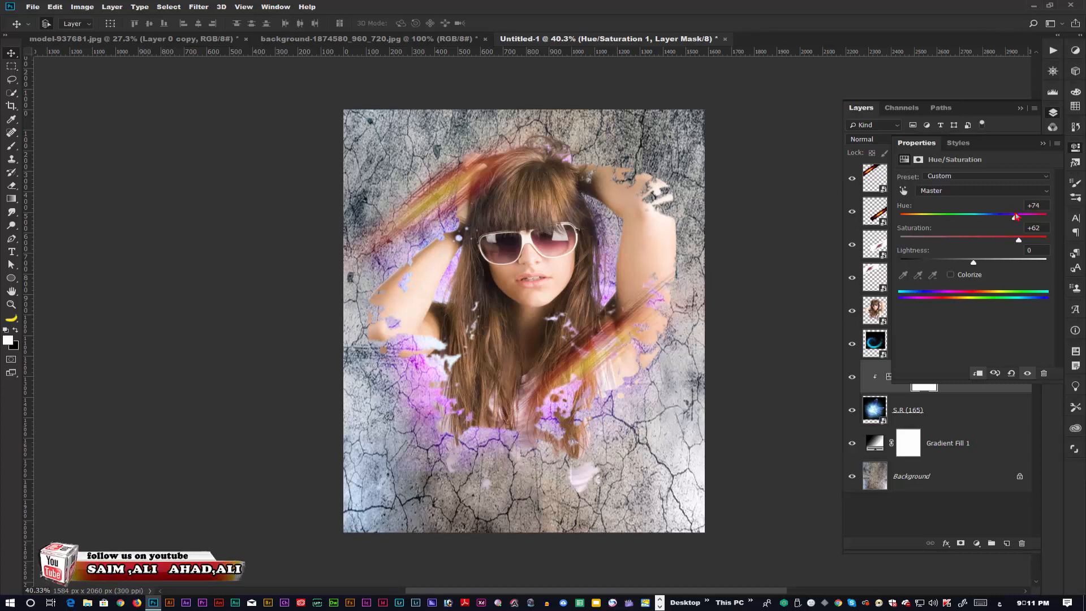
left_click_drag(950, 219, 907, 218)
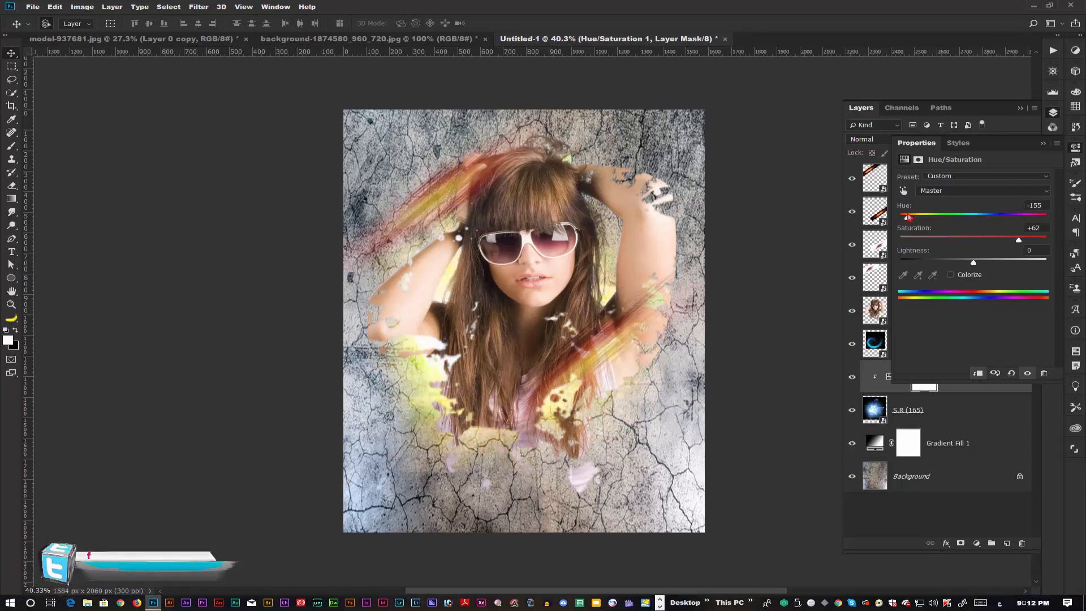
mouse_move(974, 264)
left_mouse_down()
mouse_move(938, 260)
mouse_move(958, 261)
left_mouse_up()
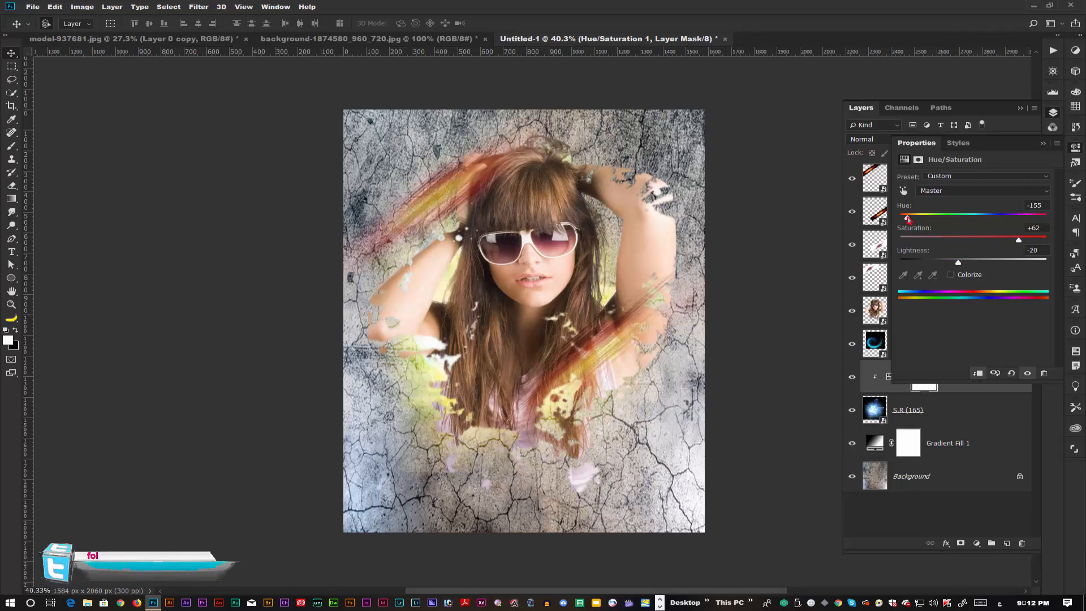
left_click_drag(907, 217, 1032, 217)
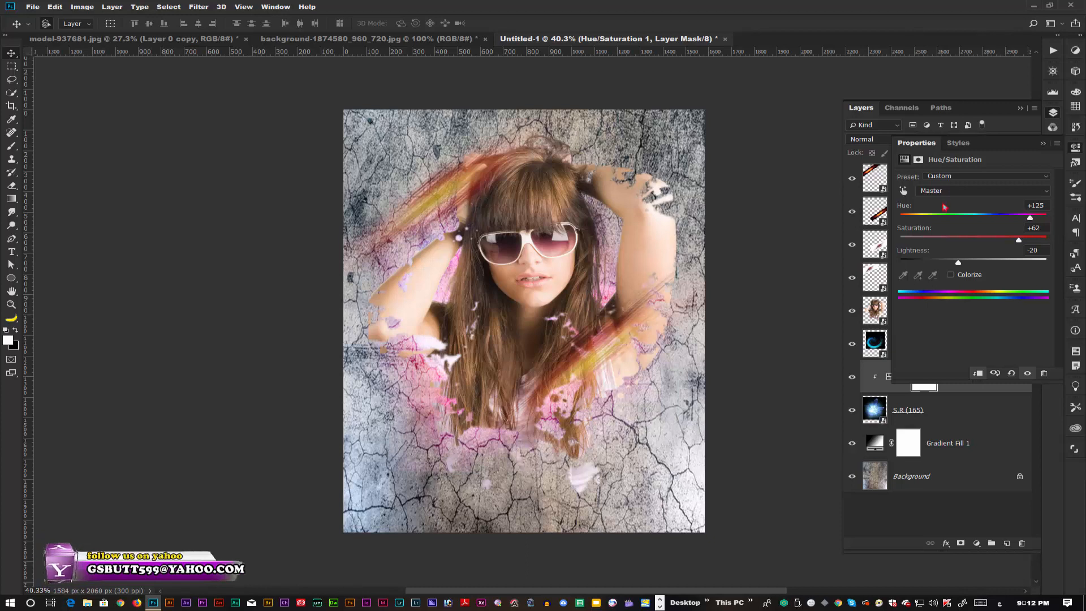
left_click(1044, 145)
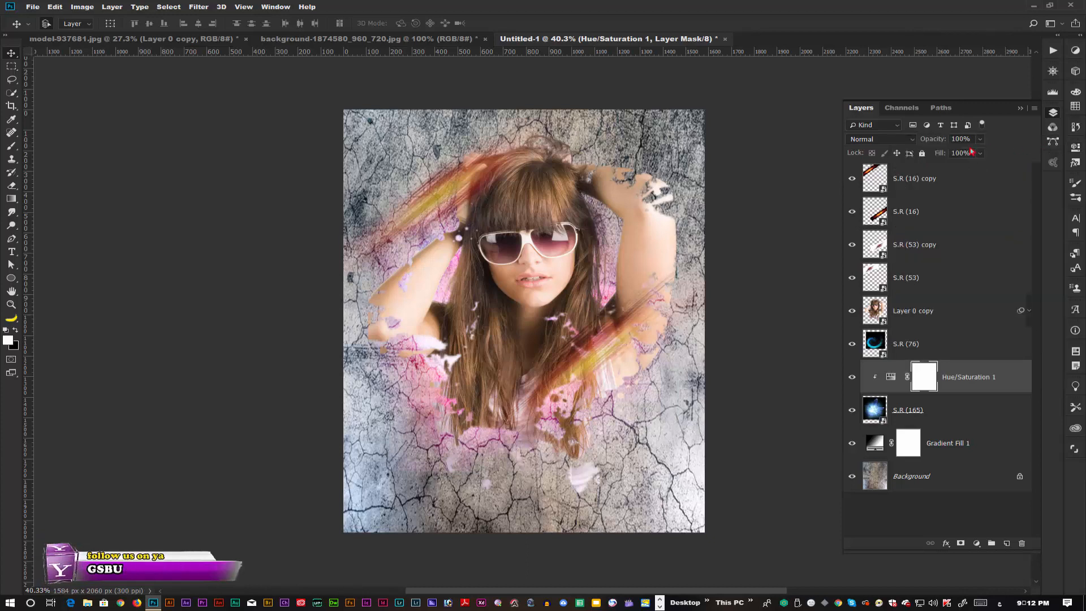
Blend the Hue/Saturation adjustment in Overlay mode at 100% opacity
left_click_drag(939, 144, 924, 144)
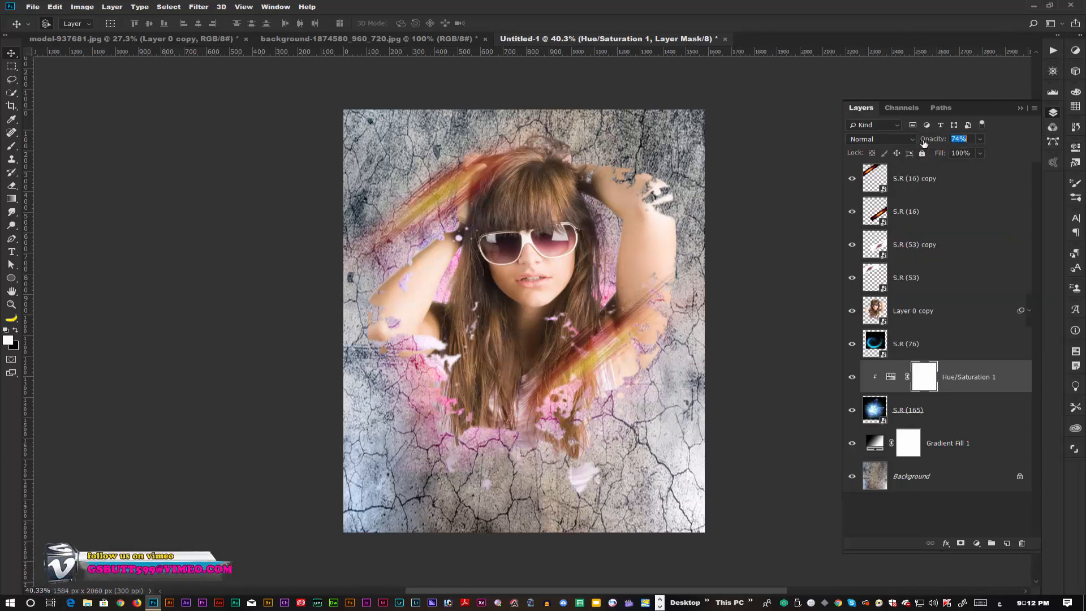
left_click(893, 144)
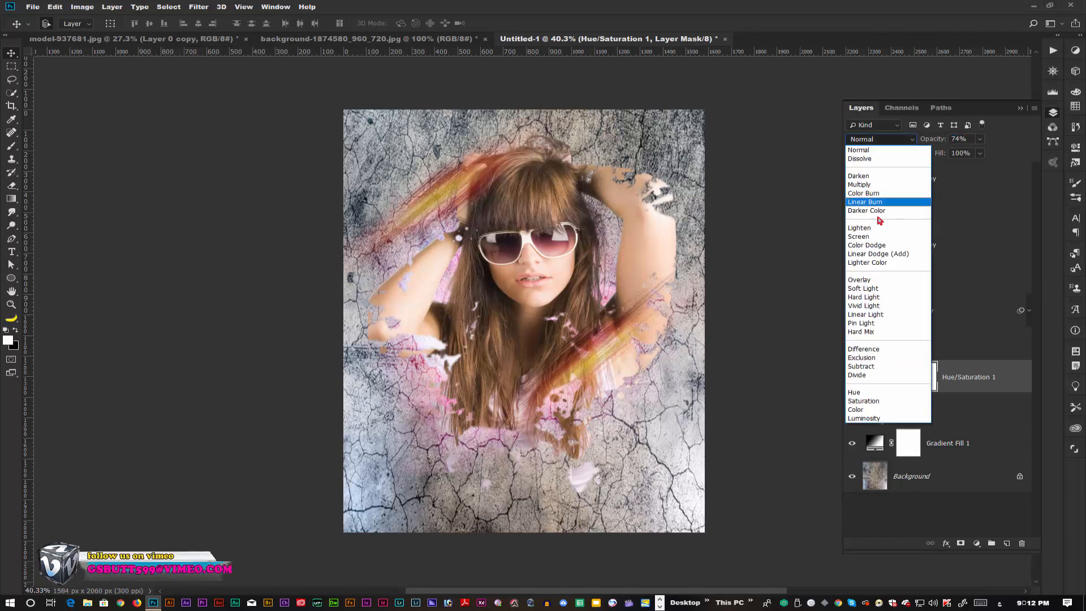
left_click(872, 281)
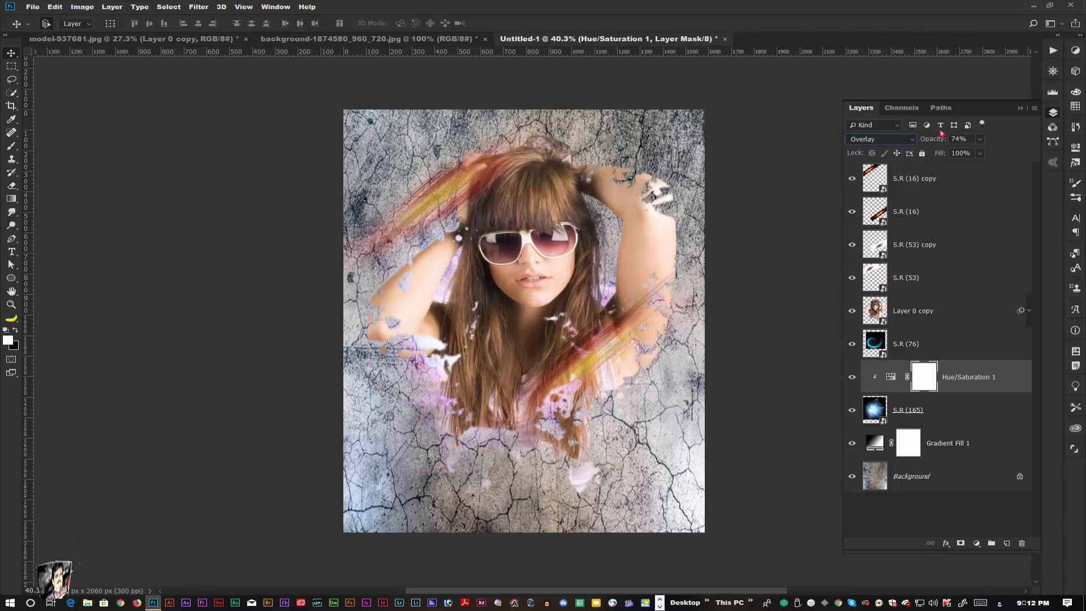
left_click_drag(939, 139, 965, 143)
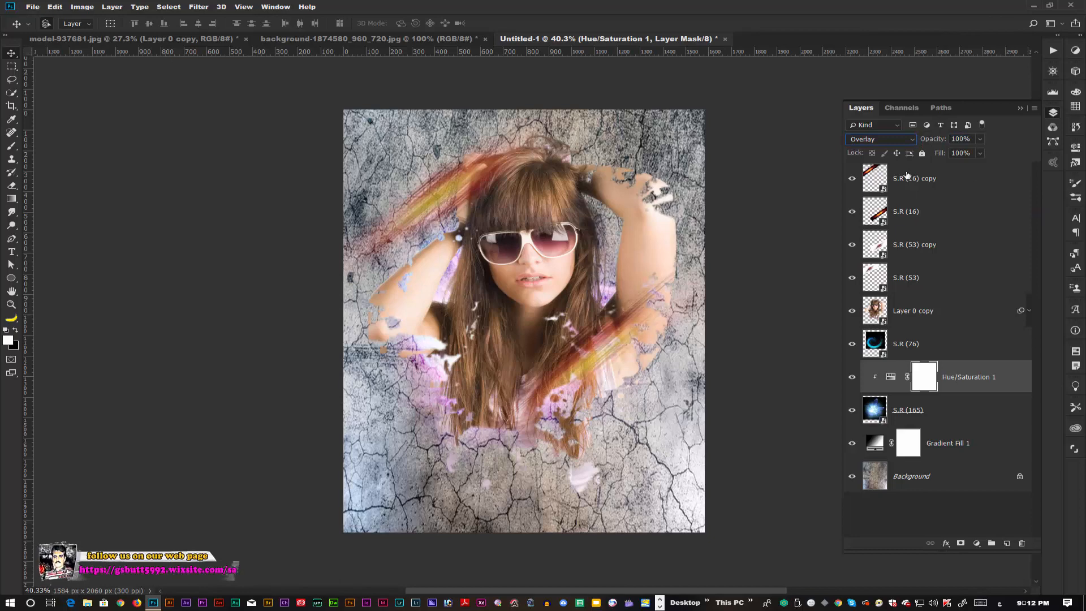
Place the purple and orange lights image S.R (66) as an embedded layer above S.R (16) copy
left_click(906, 176)
left_click(32, 6)
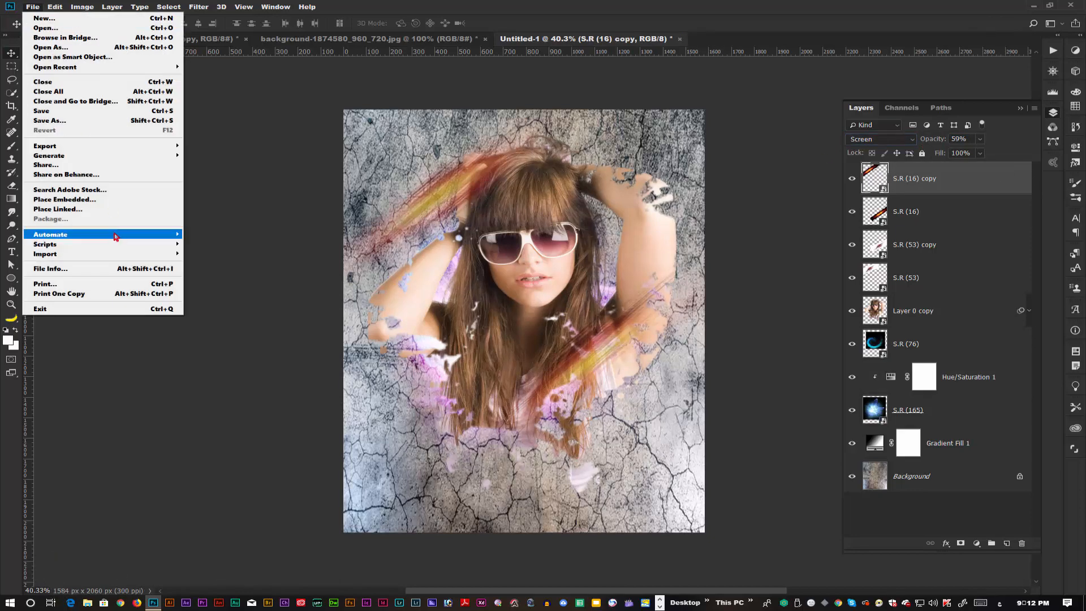
left_click(54, 200)
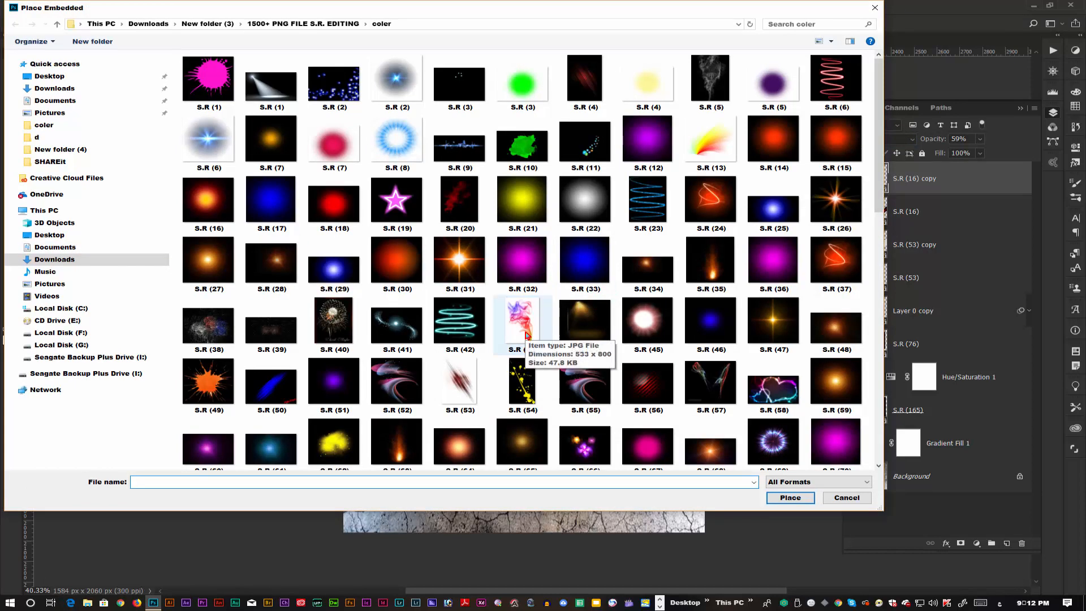
left_click(526, 336)
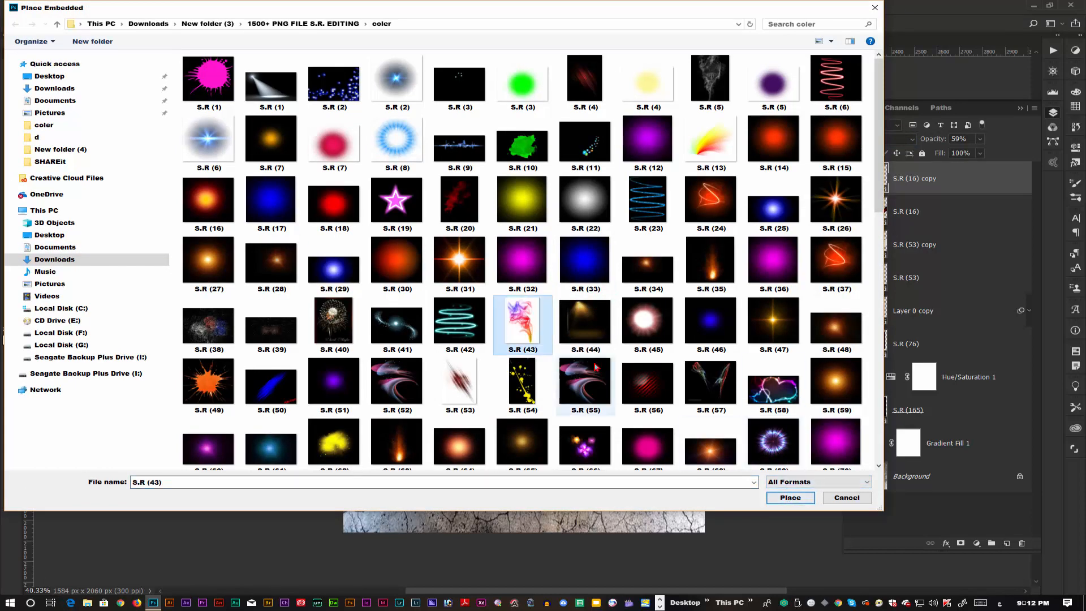
scroll(506, 327, "down", 2)
left_click(589, 338)
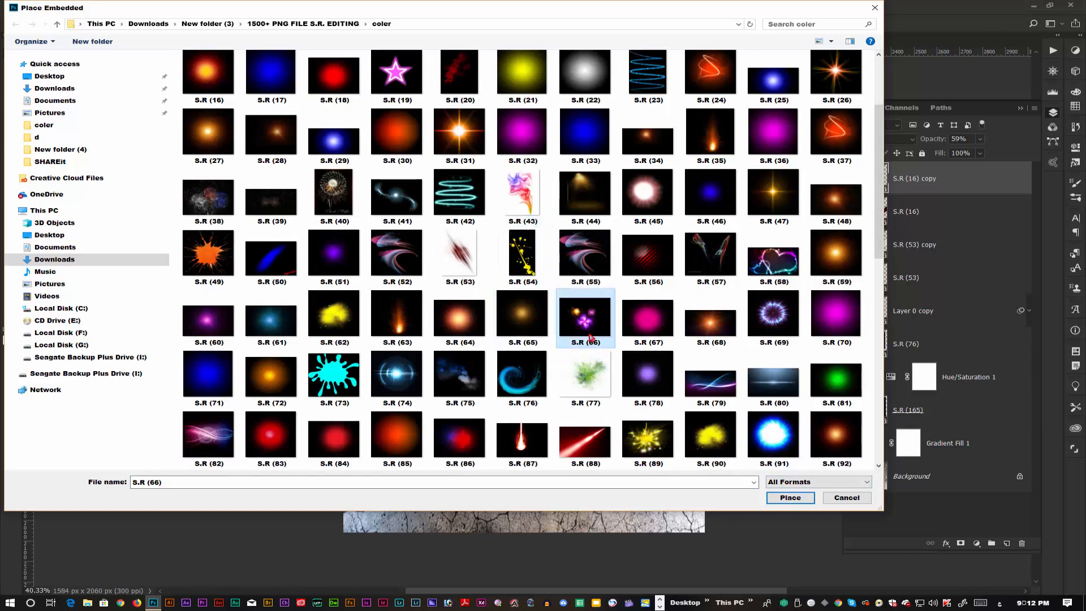
left_click(788, 499)
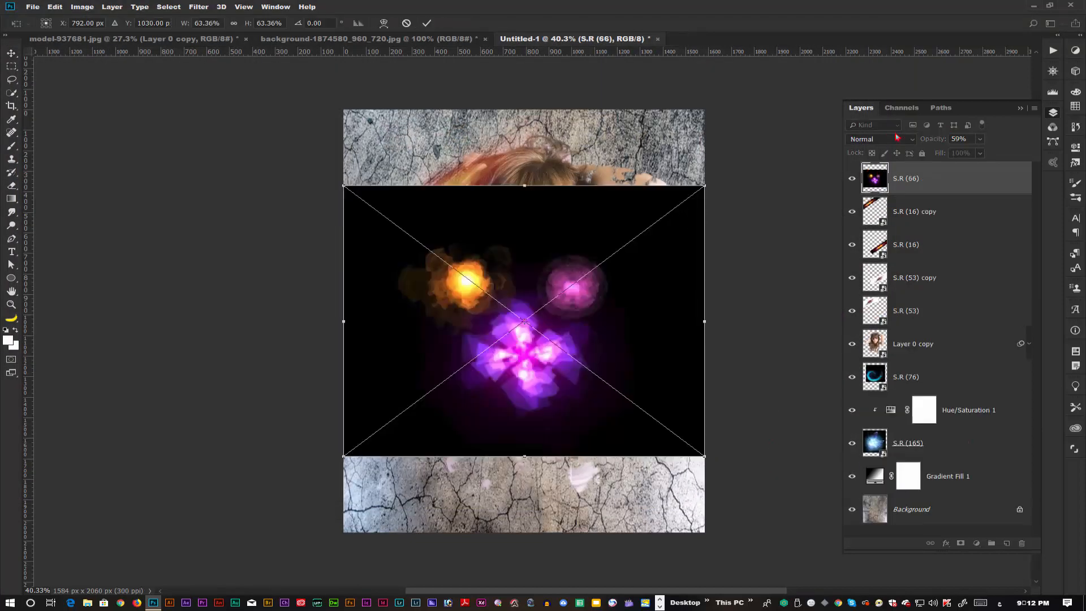
Blend S.R (66) in Screen mode, flip it horizontally and move it over the torso edge below the shoulder streak
left_click(896, 139)
left_click(863, 241)
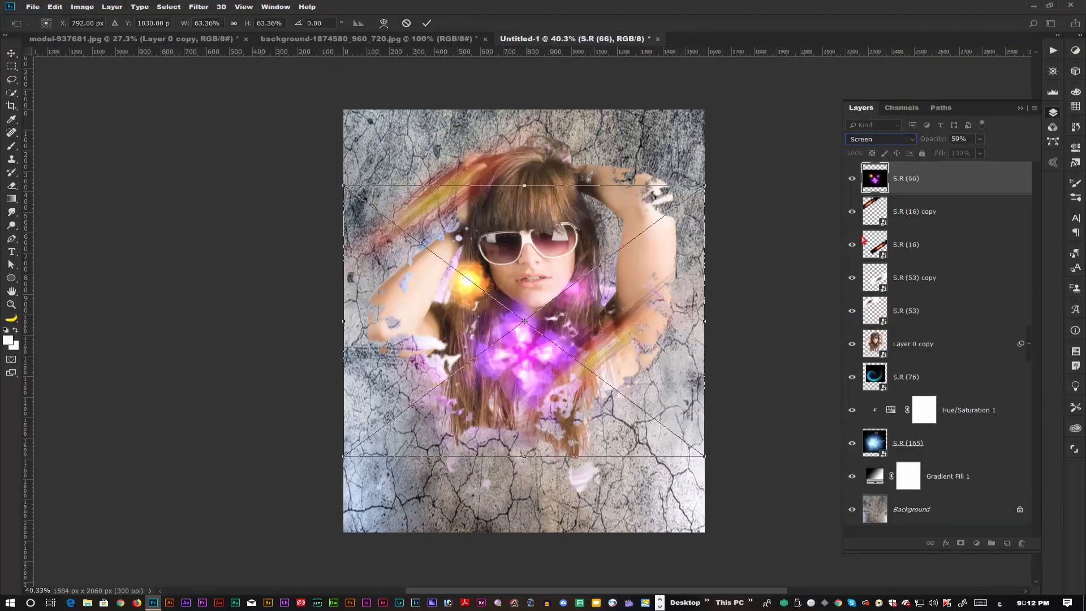
left_click_drag(497, 394, 596, 415)
right_click(629, 411)
left_click(663, 527)
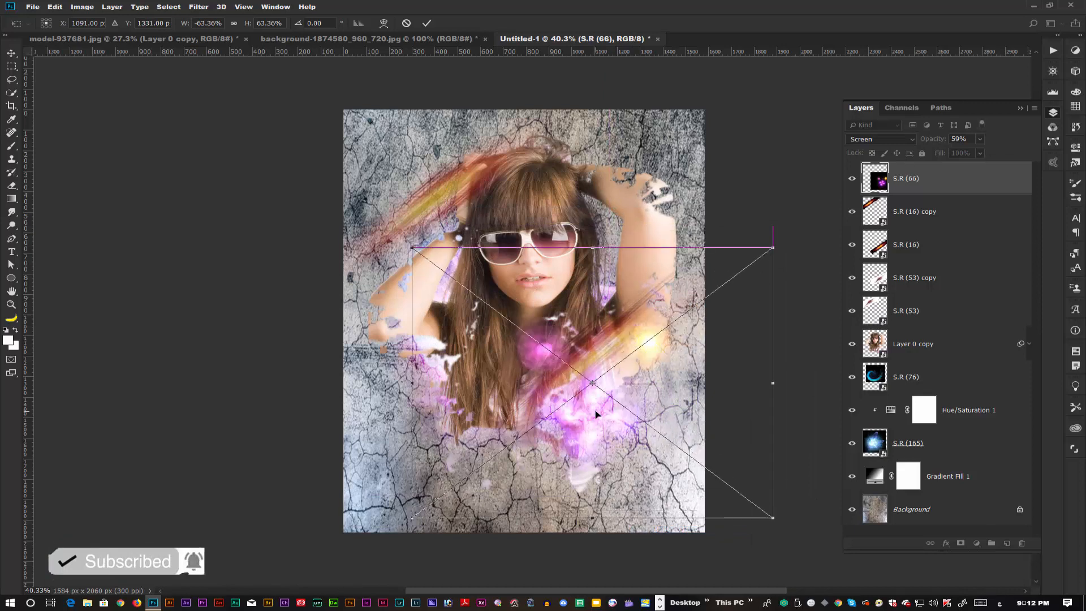
key("Return")
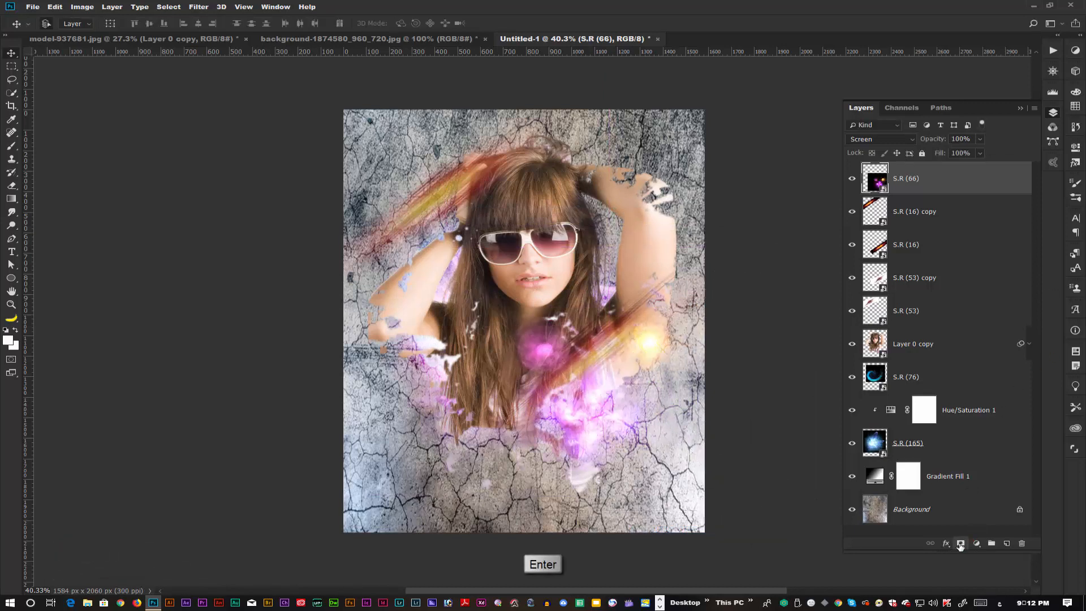
Add a layer mask to S.R (66) and paint black with the Brush to hide the purple light over the chest and torso
left_click(959, 544)
left_click(12, 146)
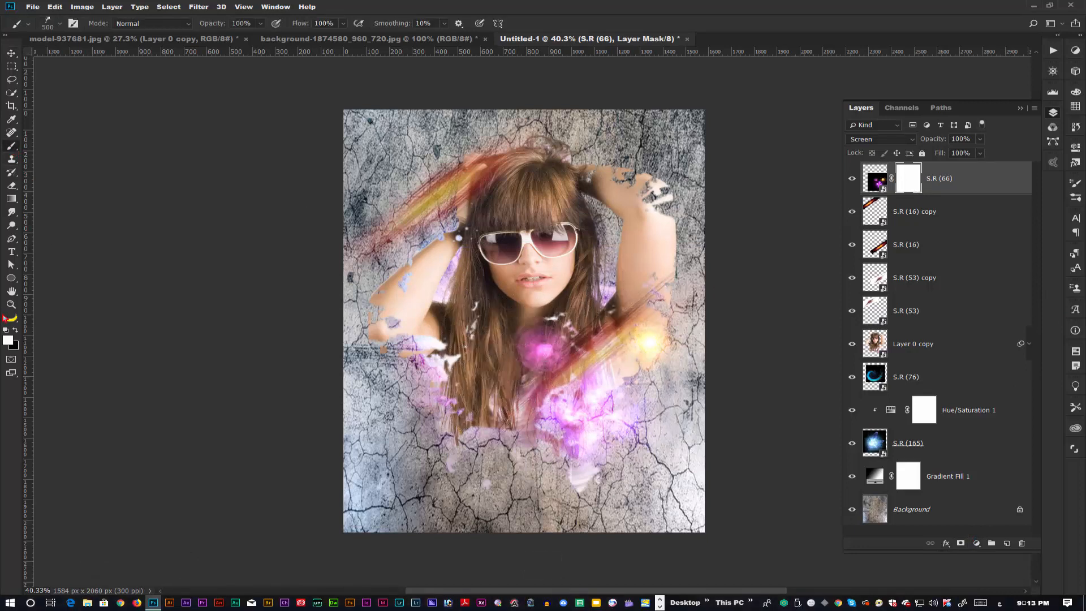
key("x")
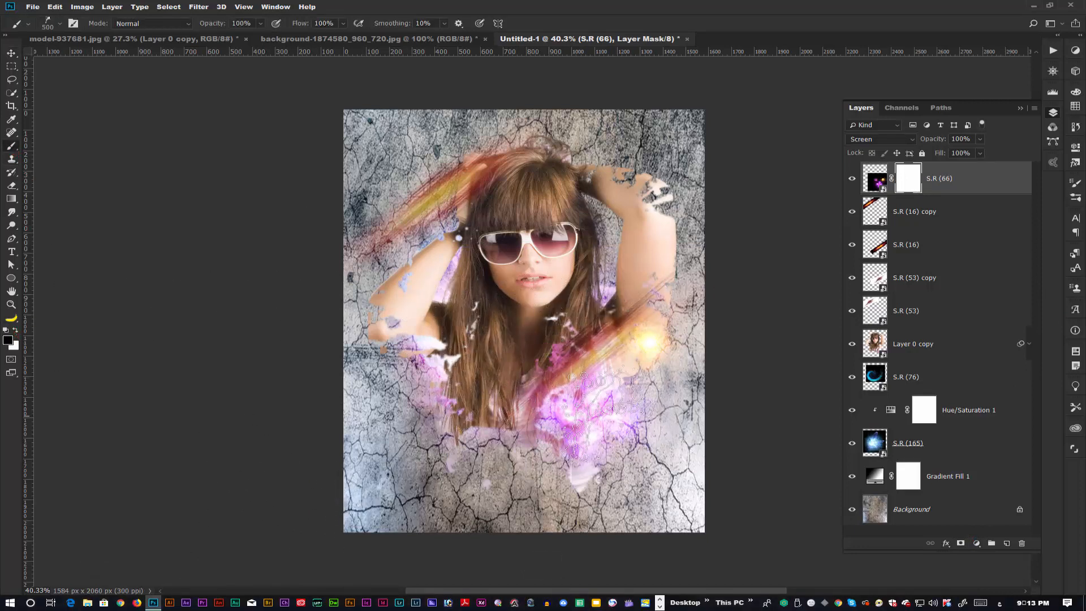
left_click(613, 405)
left_click(567, 378)
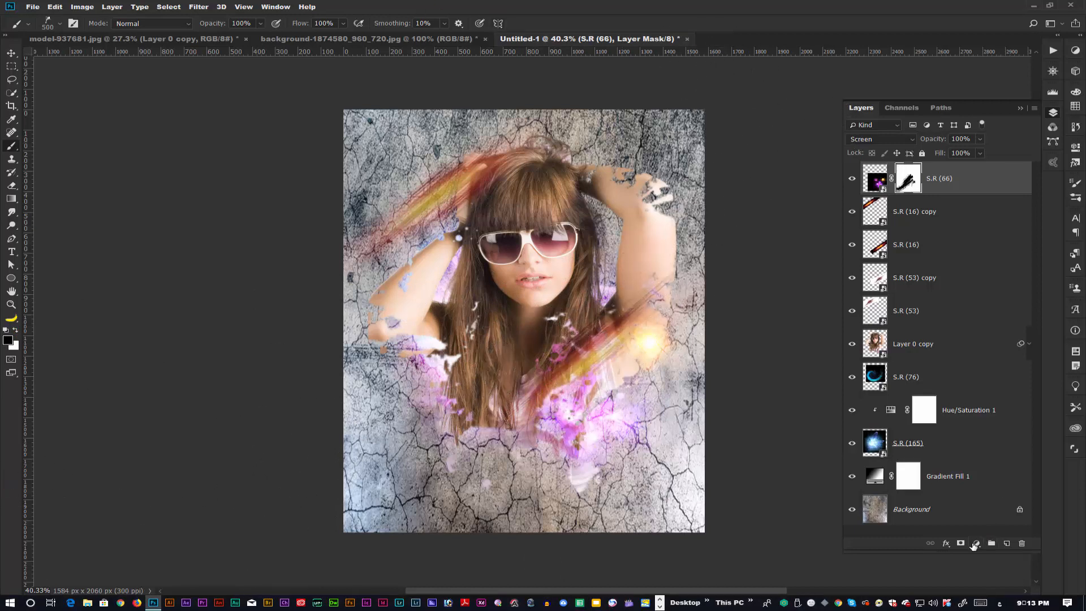
Clip a Hue/Saturation adjustment to S.R (66) with hue -80 and saturation +42
left_click(975, 543)
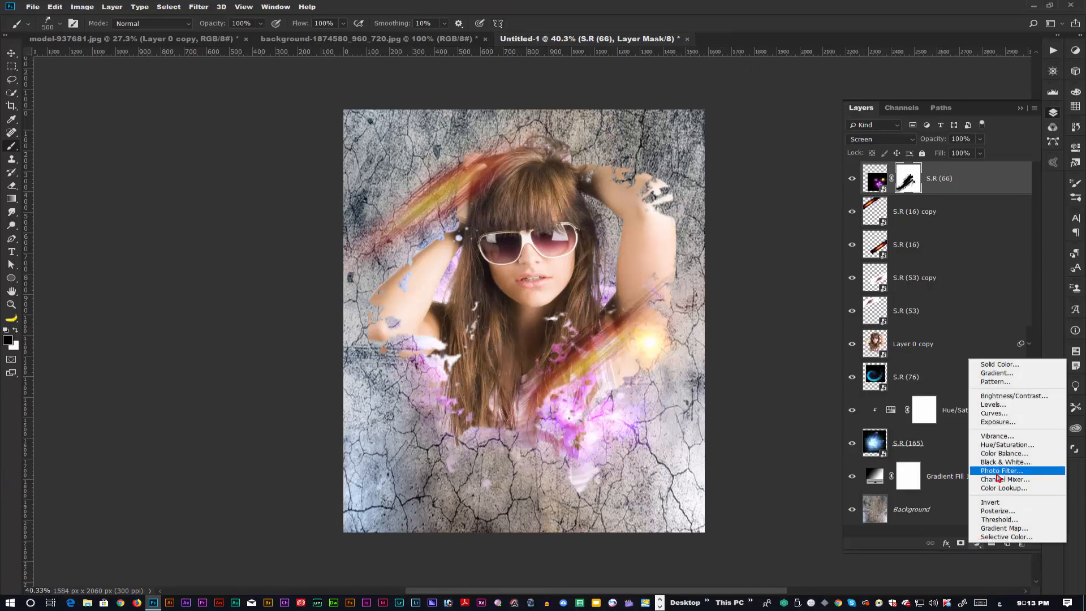
left_click(1006, 445)
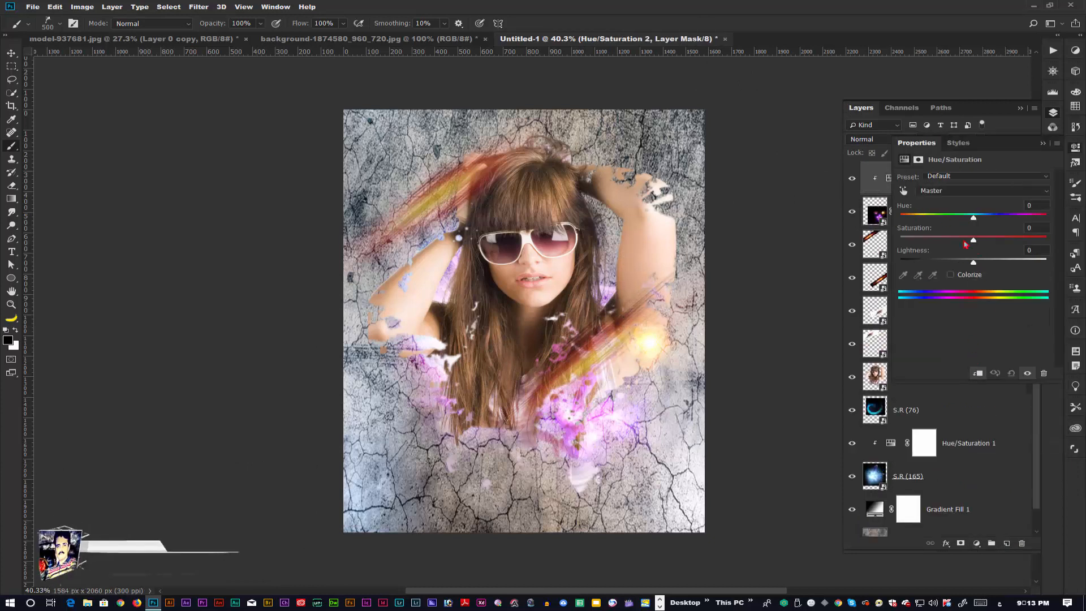
left_click_drag(973, 217, 907, 214)
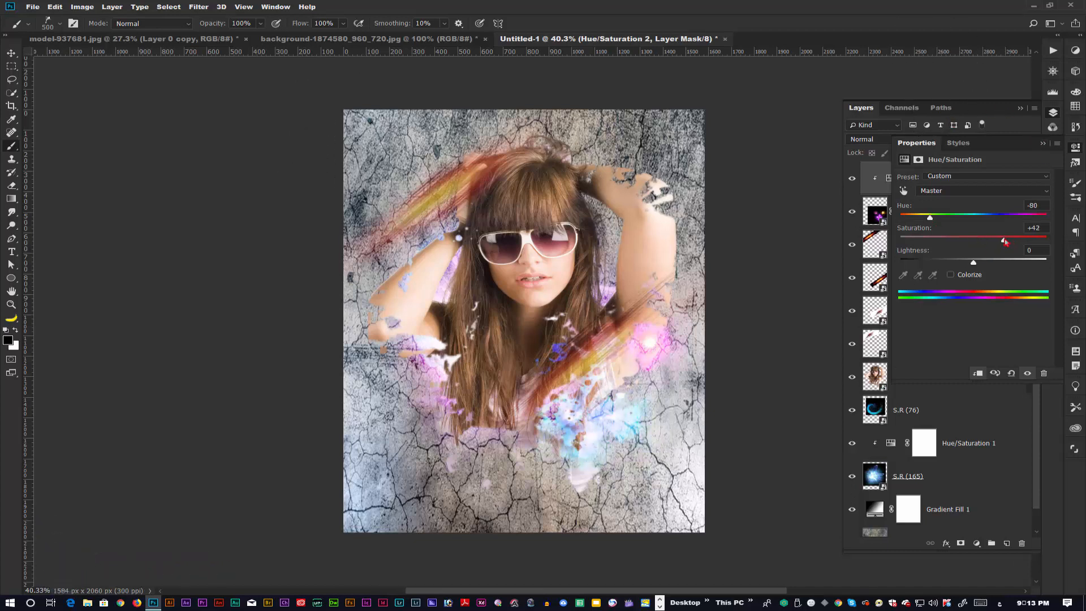
left_click(1046, 146)
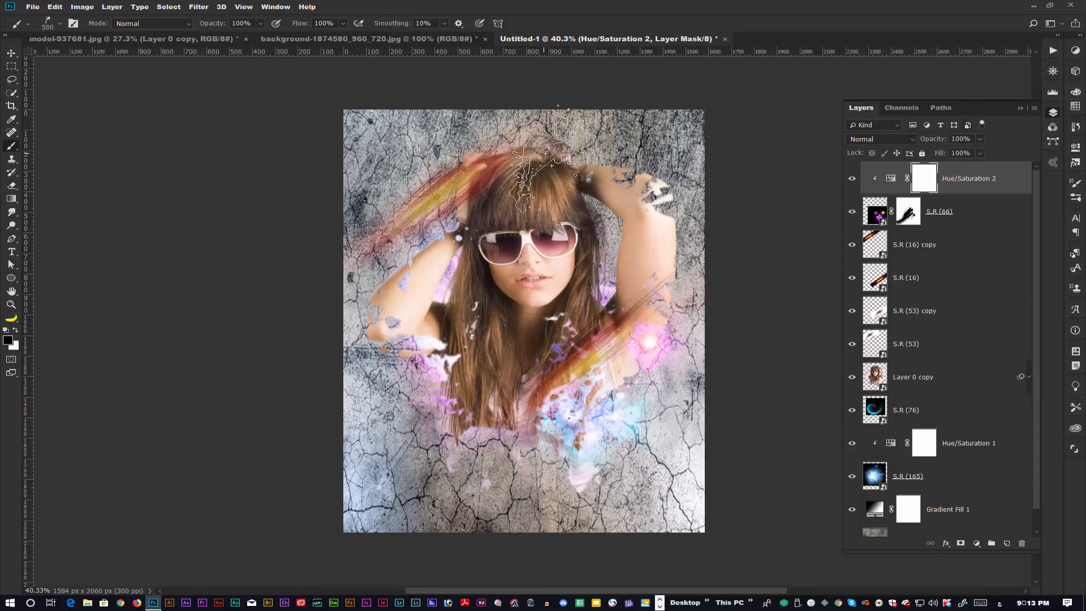
left_click(32, 7)
left_click(77, 208)
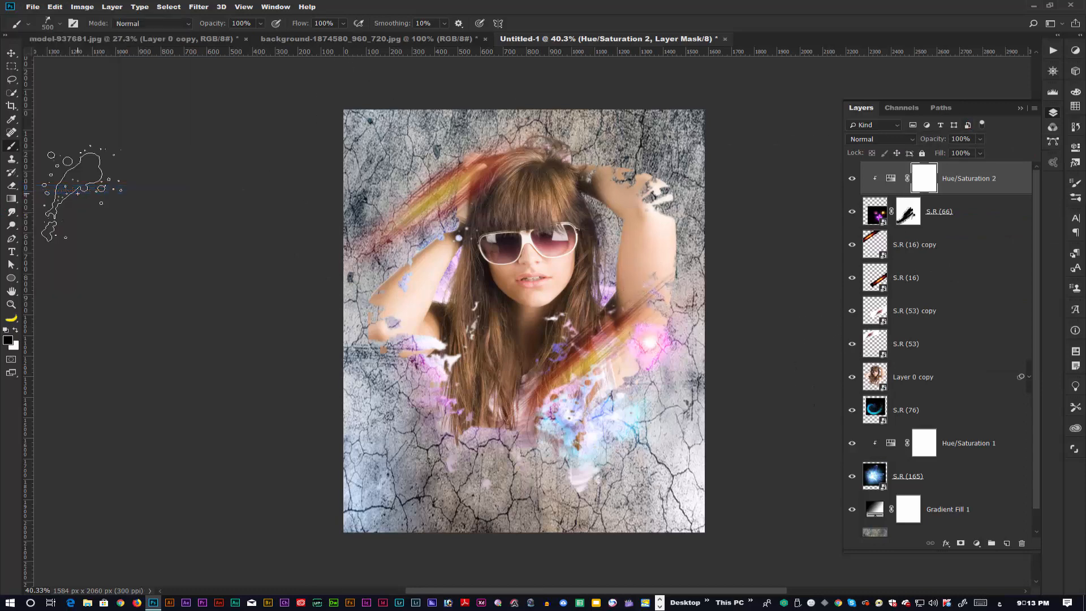
left_click(232, 277)
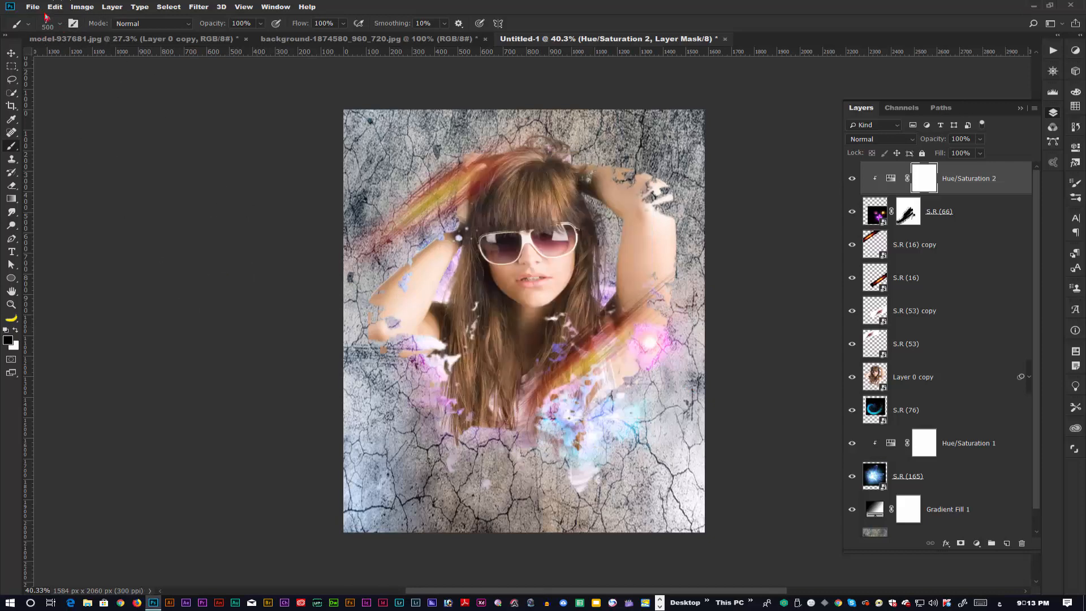
Place the blue and purple light-streak image S.R (79) as an embedded layer above the newest Hue/Saturation adjustment
left_click(32, 7)
left_click(65, 199)
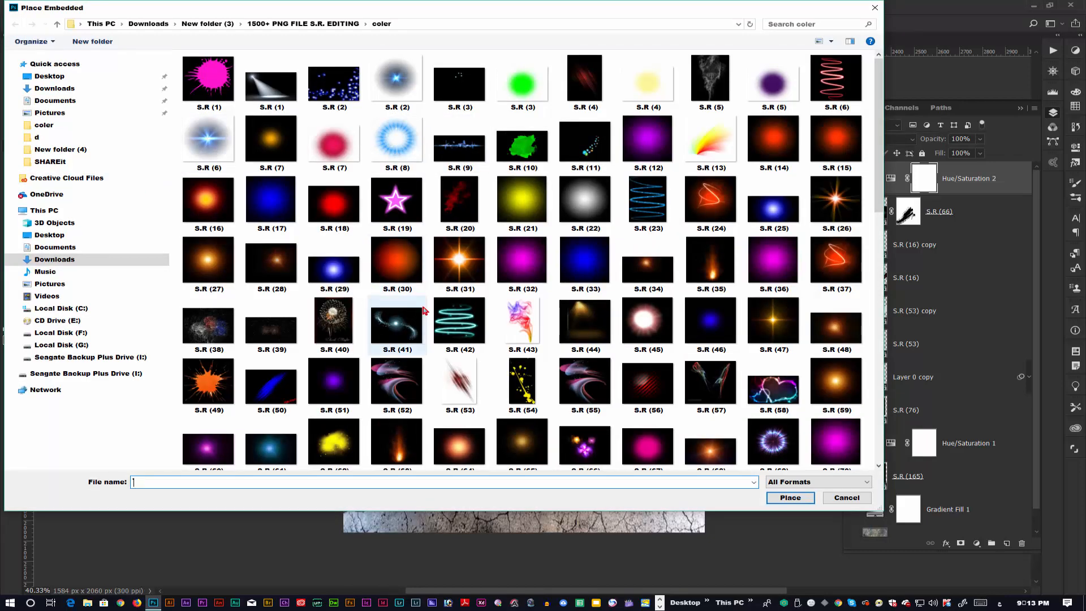
scroll(425, 310, "down", 2)
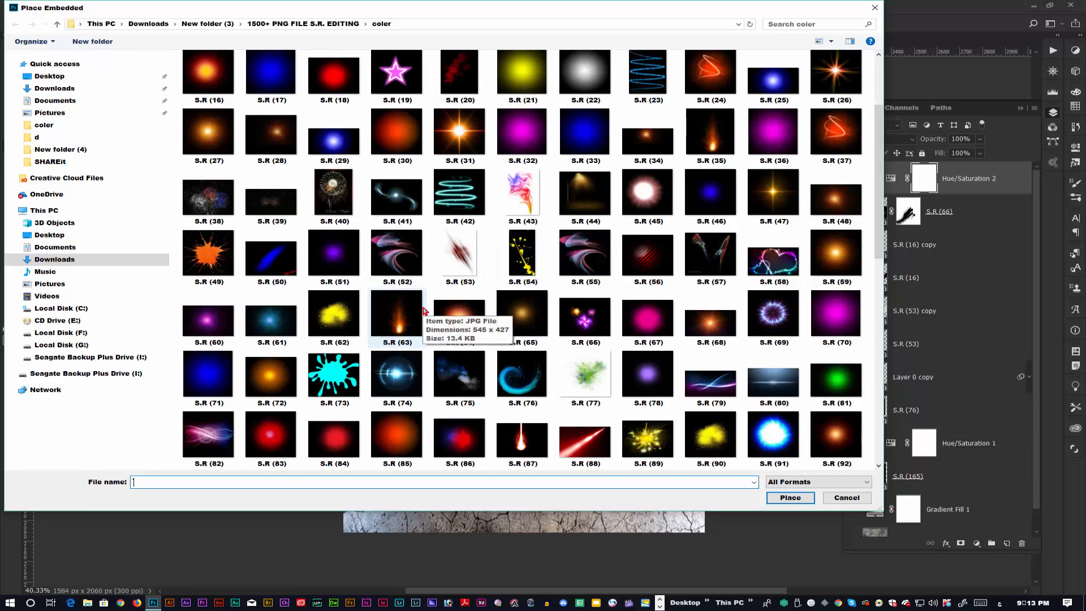
scroll(425, 311, "down", 3)
left_click(725, 216)
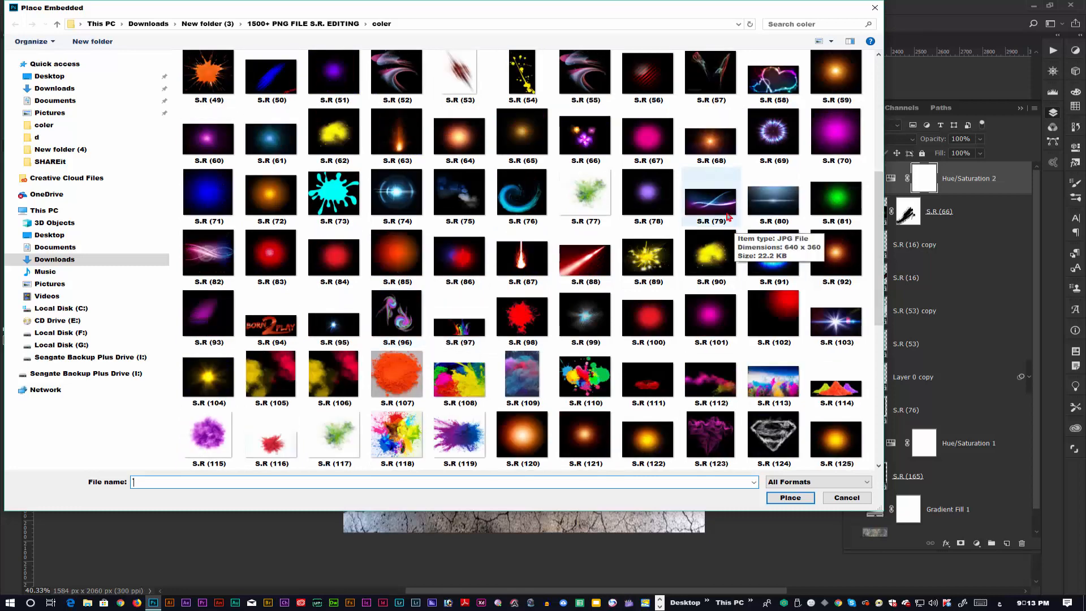
left_click(790, 497)
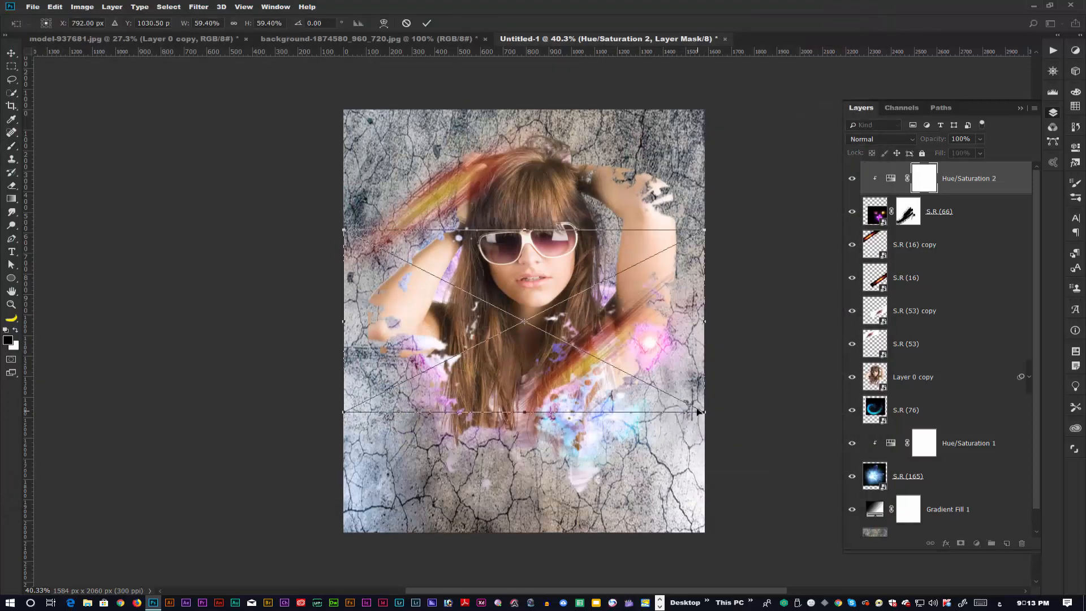
Rotate S.R (79) to about -21 degrees and blend it in Screen mode
left_click_drag(722, 238, 728, 164)
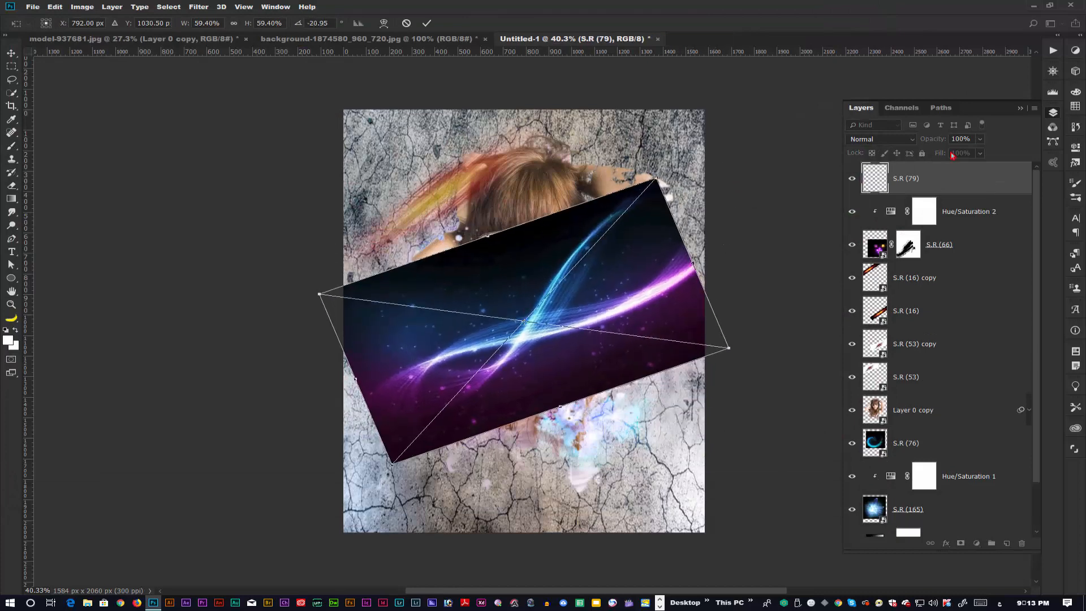
left_click(880, 139)
left_click(858, 236)
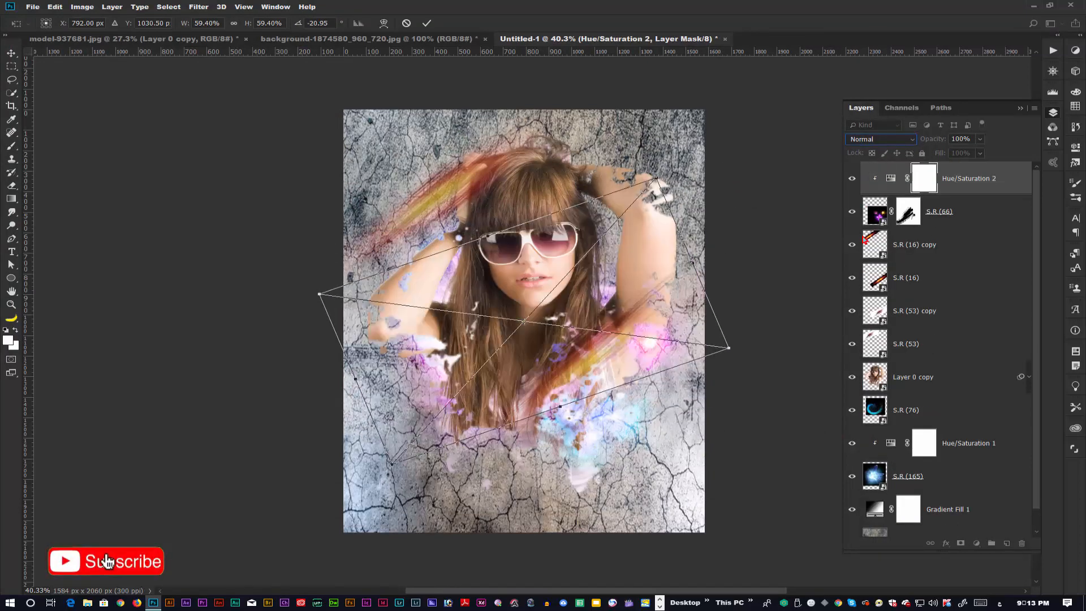
Stretch S.R (79) to about 75.5% width across the model's chest and move its layer directly below Layer 0 copy
left_click_drag(547, 341, 488, 346)
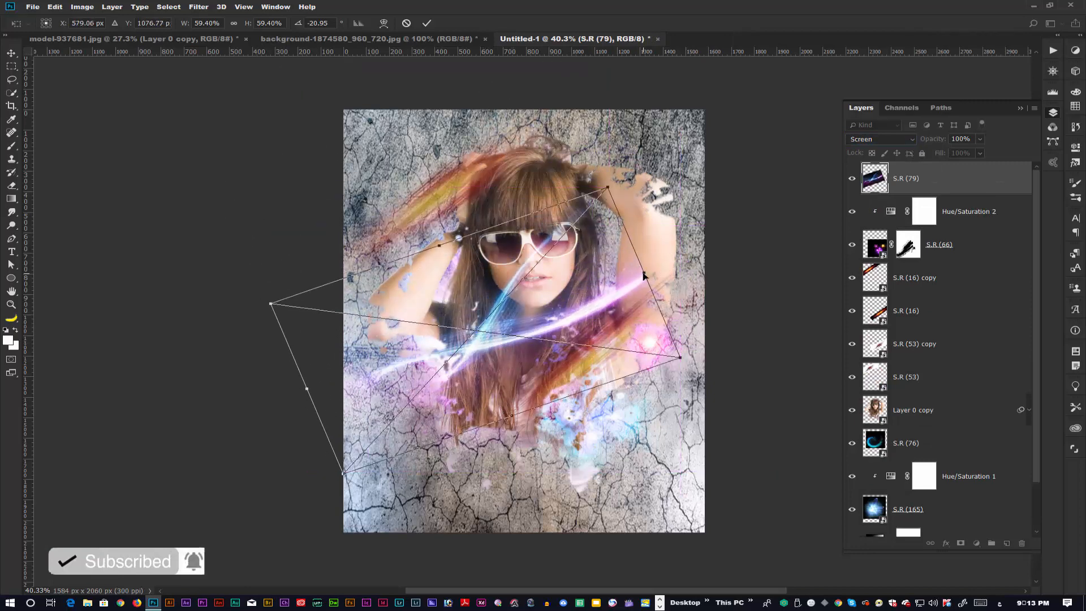
left_click_drag(626, 251, 717, 220)
left_click_drag(513, 333, 489, 359)
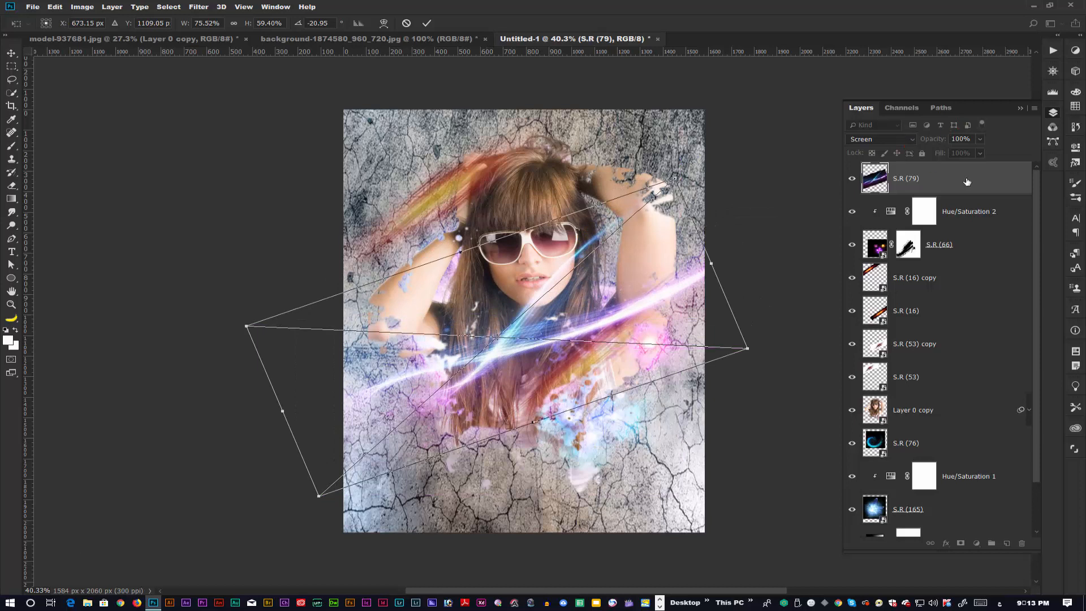
key("Return")
left_click_drag(966, 181, 974, 428)
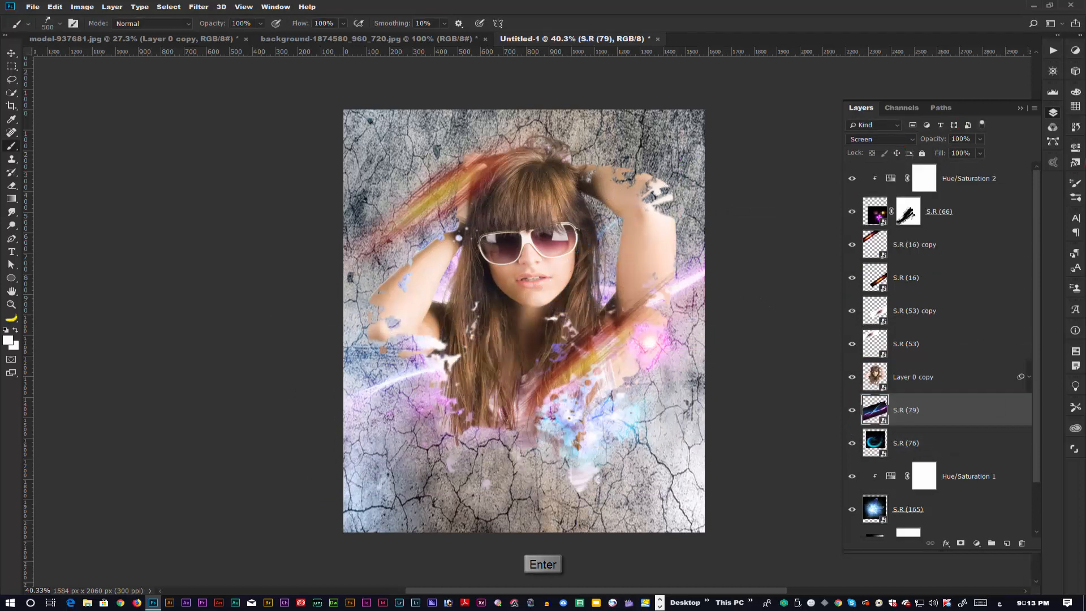
Stamp all visible layers into a new merged layer above Hue/Saturation 2
left_click(1021, 174)
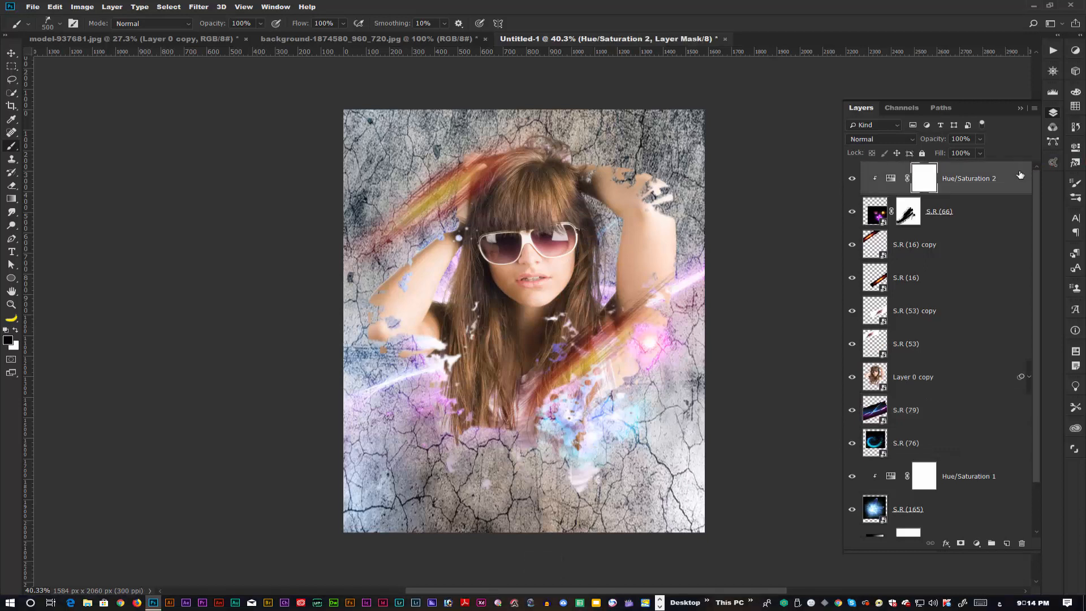
key("ctrl+shift+alt+e")
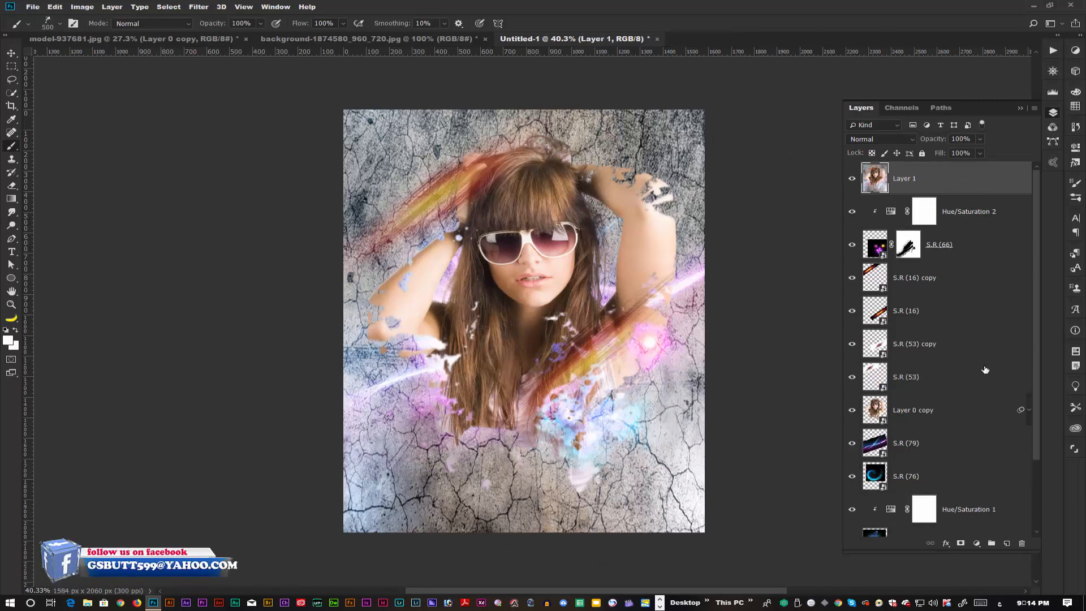
key("v")
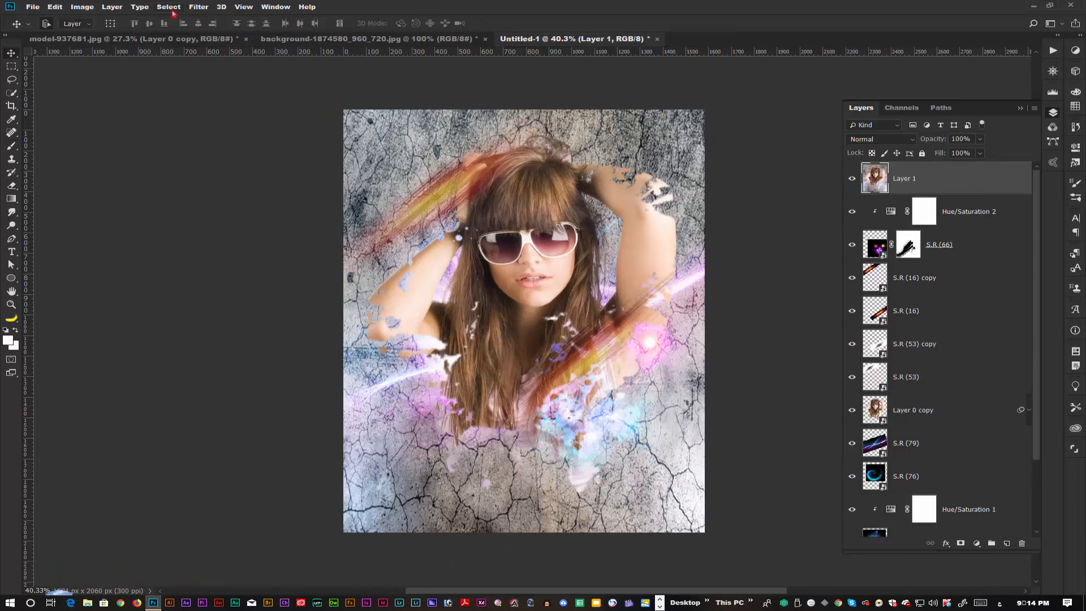
Apply the Camera Raw filter to the merged layer: exposure +0.45, contrast -10, highlights +31, shadows -21, whites +8, blacks +5, clarity +15, dehaze +2
left_click(197, 7)
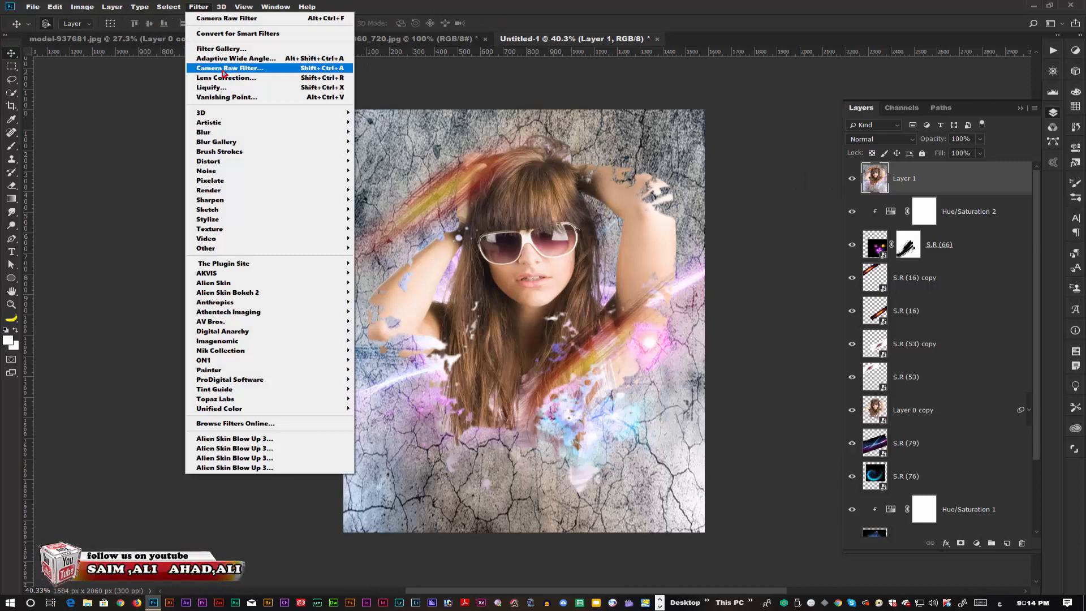
left_click(223, 70)
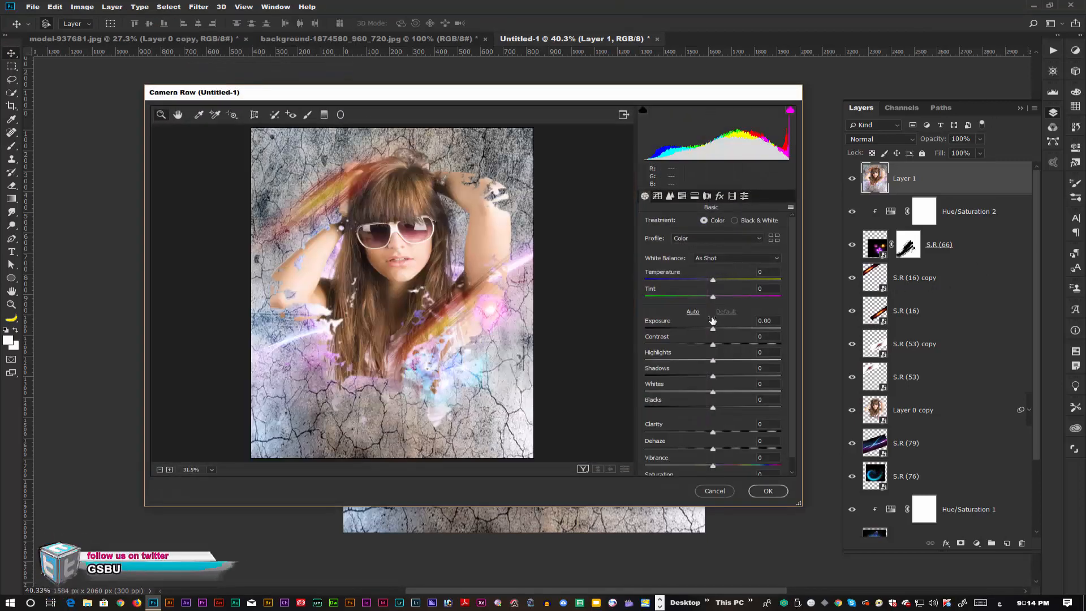
left_click_drag(712, 327, 719, 330)
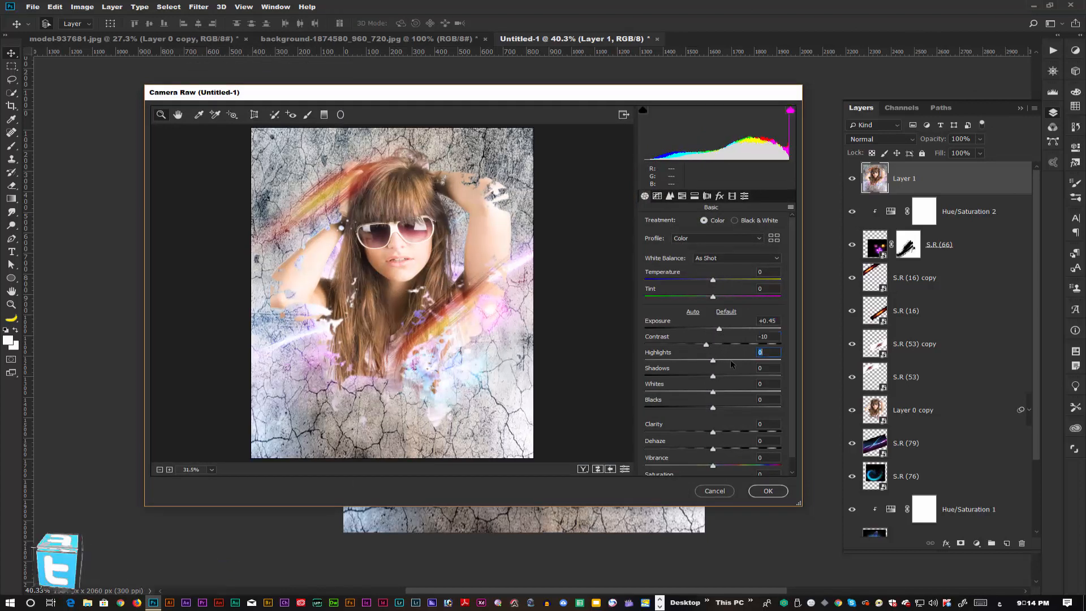
left_click_drag(713, 360, 700, 378)
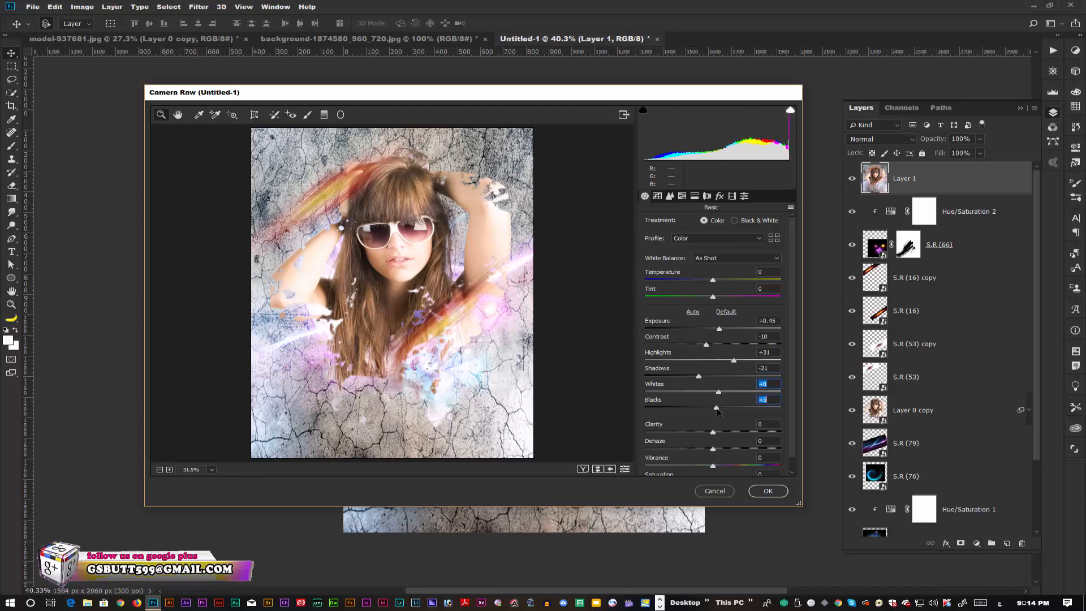
mouse_move(712, 432)
left_mouse_down()
mouse_move(674, 434)
mouse_move(715, 451)
left_mouse_up()
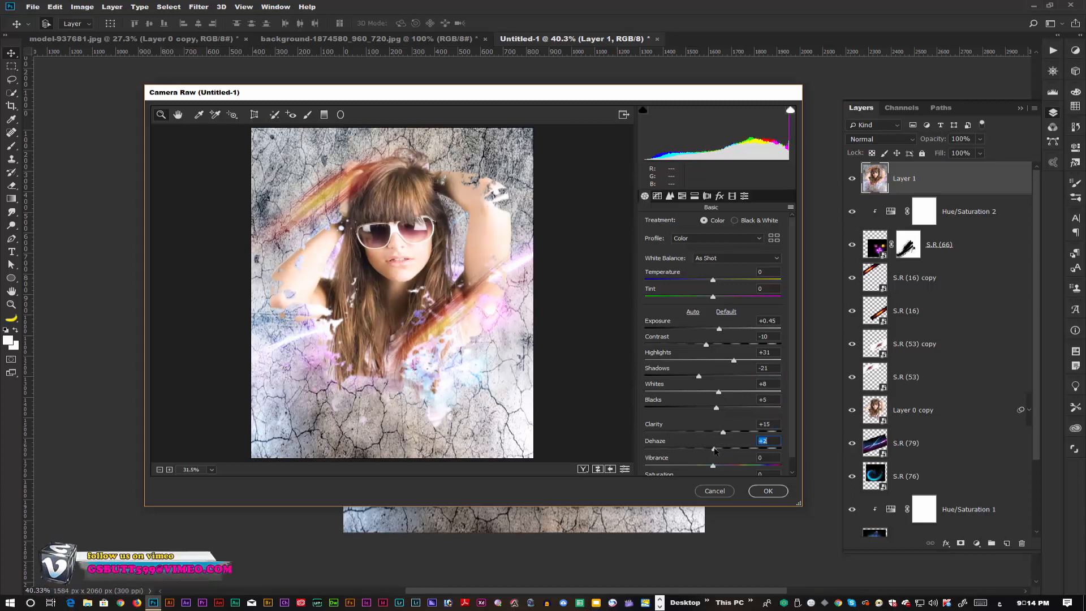
left_click(769, 491)
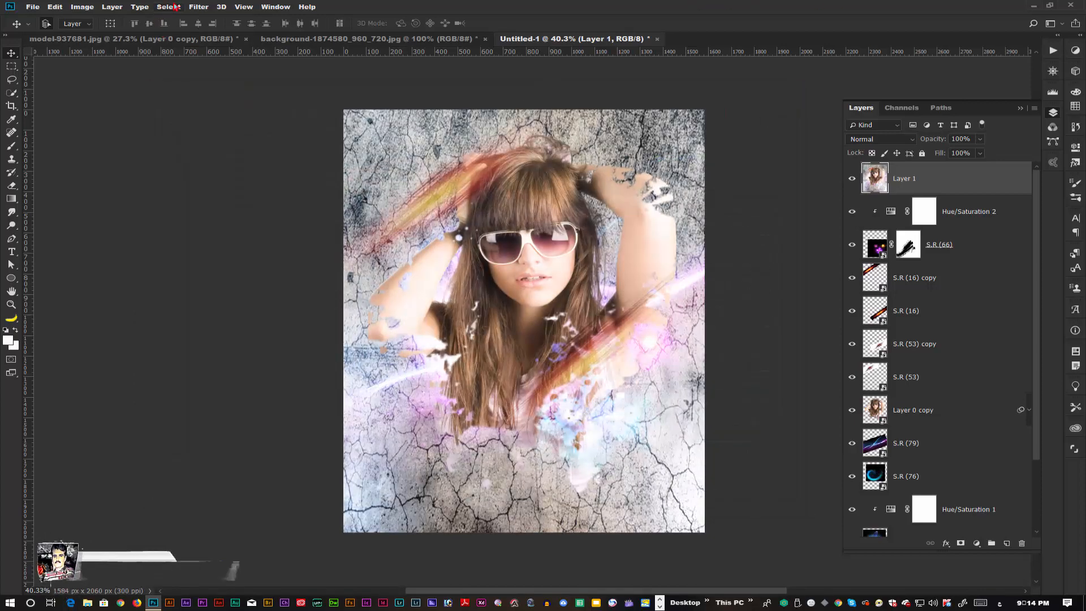
Sharpen the merged layer with Unsharp Mask at amount 22%, radius 1.4 pixels and threshold 0
left_click(199, 7)
mouse_move(211, 200)
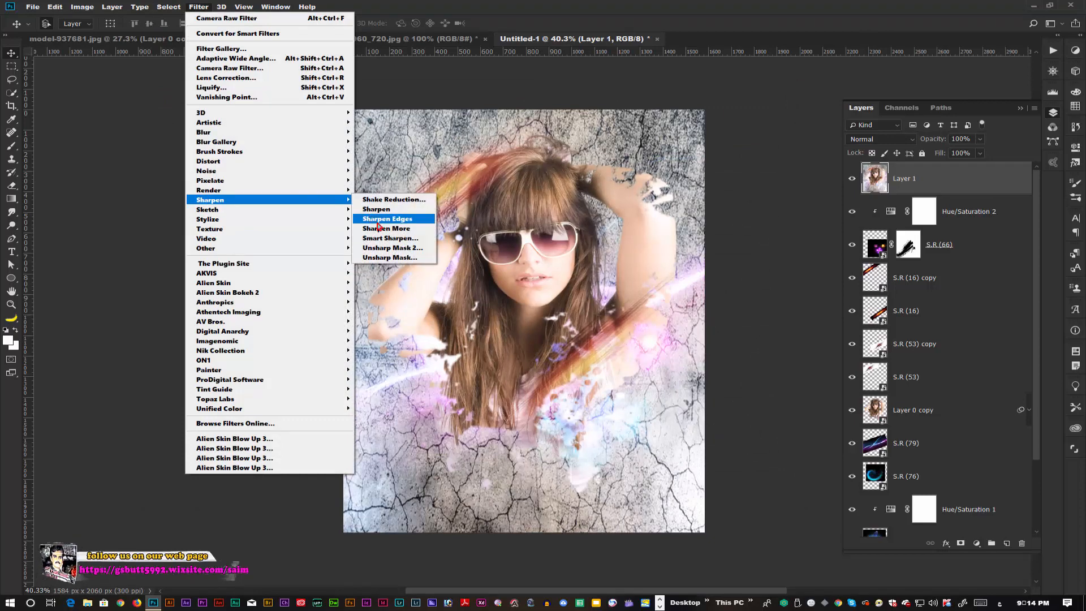
left_click(385, 258)
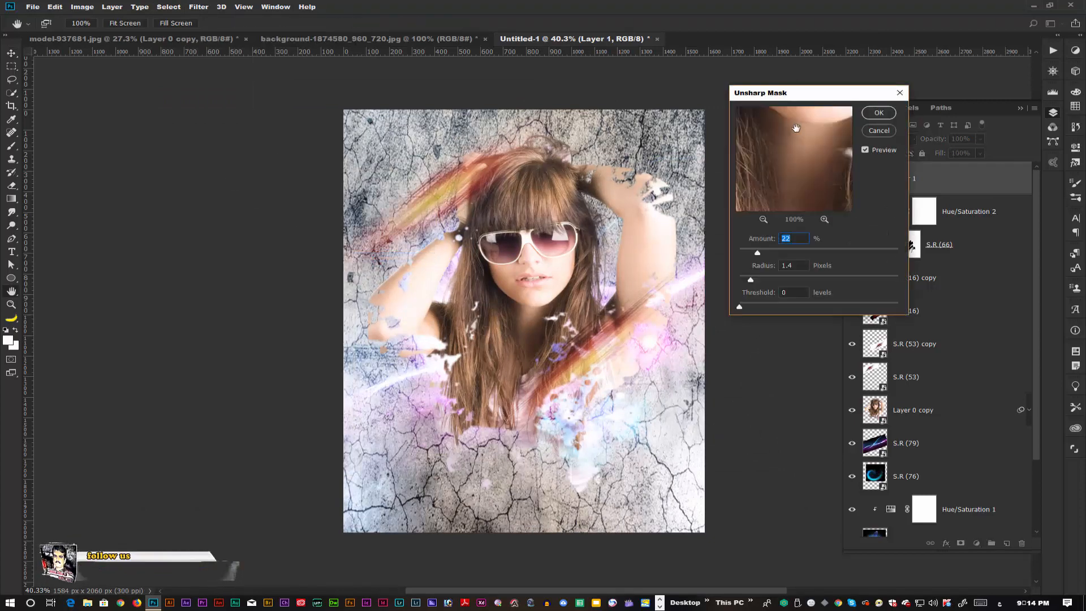
left_click(879, 113)
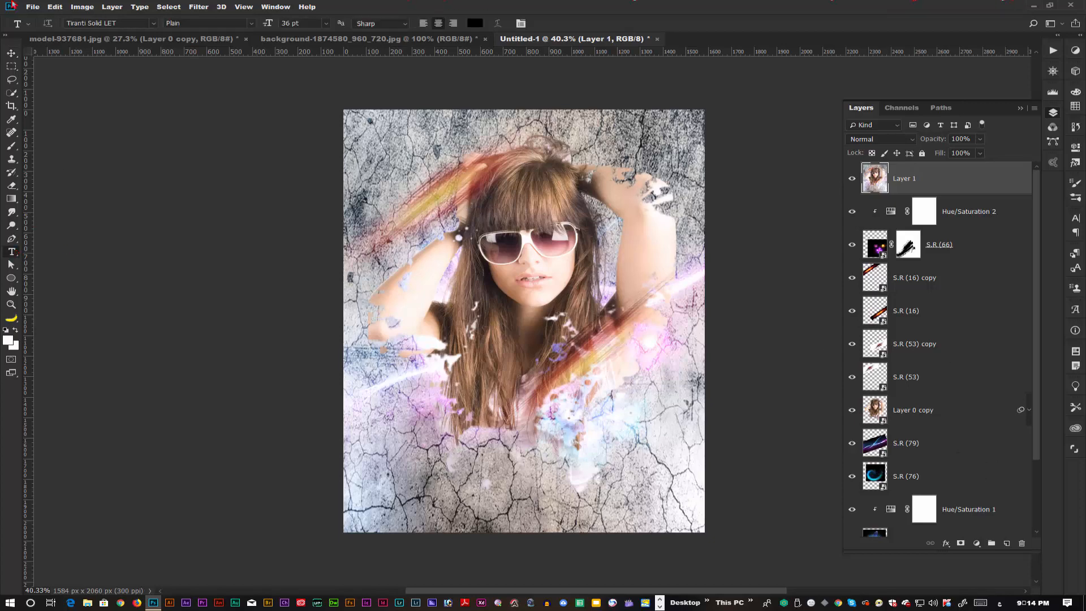
Apply Color Efex Pro 4's Cross Processing filter to the merged layer with method T04, 60% strength and 47% opacity
left_click(11, 53)
left_click(199, 6)
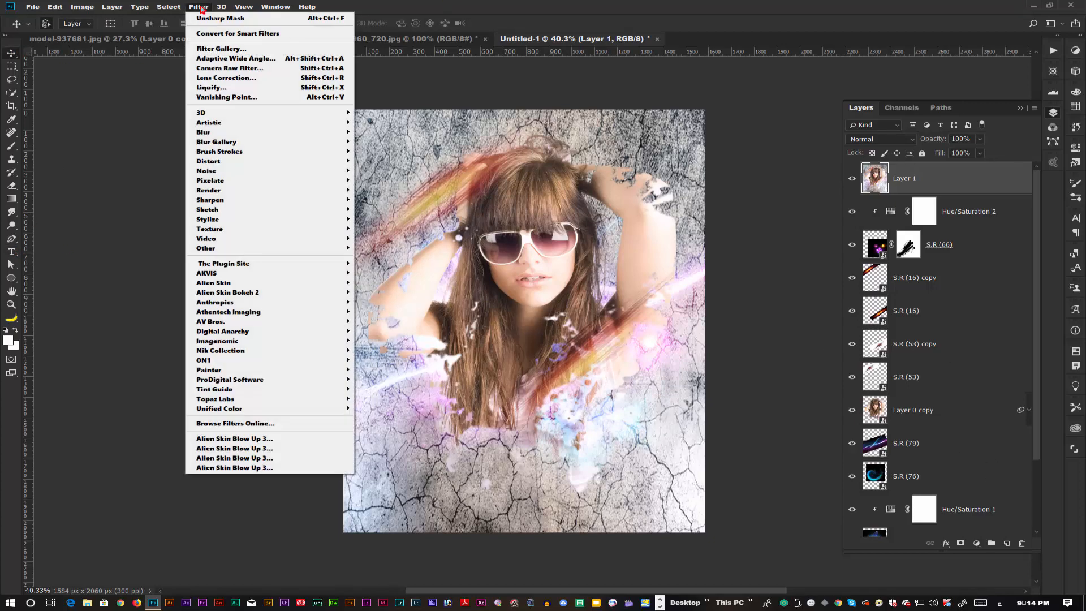
mouse_move(243, 350)
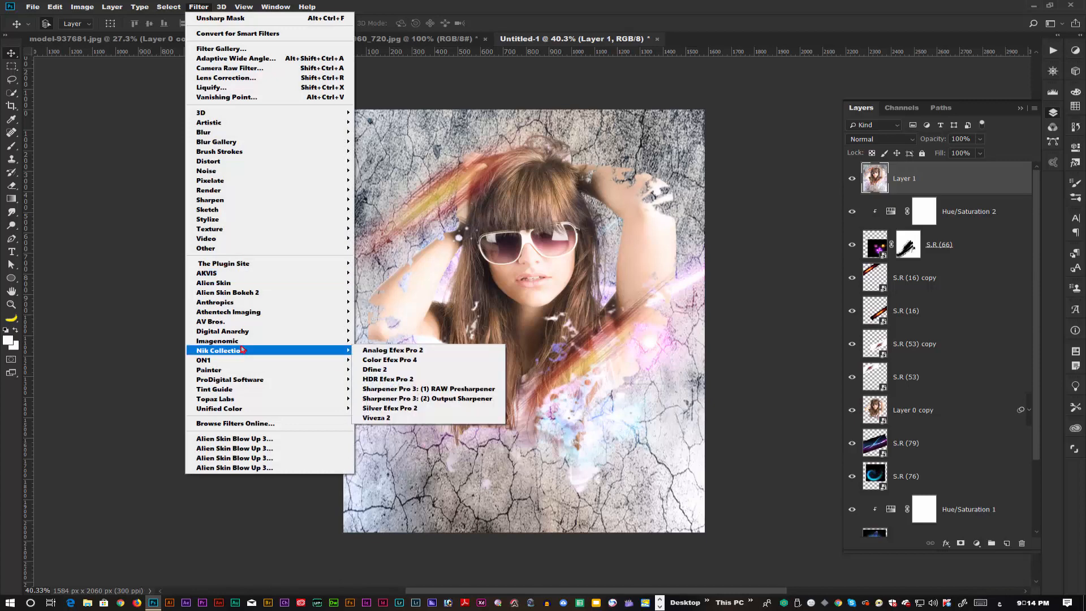
left_click(420, 350)
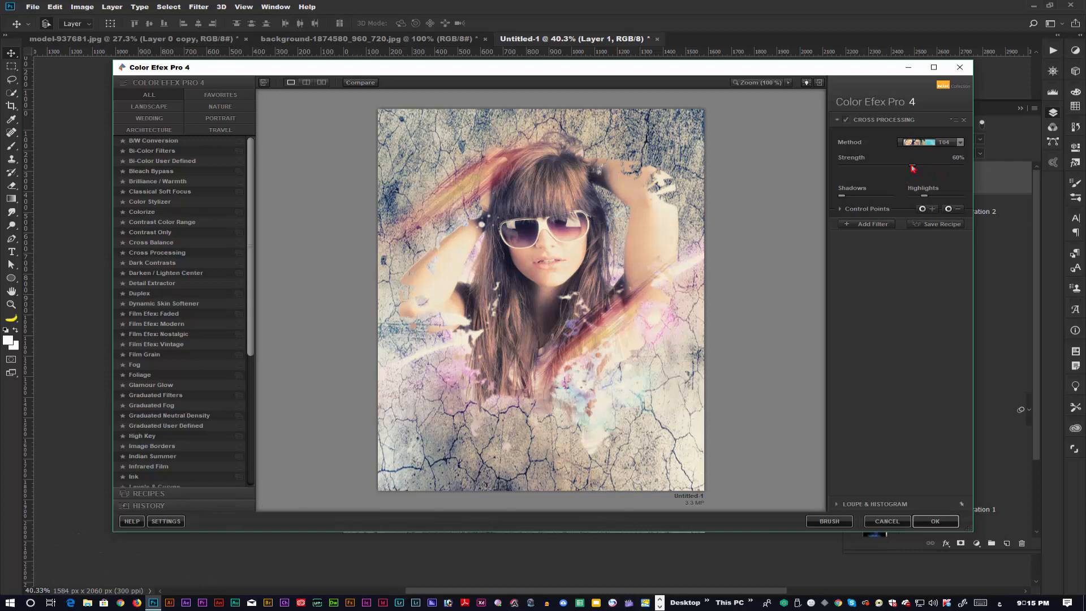
left_click(842, 209)
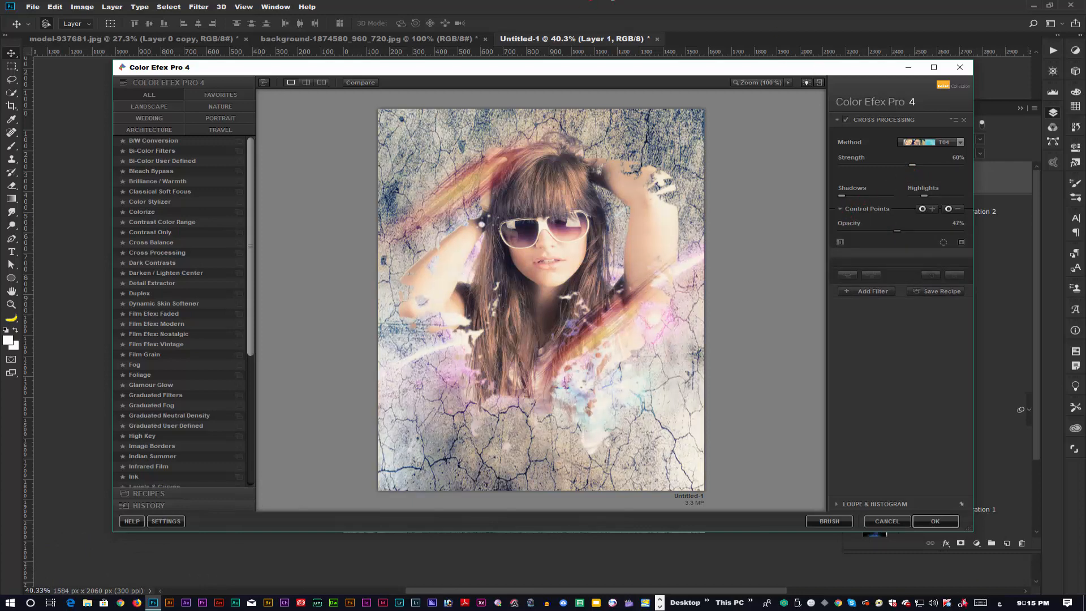
left_click(935, 520)
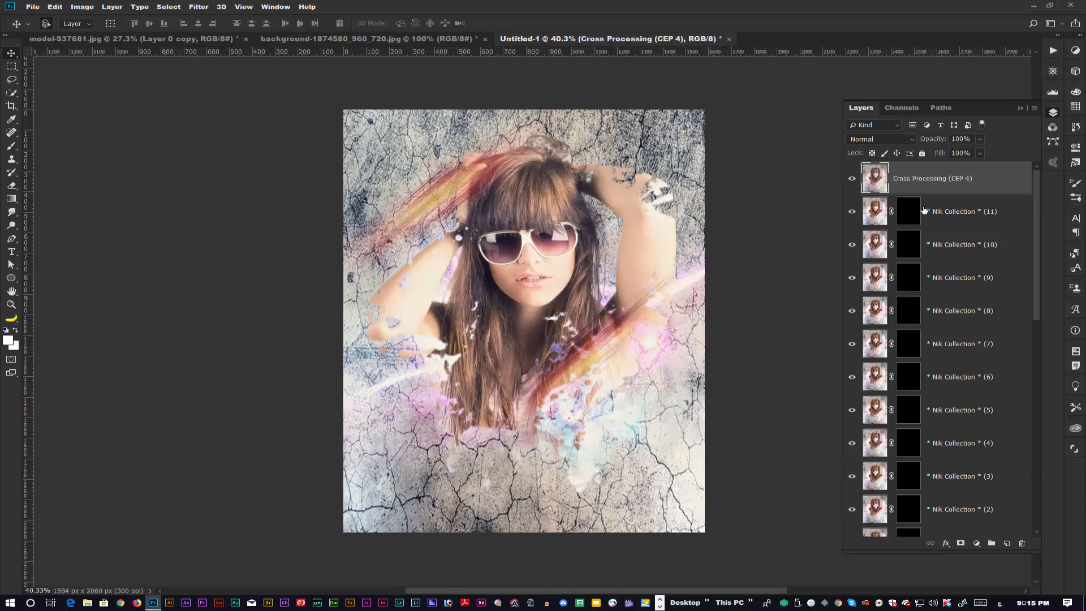
Set the Cross Processing layer to 85% opacity and 88% fill, and add a Brightness/Contrast adjustment above it with brightness 9 and contrast 6
left_click_drag(937, 140, 937, 155)
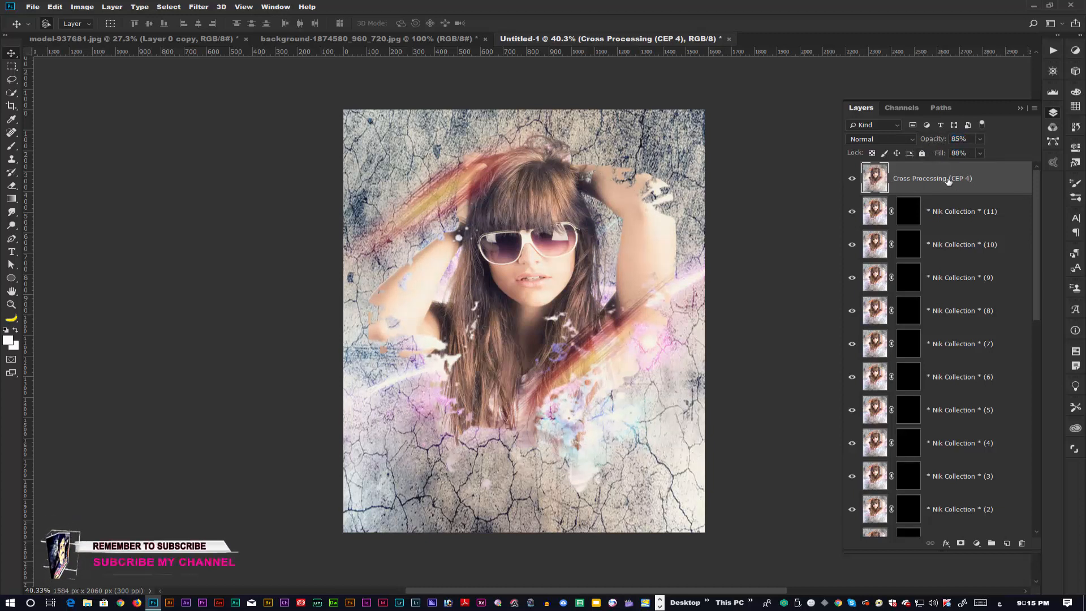
left_click(977, 544)
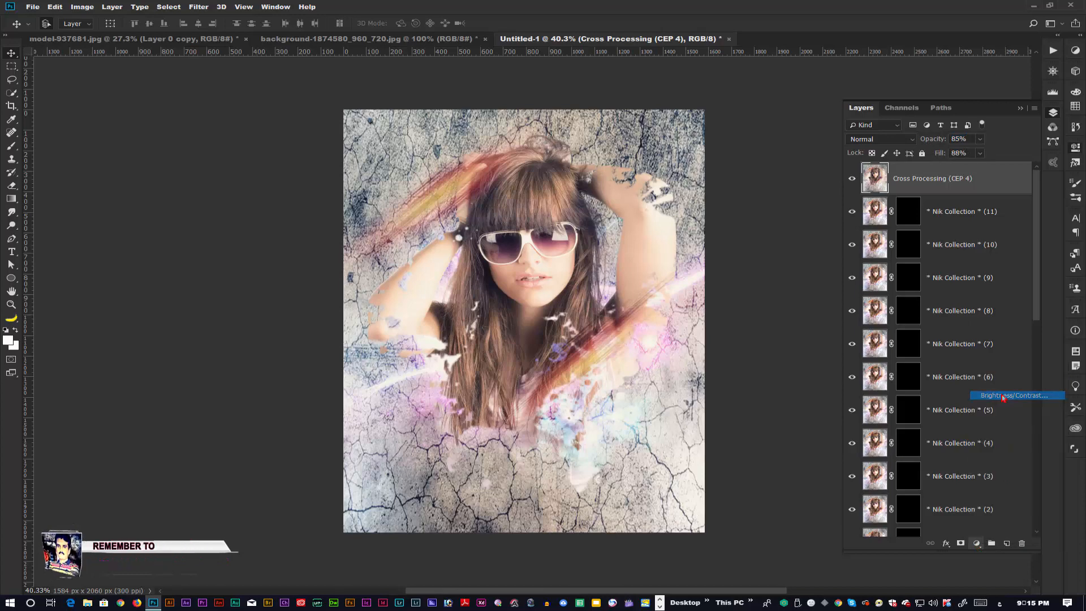
left_click(974, 395)
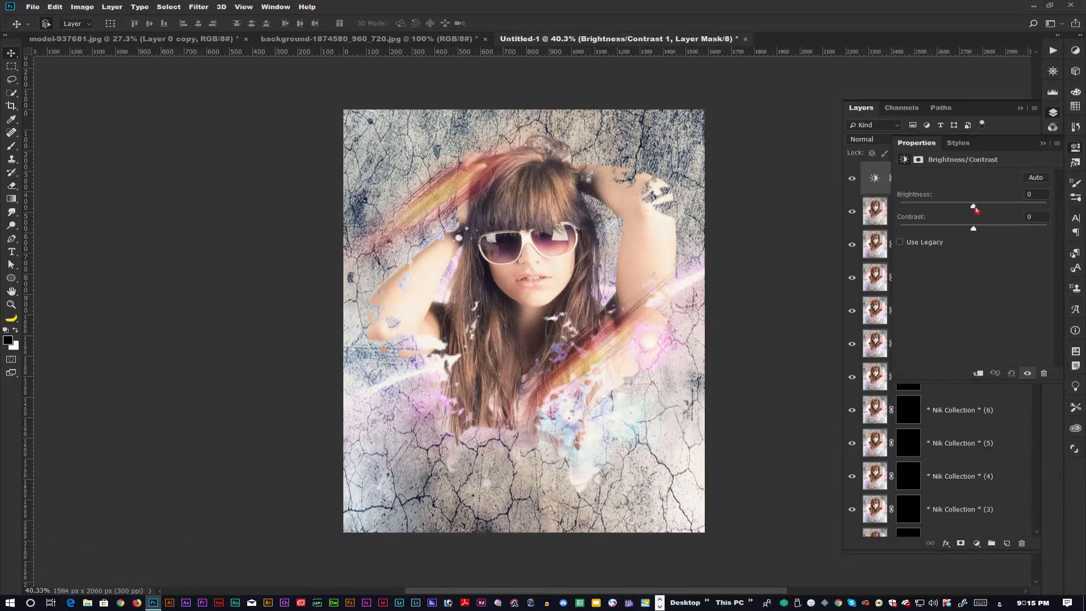
left_click_drag(975, 210, 979, 209)
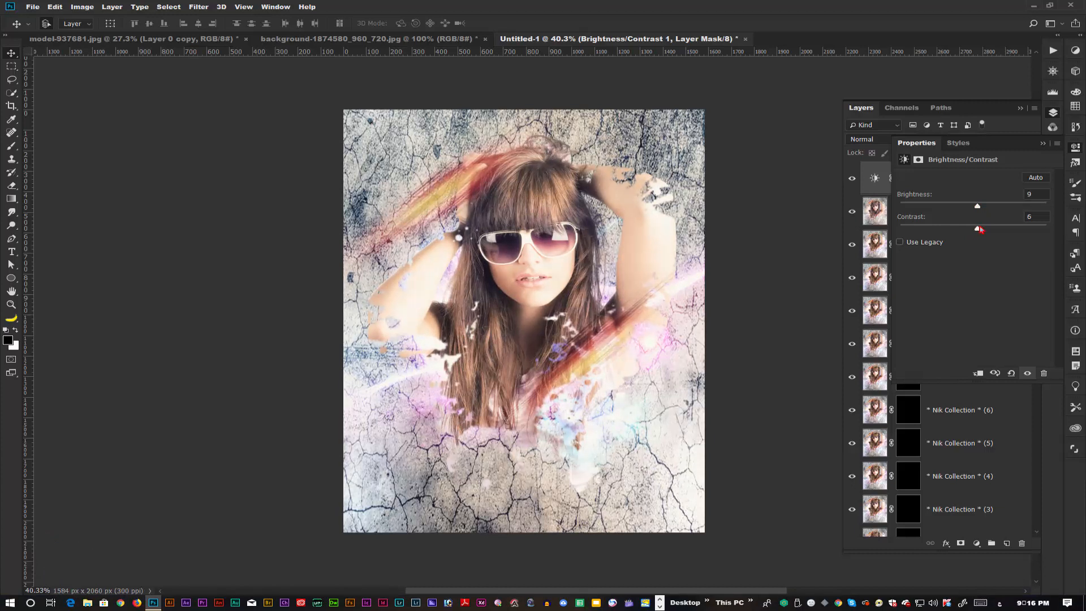
left_click(1043, 145)
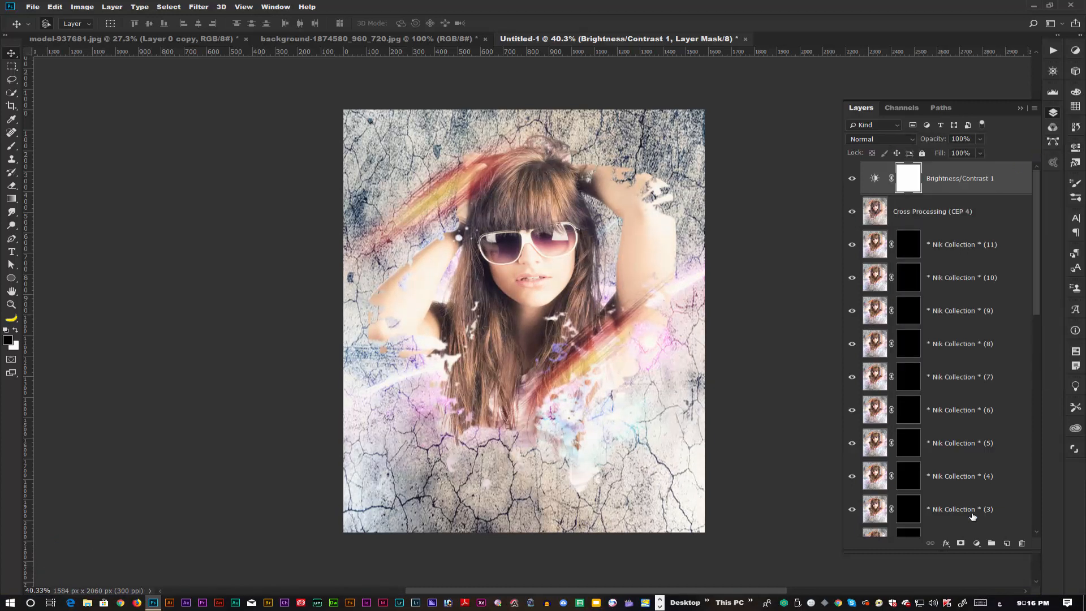
Add a Levels adjustment layer above Brightness/Contrast 1 with RGB input levels of 10, 0.87 and 255
left_click(976, 543)
left_click(972, 406)
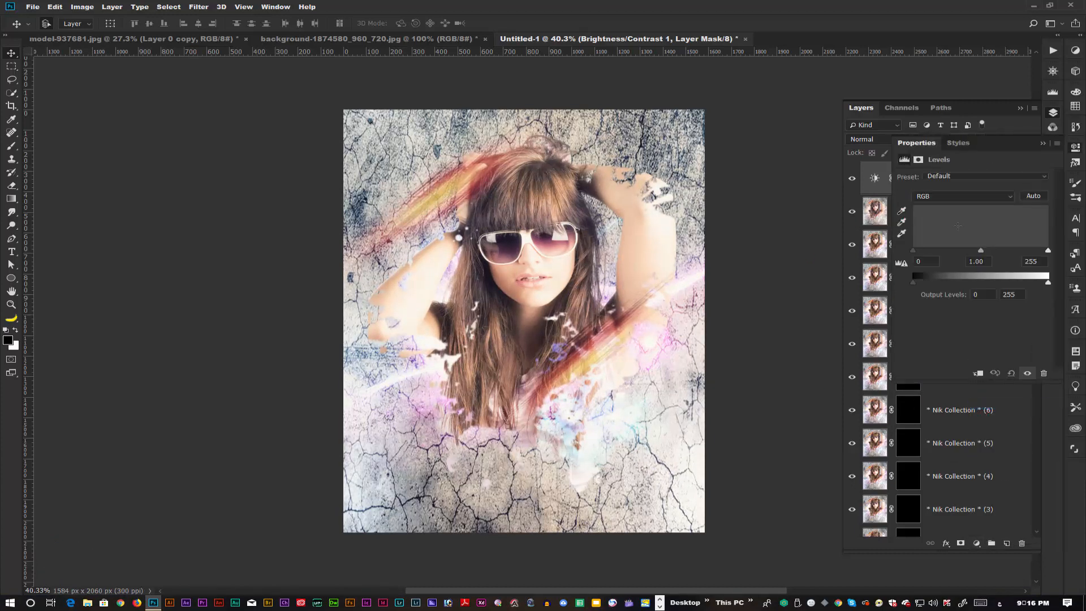
left_click_drag(925, 252, 986, 252)
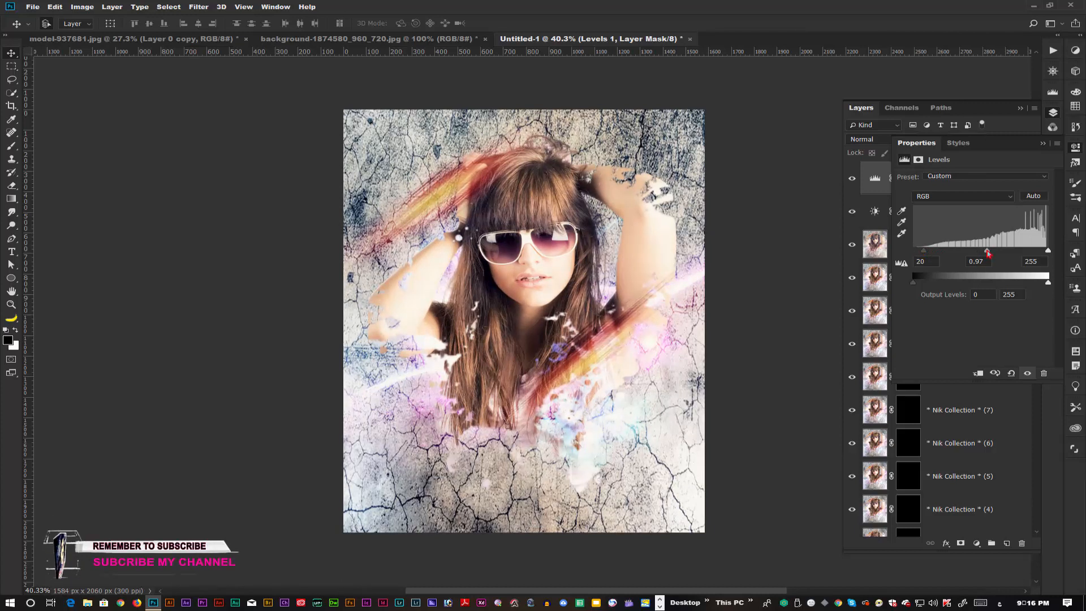
left_click_drag(913, 282, 919, 255)
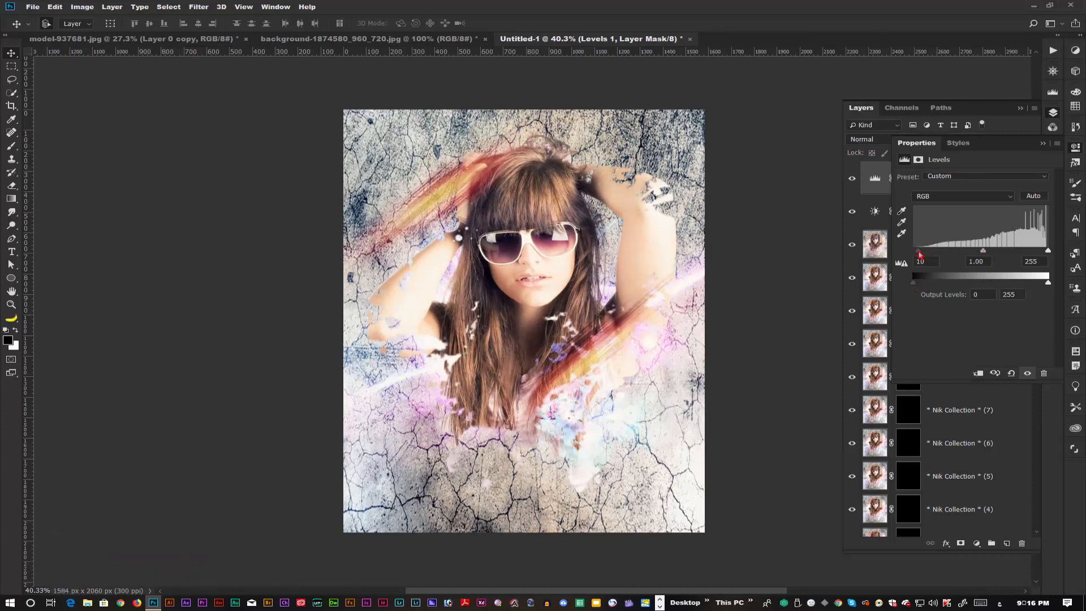
left_click_drag(1037, 255, 1066, 257)
left_click_drag(983, 252, 991, 255)
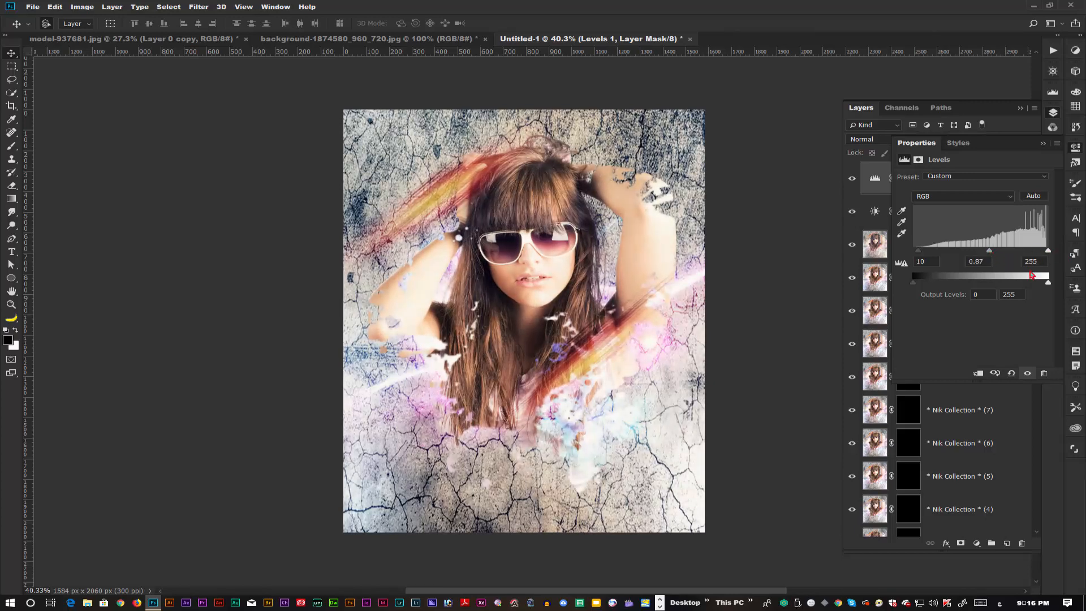
left_click_drag(1043, 284, 1048, 285)
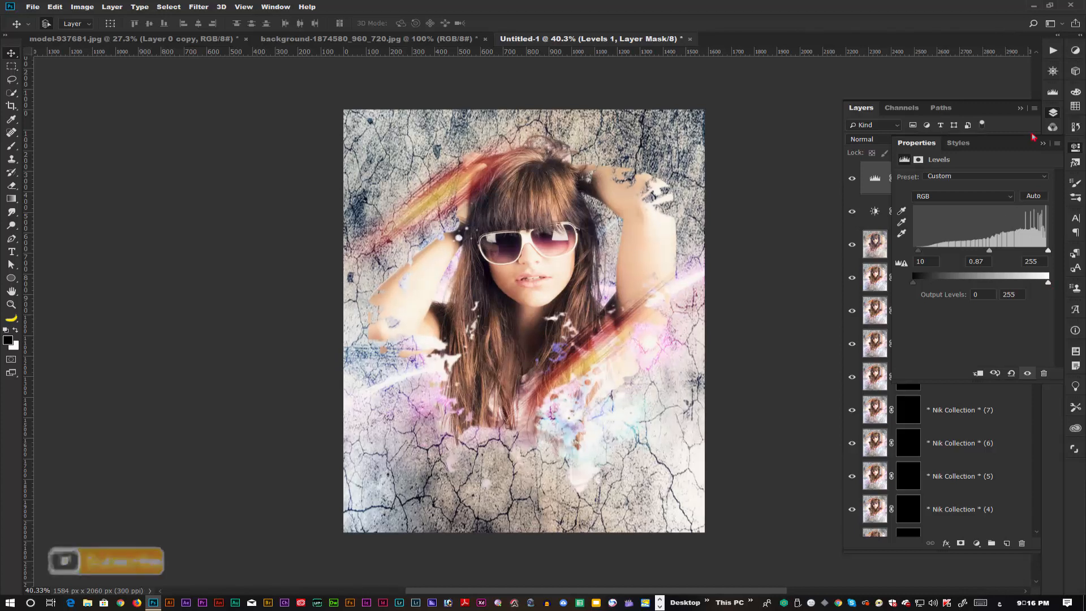
left_click(1042, 143)
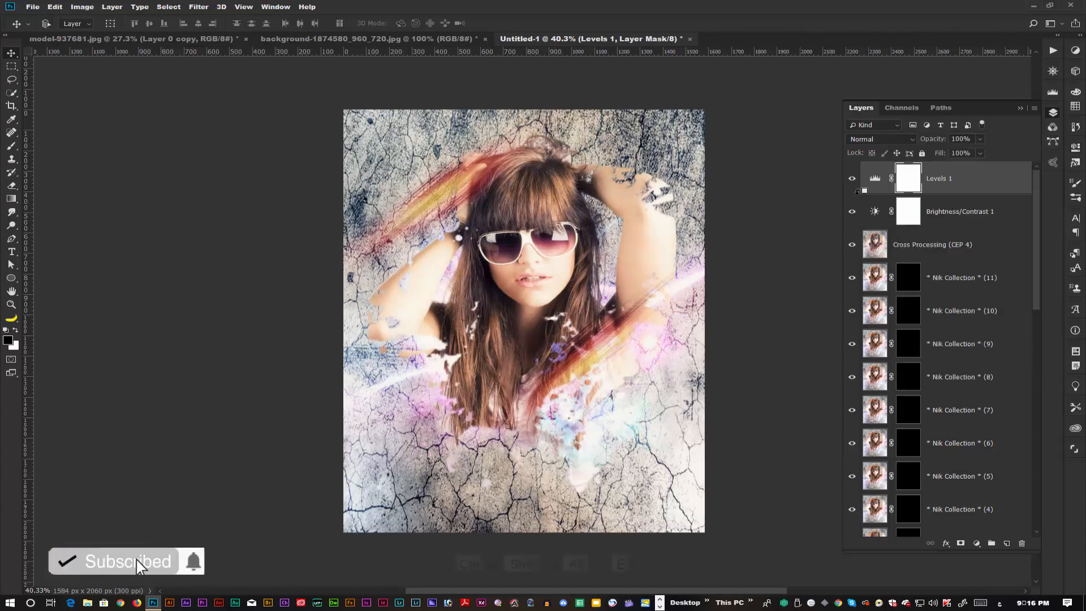
Stamp all visible layers into a new merged layer above Levels 1 and review the layer stack down to the Background
key("ctrl+shift+alt+e")
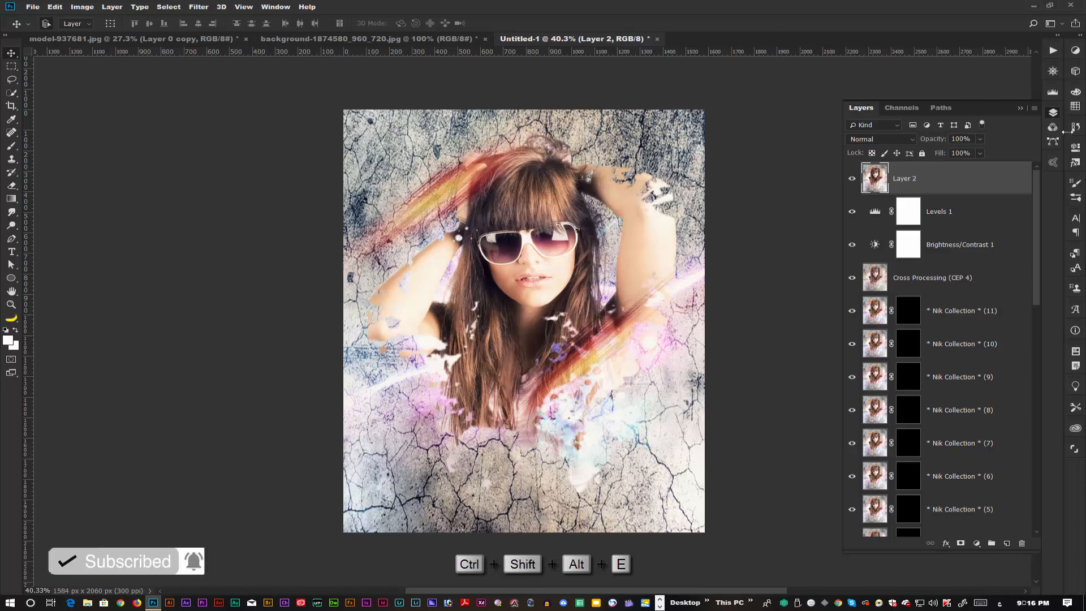
left_click_drag(1038, 195, 1034, 443)
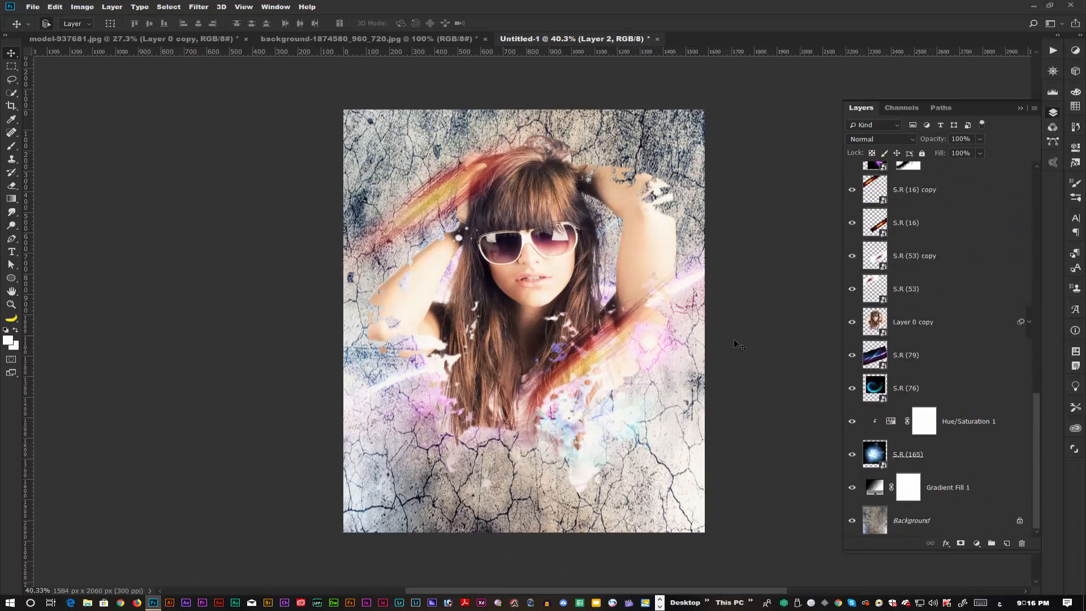